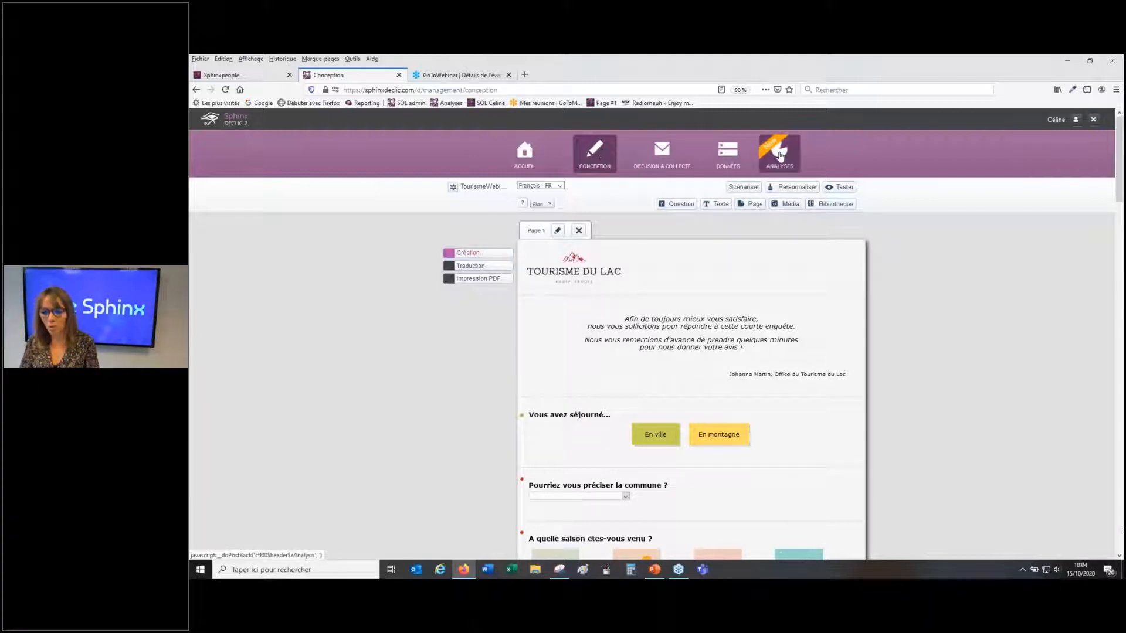
Launch a test preview of the tourism questionnaire and start it in French
left_click(841, 187)
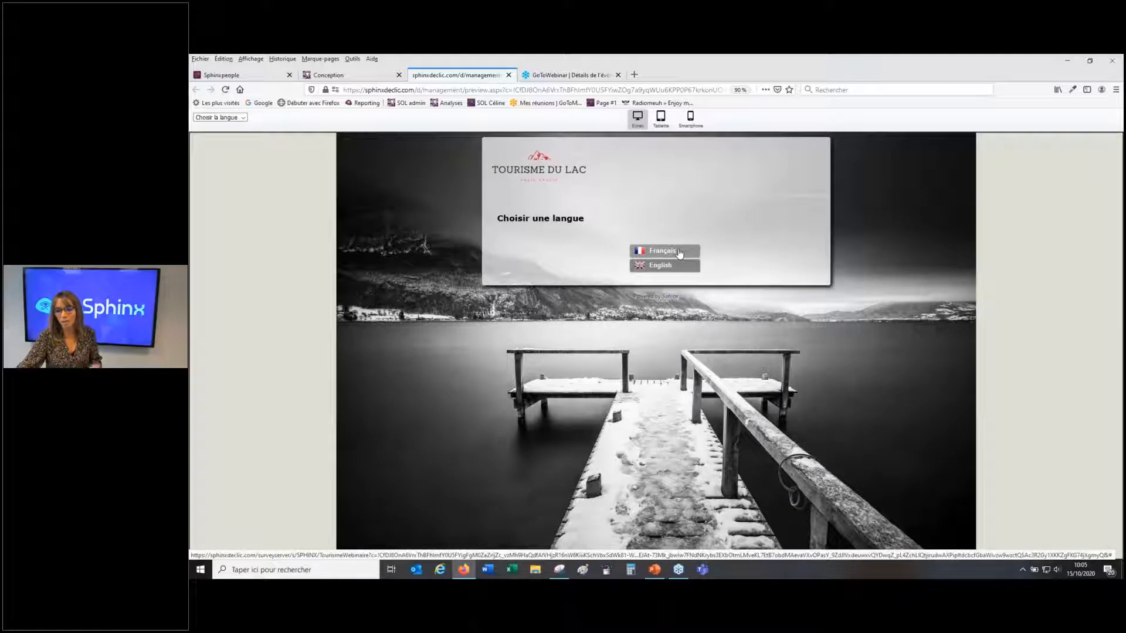
left_click(678, 252)
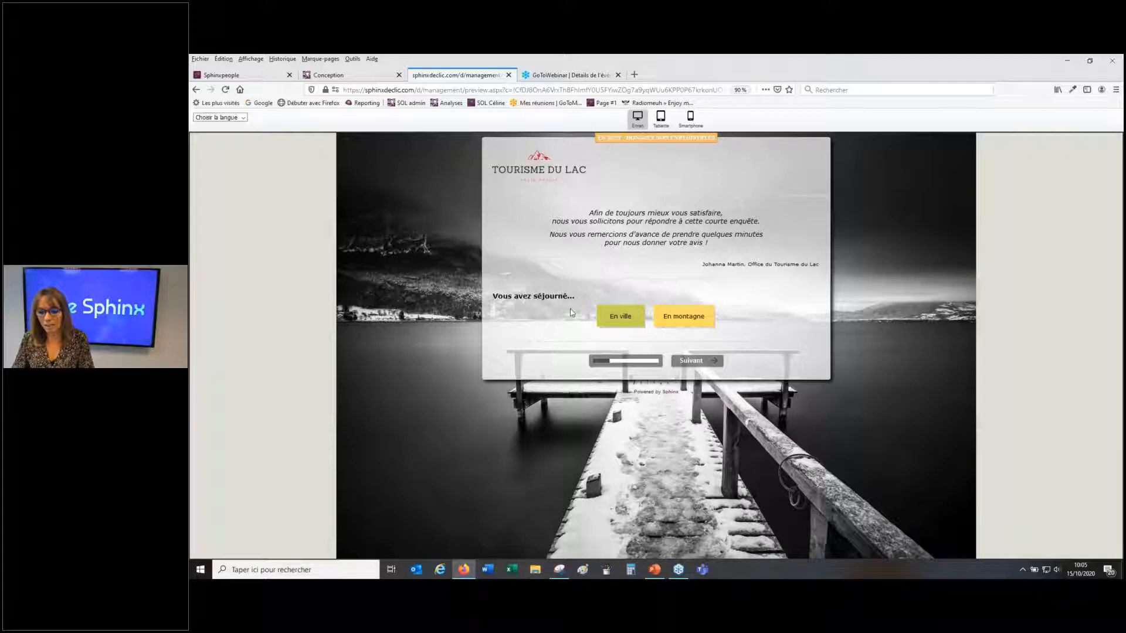
Try both stay answers, En ville and En montagne, and with En ville chosen select VEYRIER-DU-LAC as the commune
left_click(606, 322)
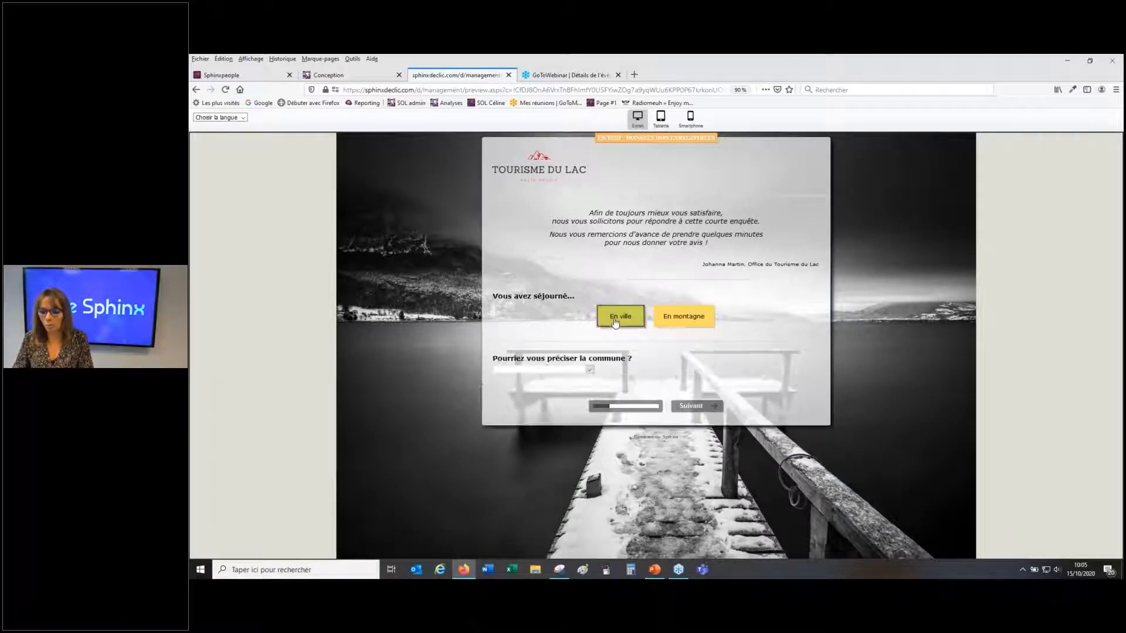
left_click(681, 319)
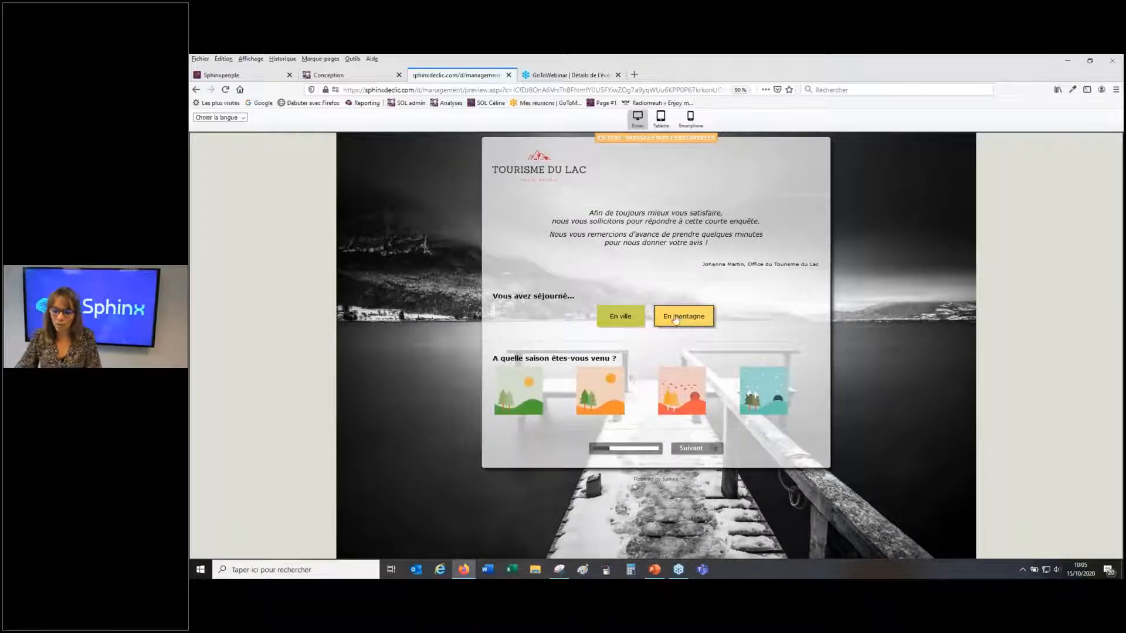
left_click(631, 319)
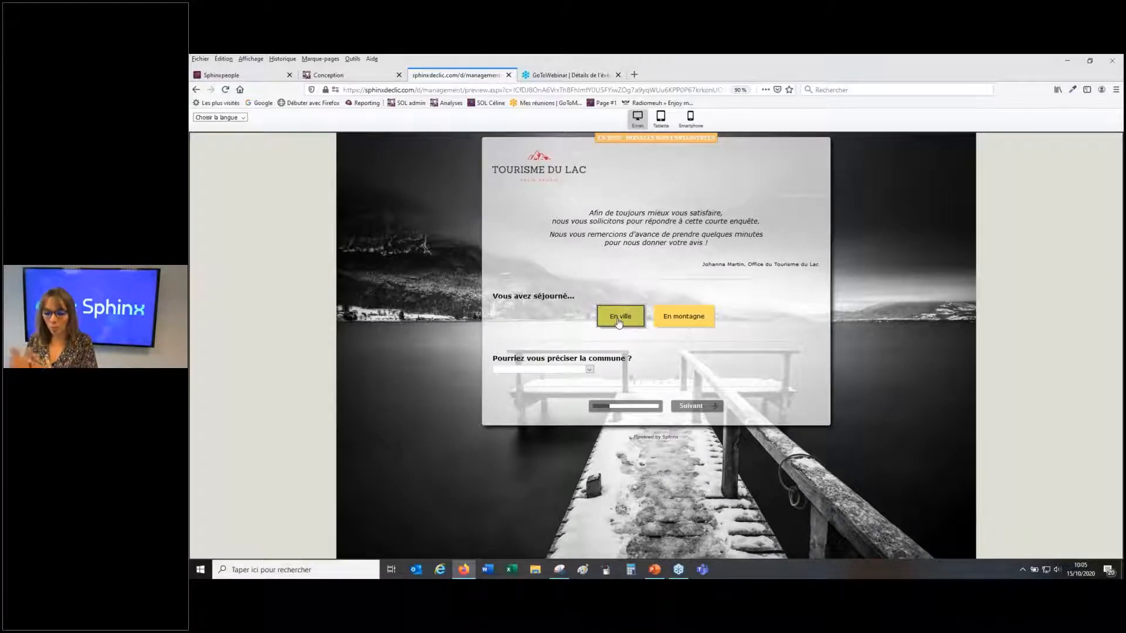
left_click(573, 371)
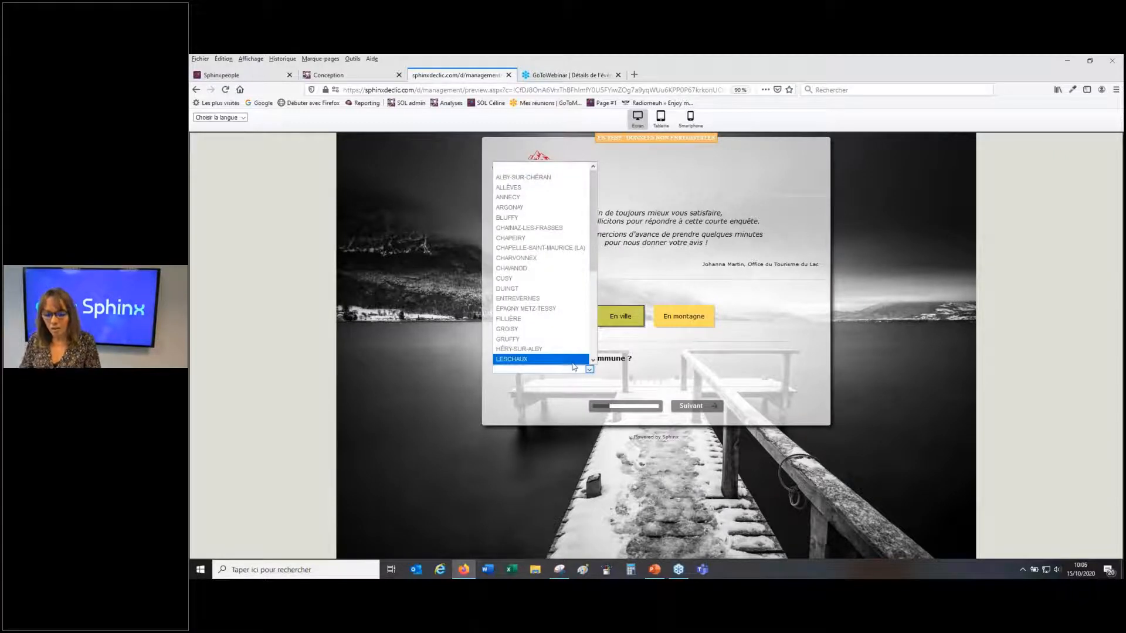
key("v")
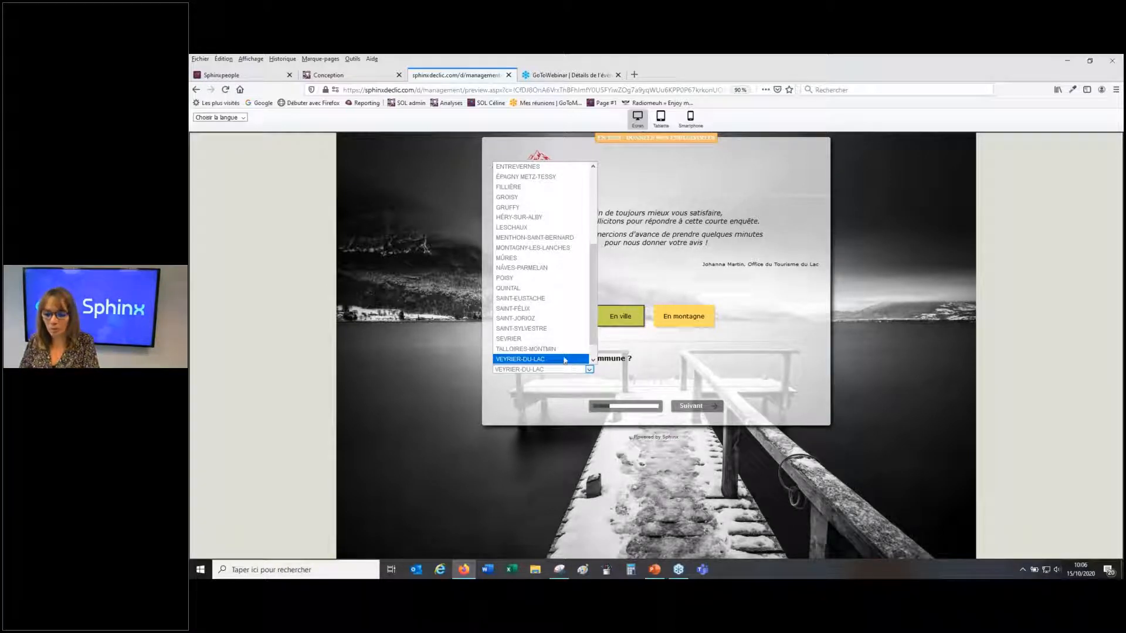
left_click(564, 360)
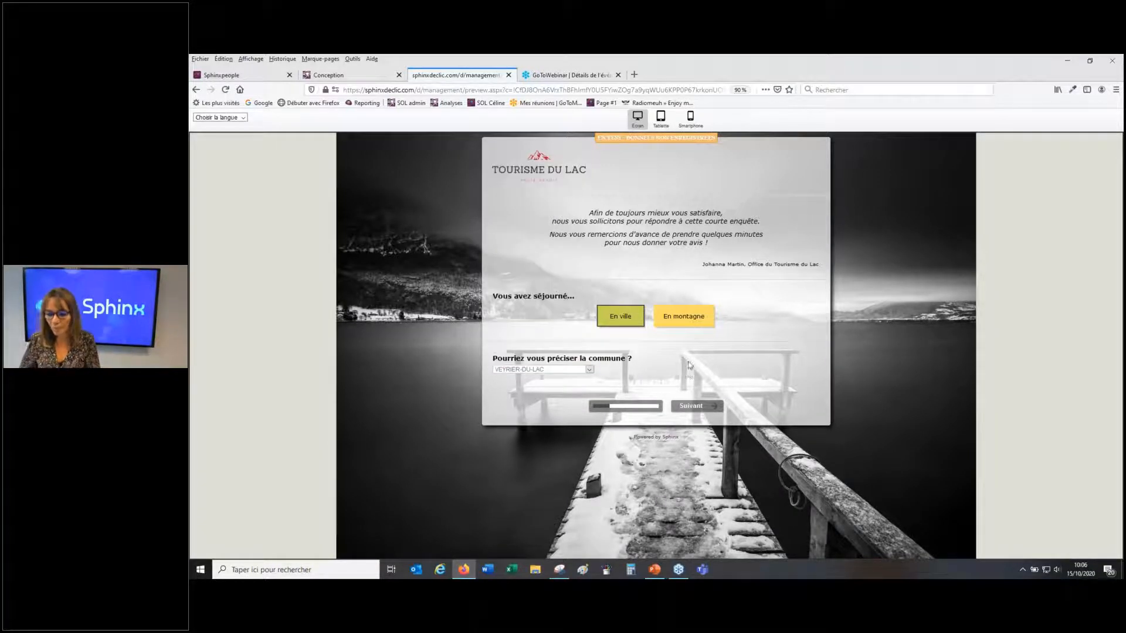
Answer the stay question with En montagne and continue to the following page
left_click(683, 327)
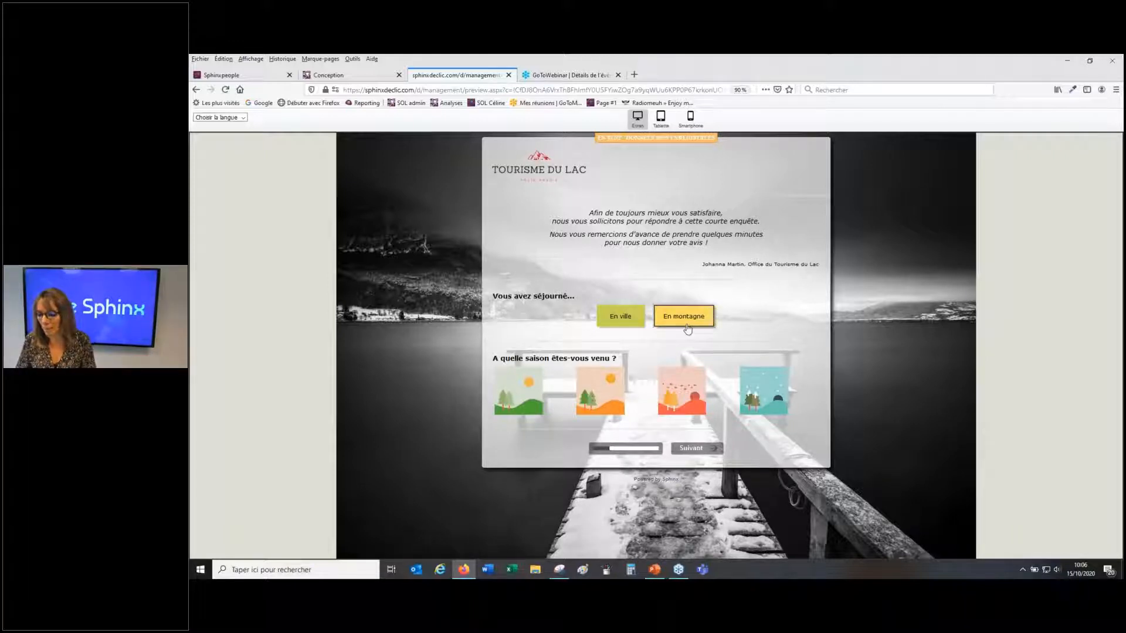
left_click(692, 448)
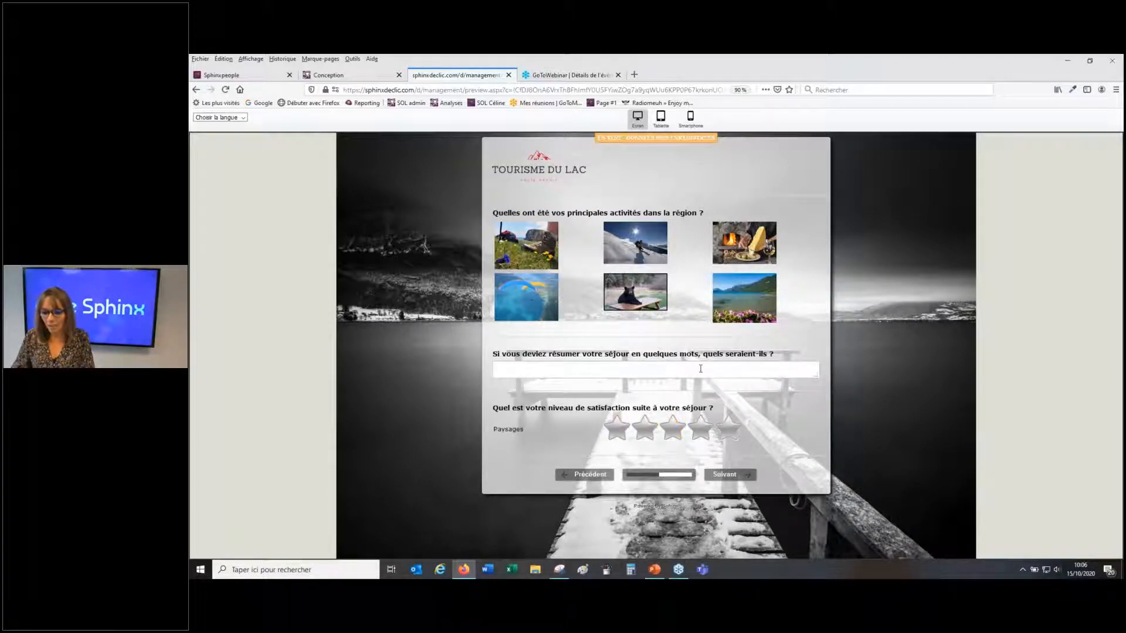
Rate Paysages 4 stars, Activités 2 stars and Accueil 4 stars, and continue to the following page
left_click(693, 434)
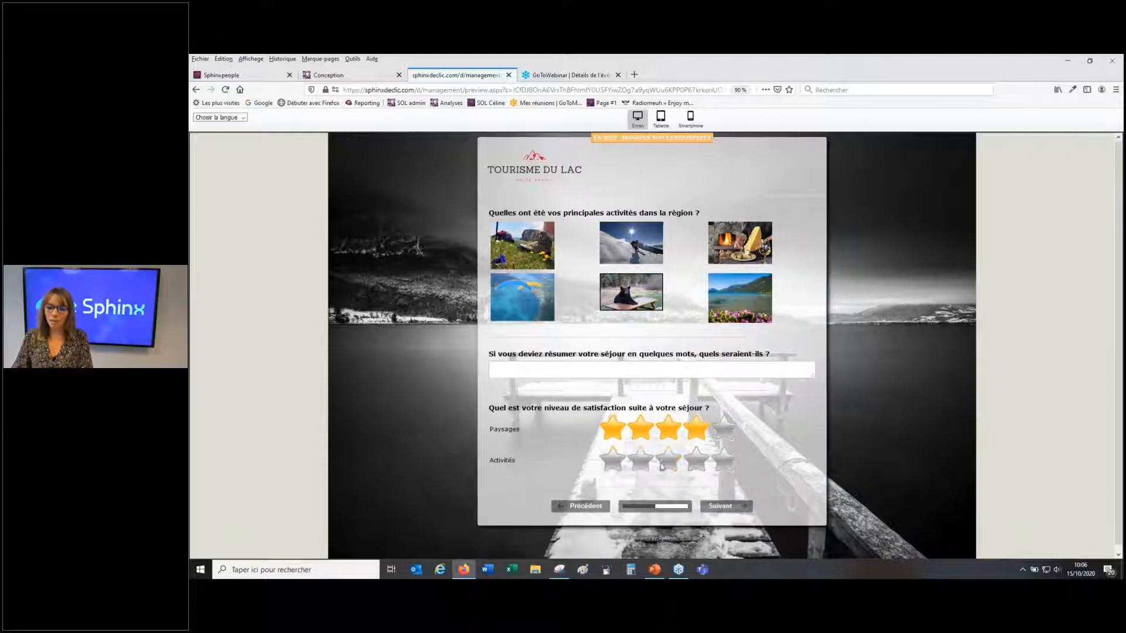
left_click(640, 463)
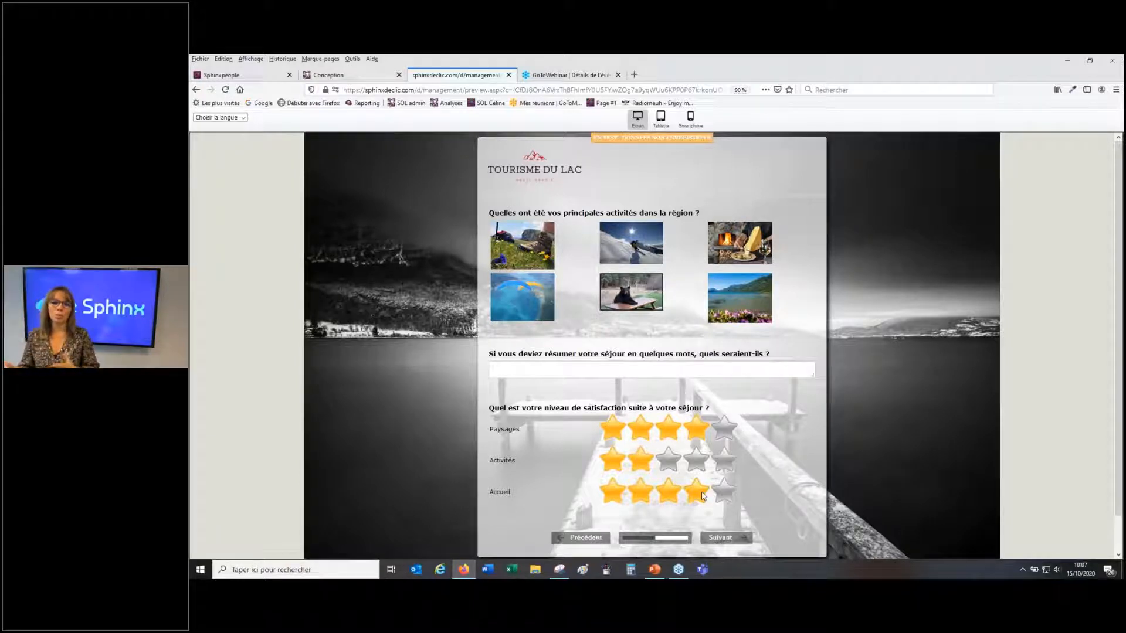
left_click(721, 538)
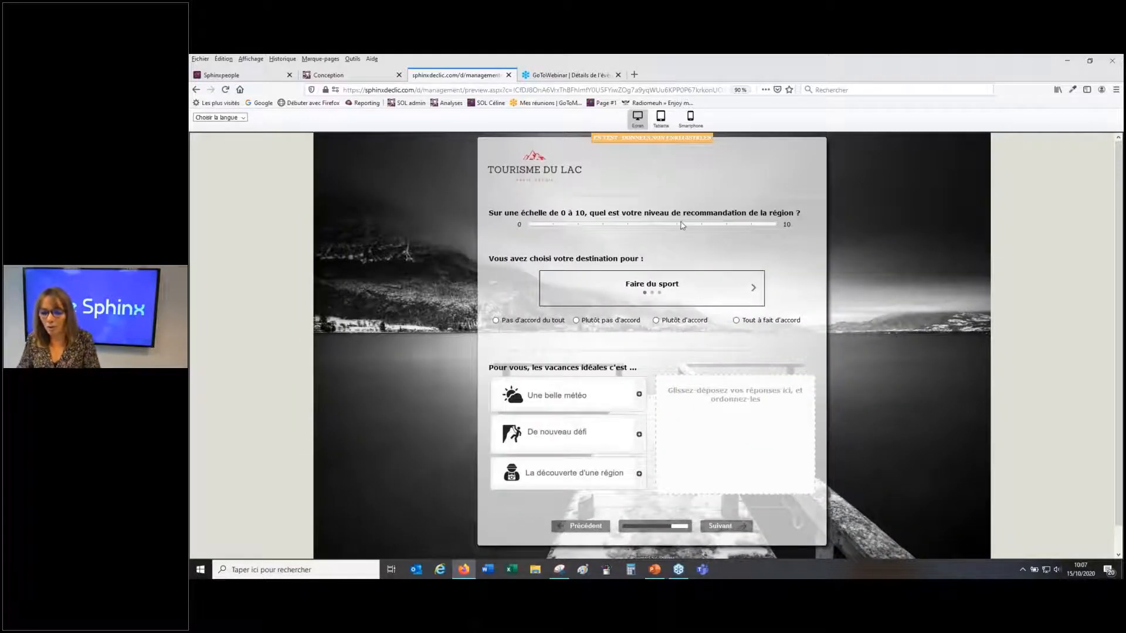
Set the recommendation scale to about 6 and answer the destination reasons Plutôt d'accord, Plutôt pas d'accord and Plutôt d'accord
left_click(679, 224)
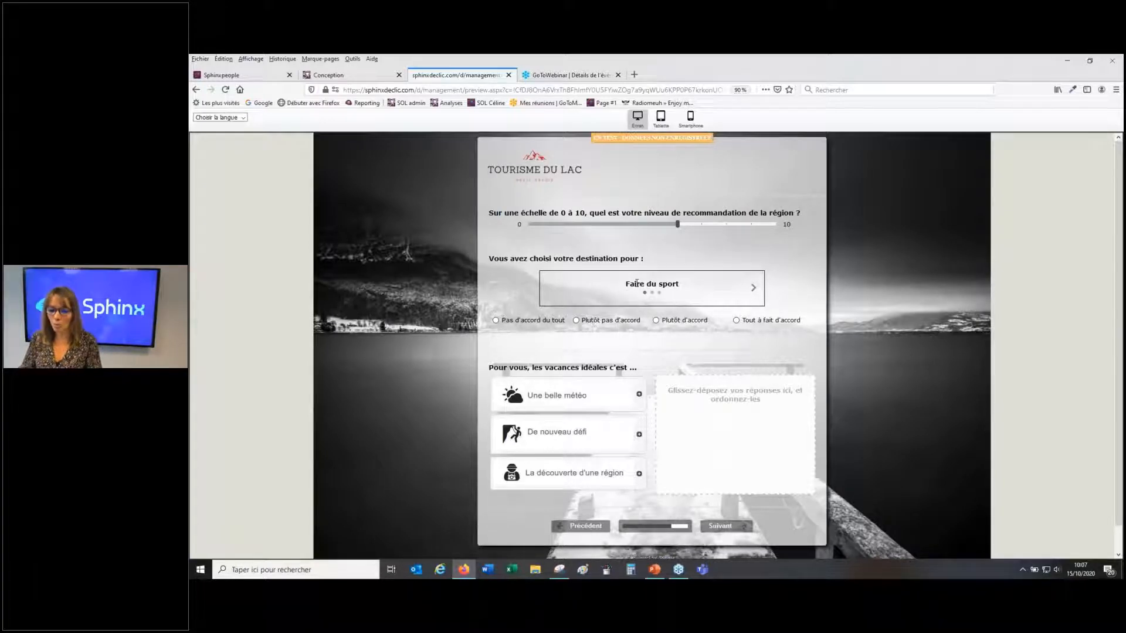
left_click(655, 320)
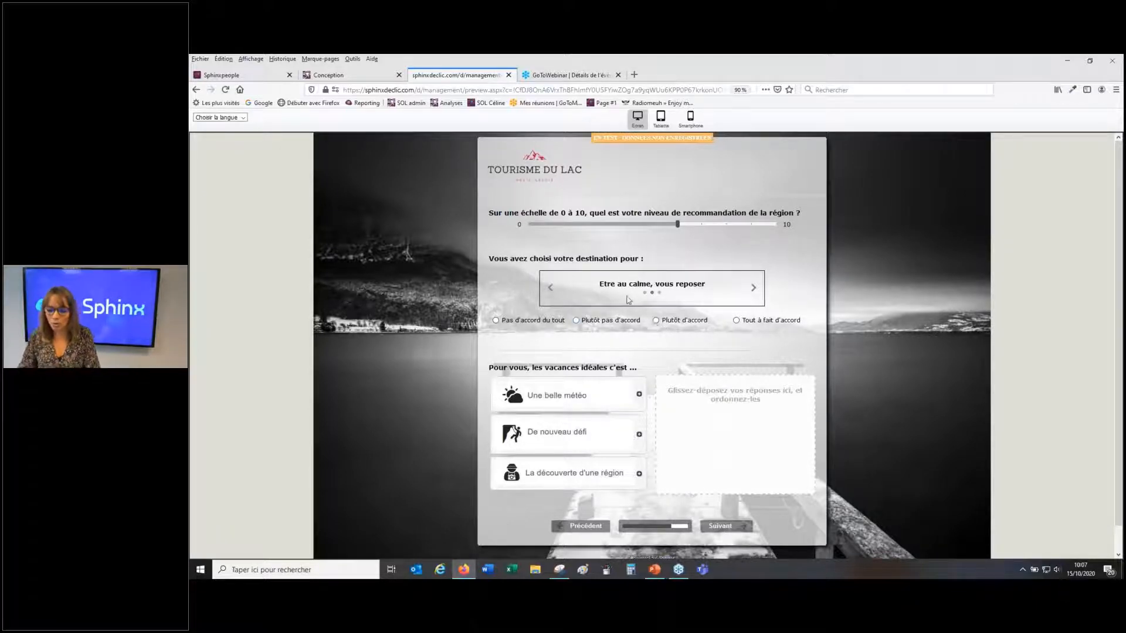
left_click(590, 324)
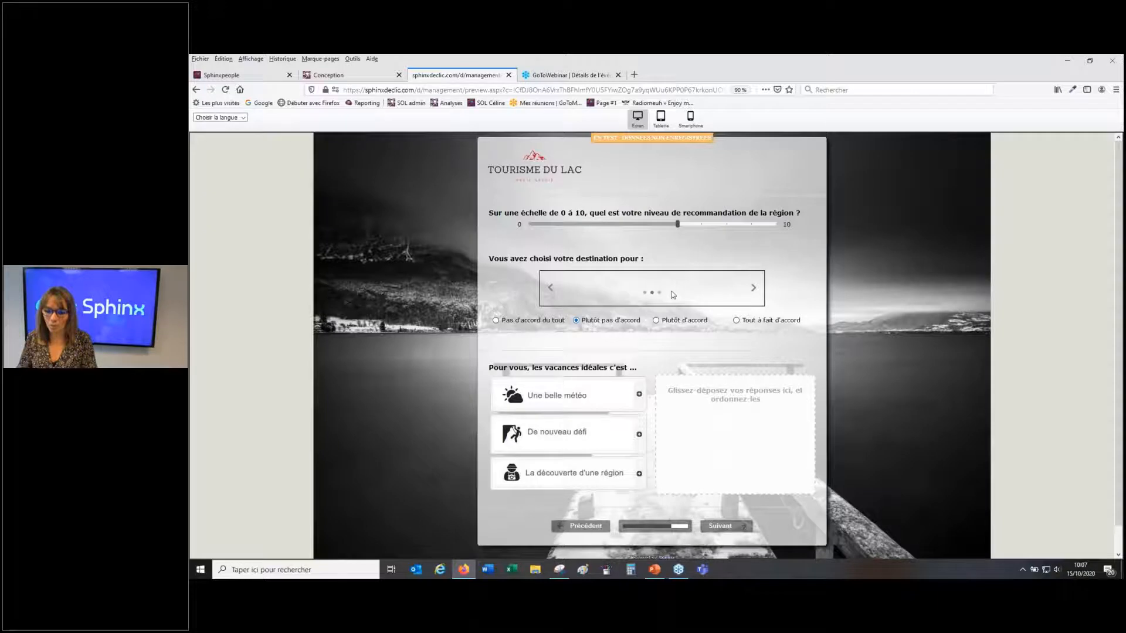
left_click(685, 321)
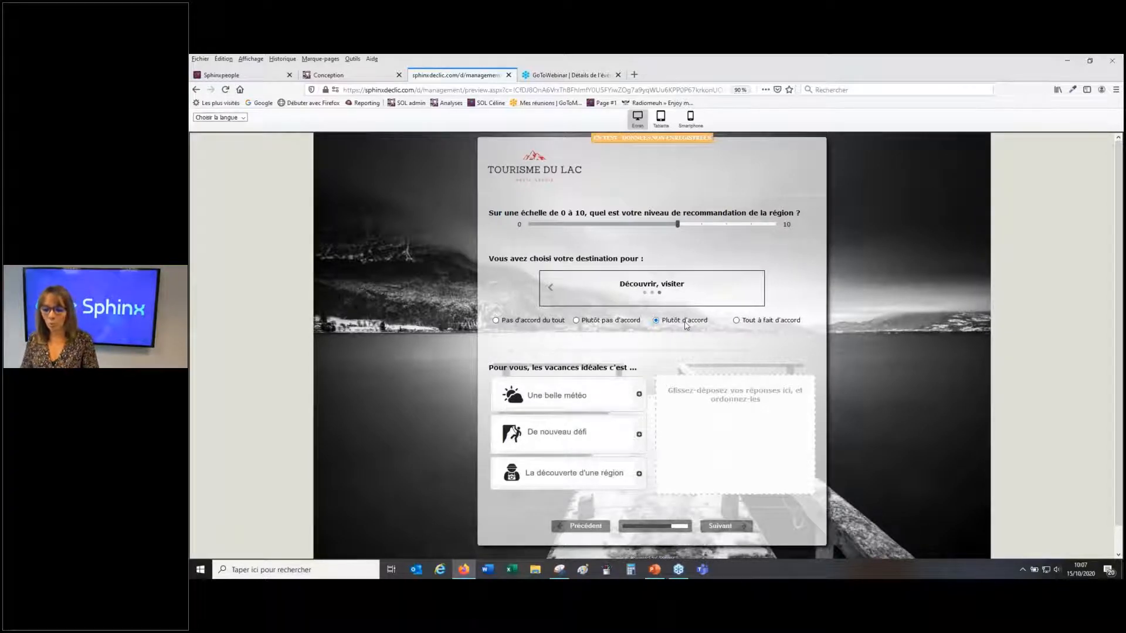
Rank the ideal holiday as La découverte d'une région, Une belle météo, De nouveau défi, and continue to the following page
left_click(643, 395)
left_click(641, 397)
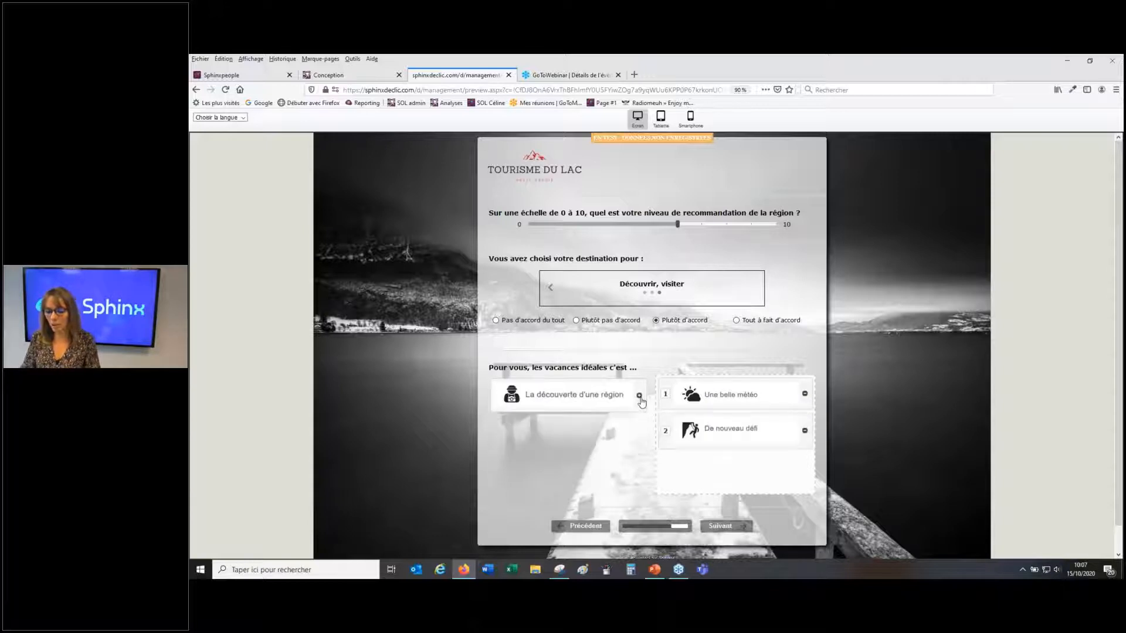
left_click(641, 399)
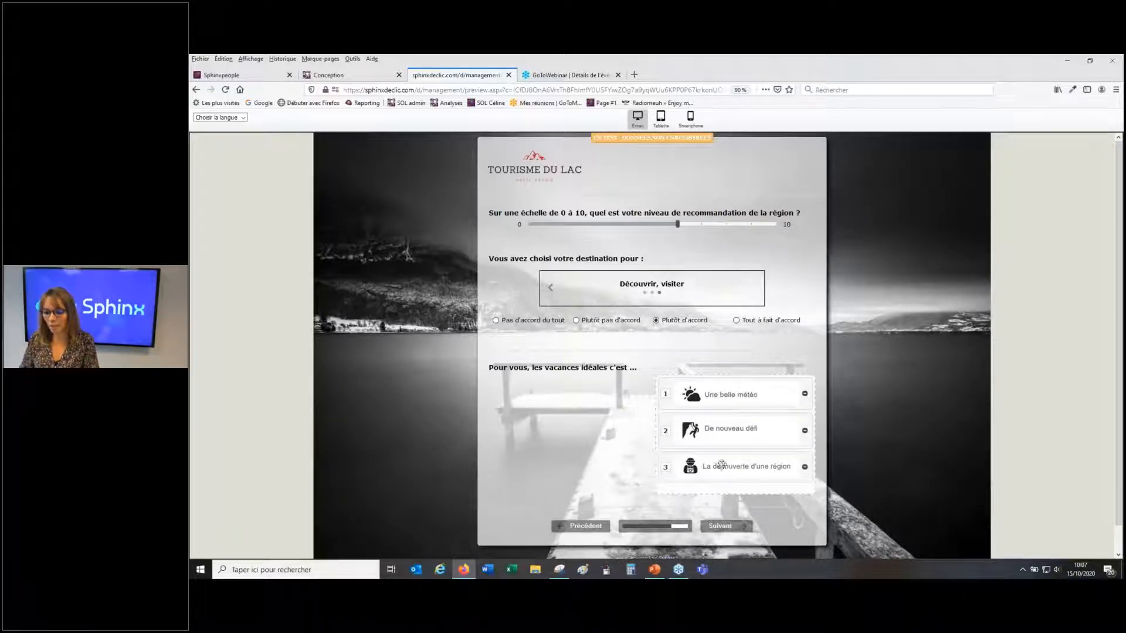
left_click_drag(721, 465, 703, 427)
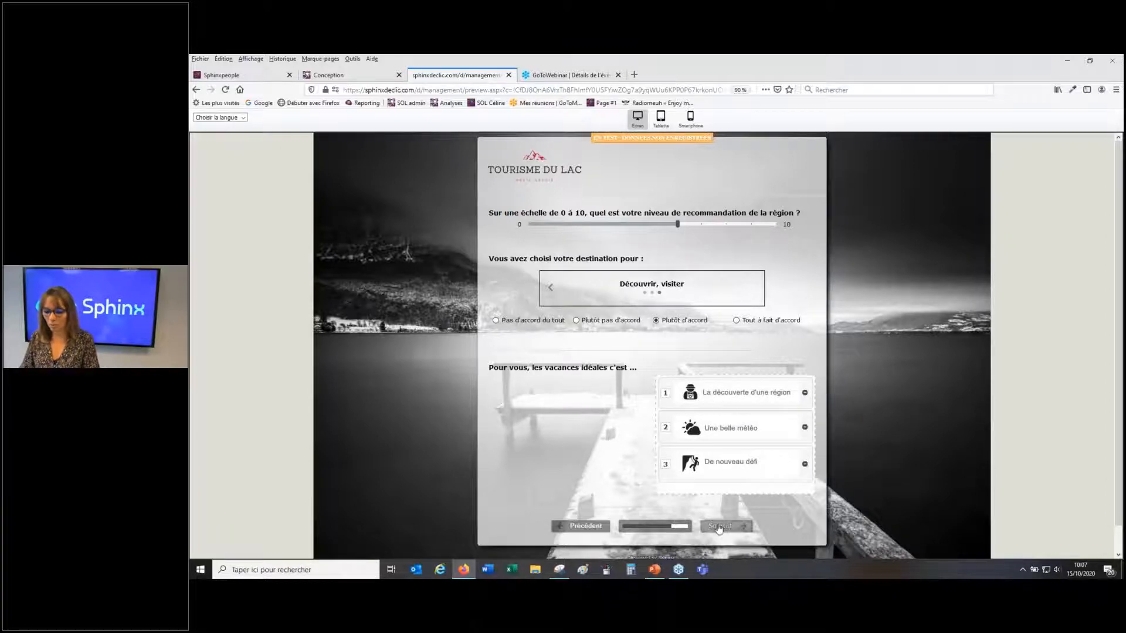
left_click(721, 526)
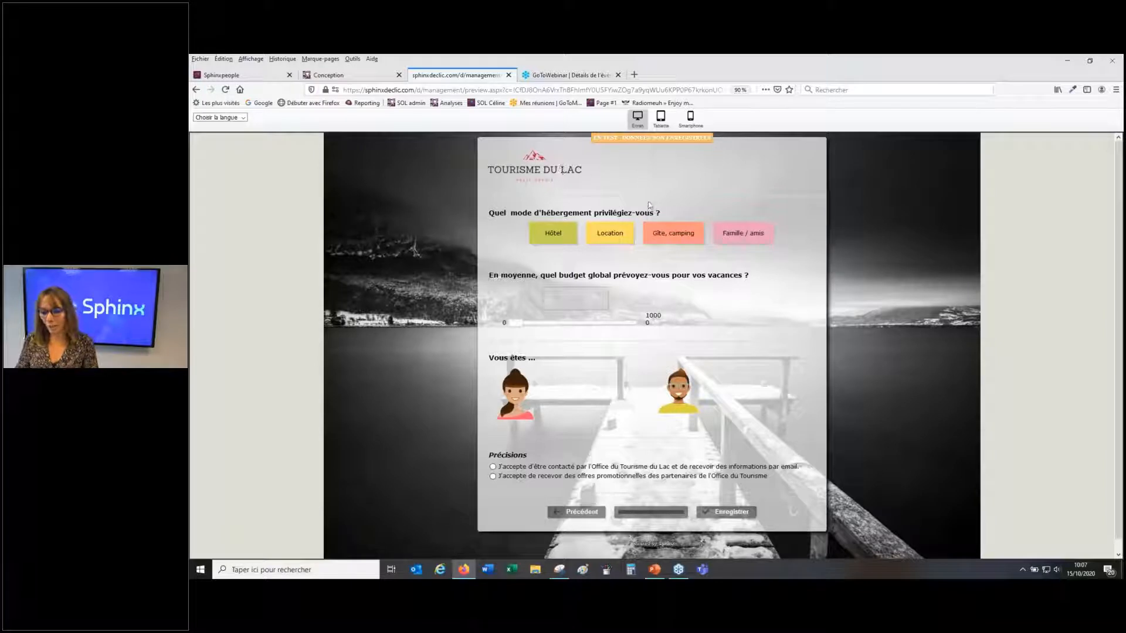
Choose Location as accommodation, set the holiday budget to 4 266 and select the woman's portrait
left_click(624, 233)
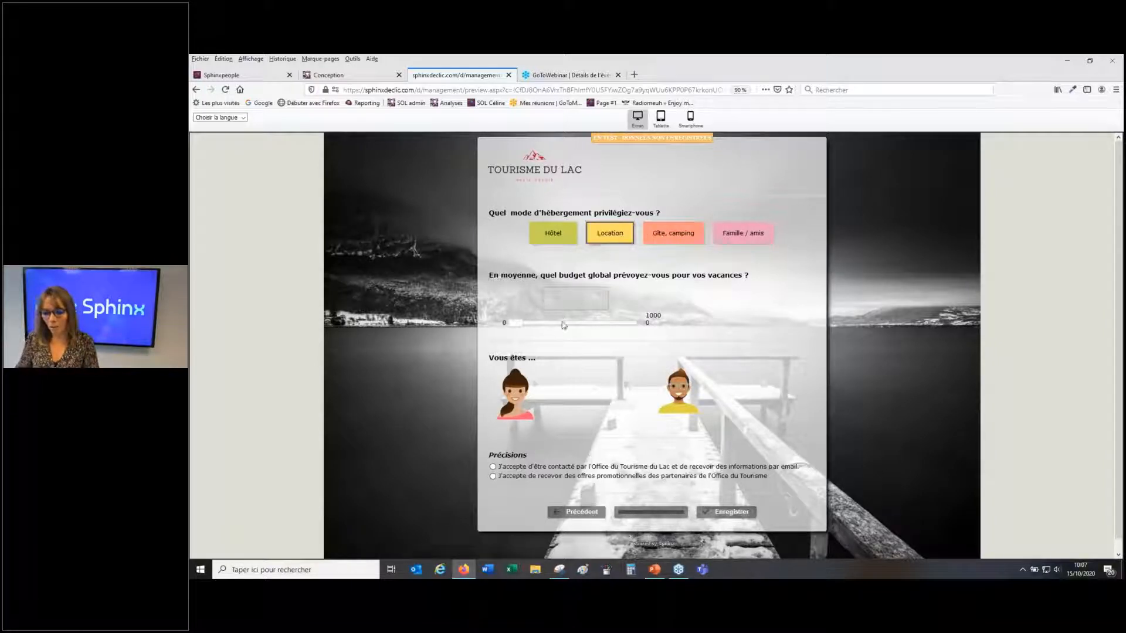
left_click(558, 323)
mouse_move(558, 324)
left_mouse_down()
mouse_move(528, 324)
mouse_move(639, 325)
mouse_move(542, 327)
mouse_move(570, 332)
left_mouse_up()
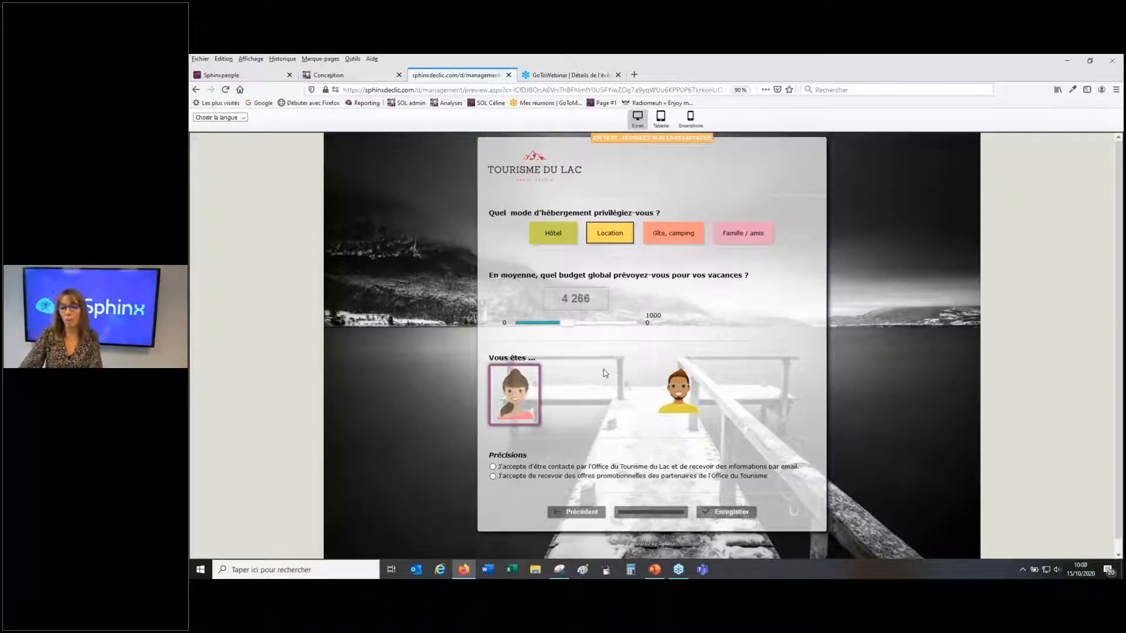
Accept being contacted by the Office du Tourisme du Lac by email and save the test response
scroll(605, 372, "down", 1)
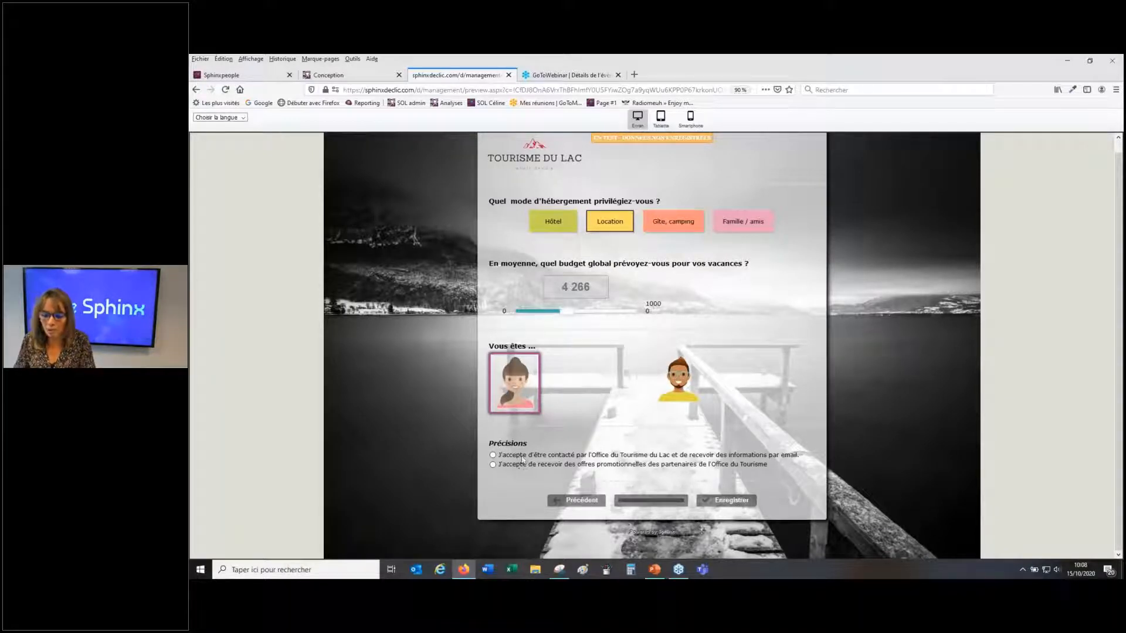
left_click(494, 456)
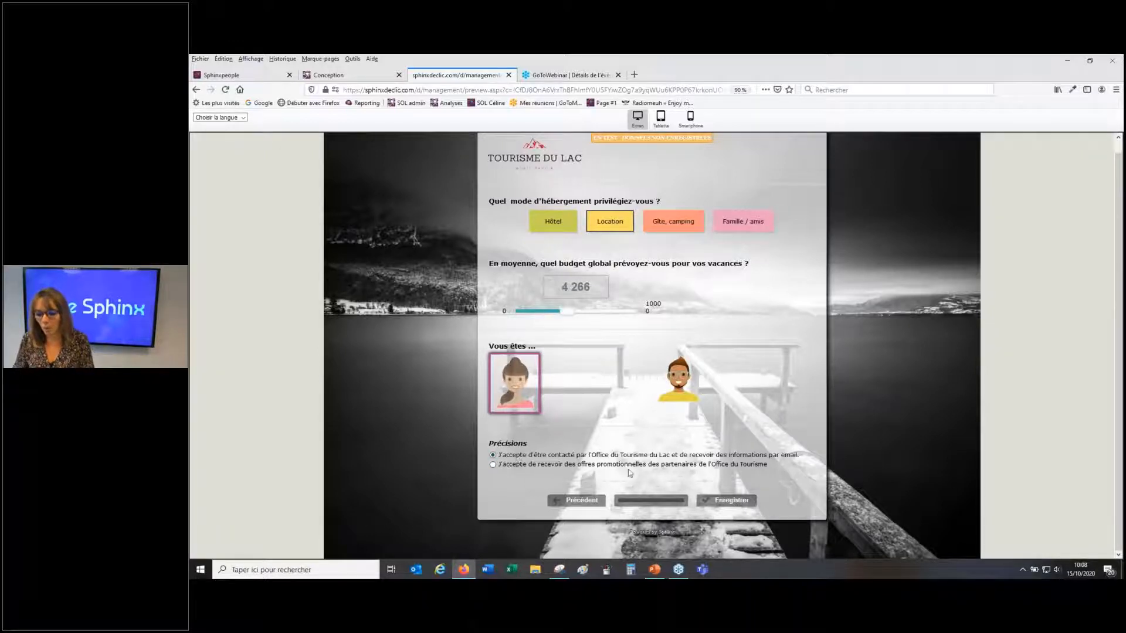
left_click(719, 502)
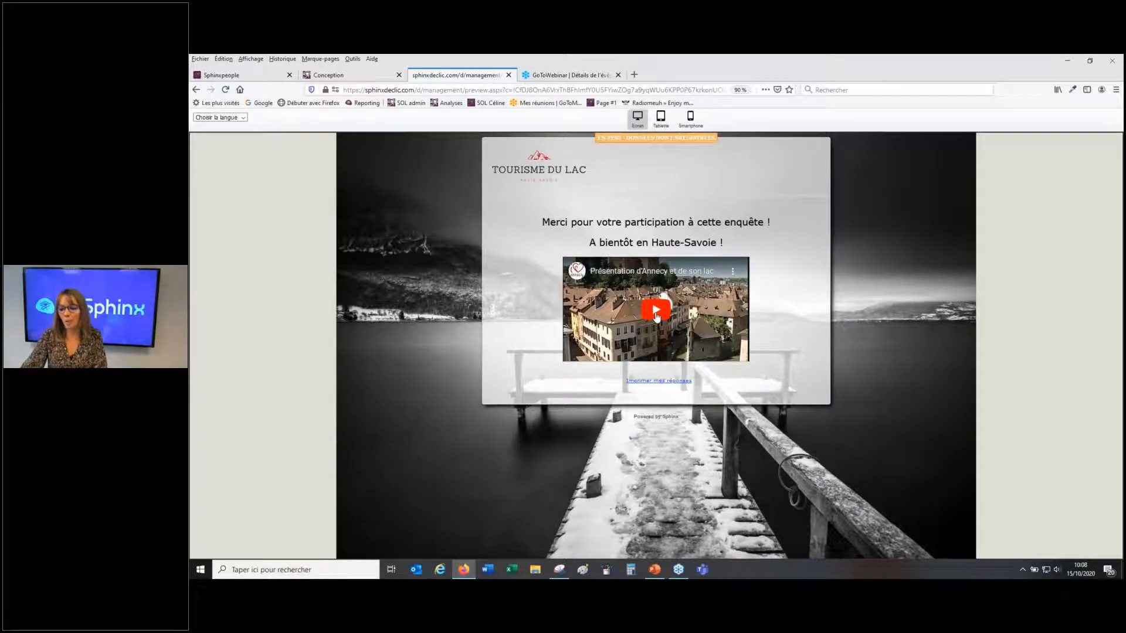
Play and pause the Annecy presentation video on the thank-you page, and return to the questionnaire's Conception page
left_click(656, 311)
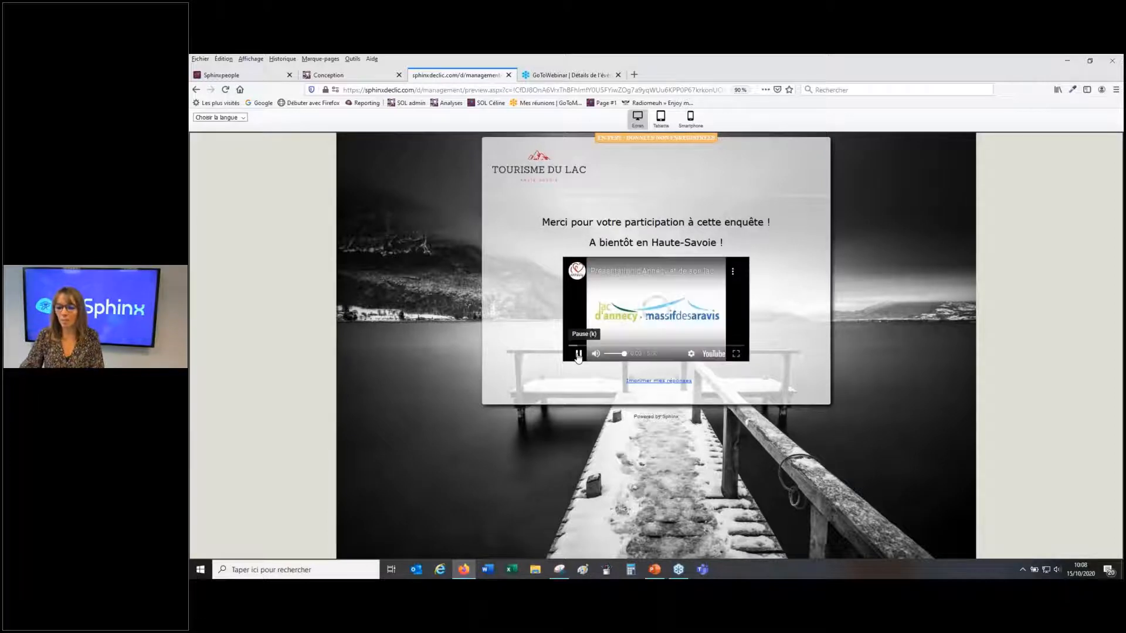
left_click(578, 355)
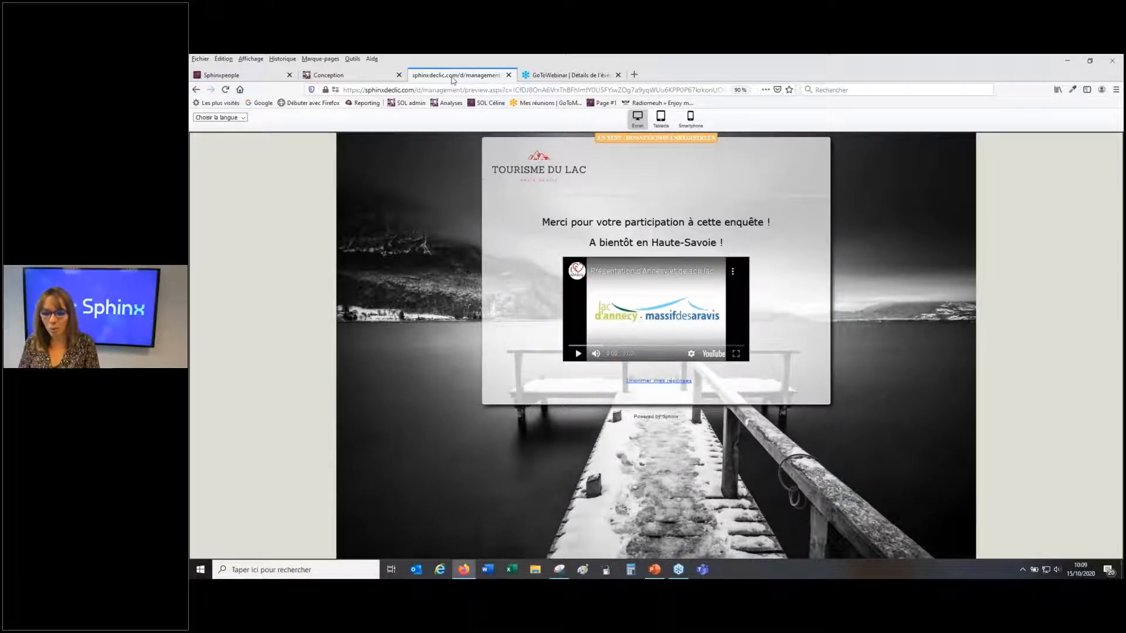
left_click(370, 79)
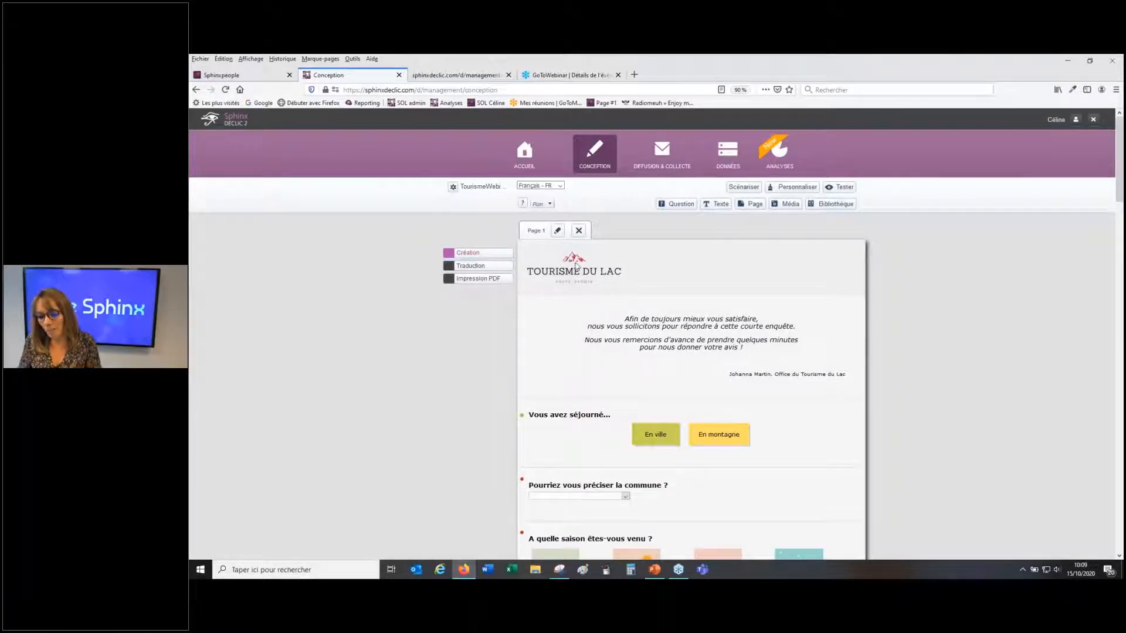
Open the window for adding a media item and close it without adding anything
left_click(788, 210)
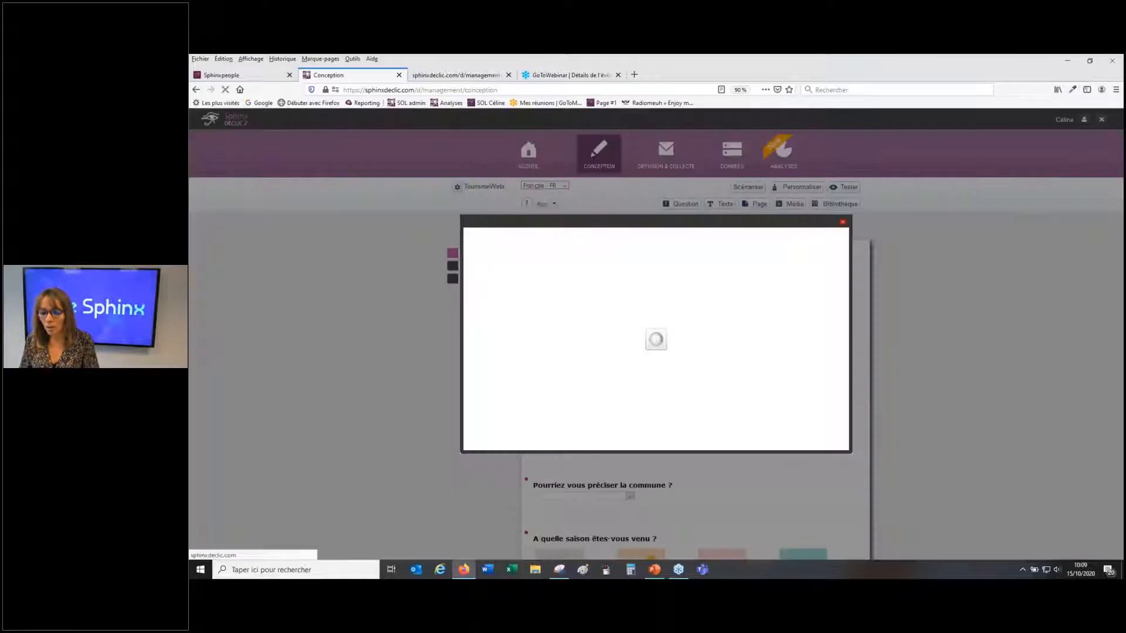
left_click(842, 224)
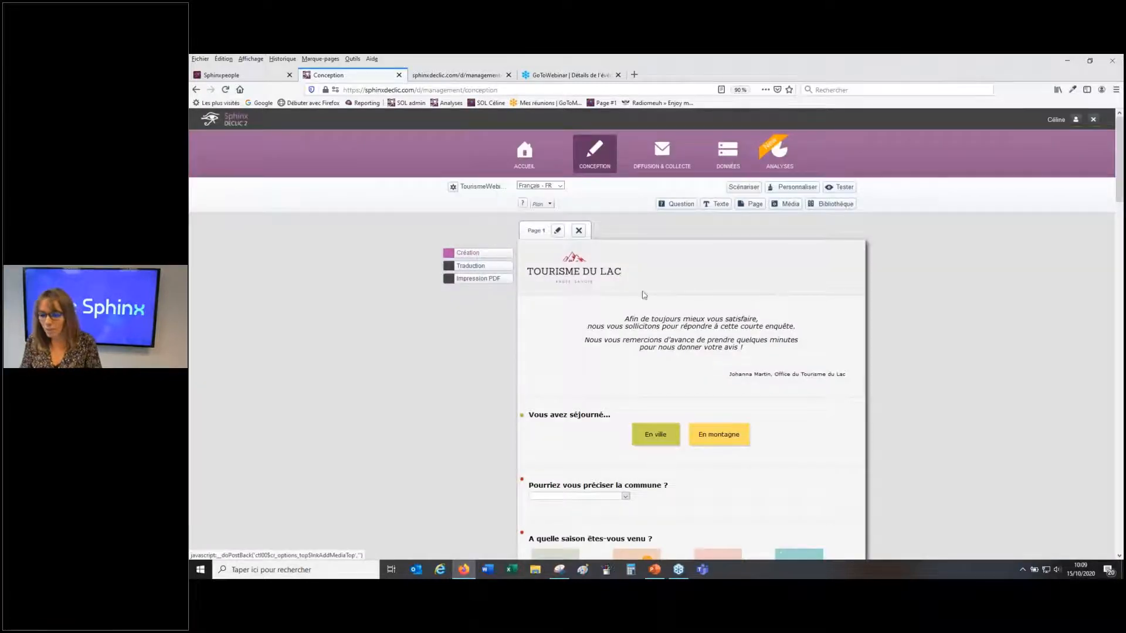
Review the theme customization options for predefined themes, text styles, navigation and page header, and close the theme settings without changing them
mouse_move(738, 350)
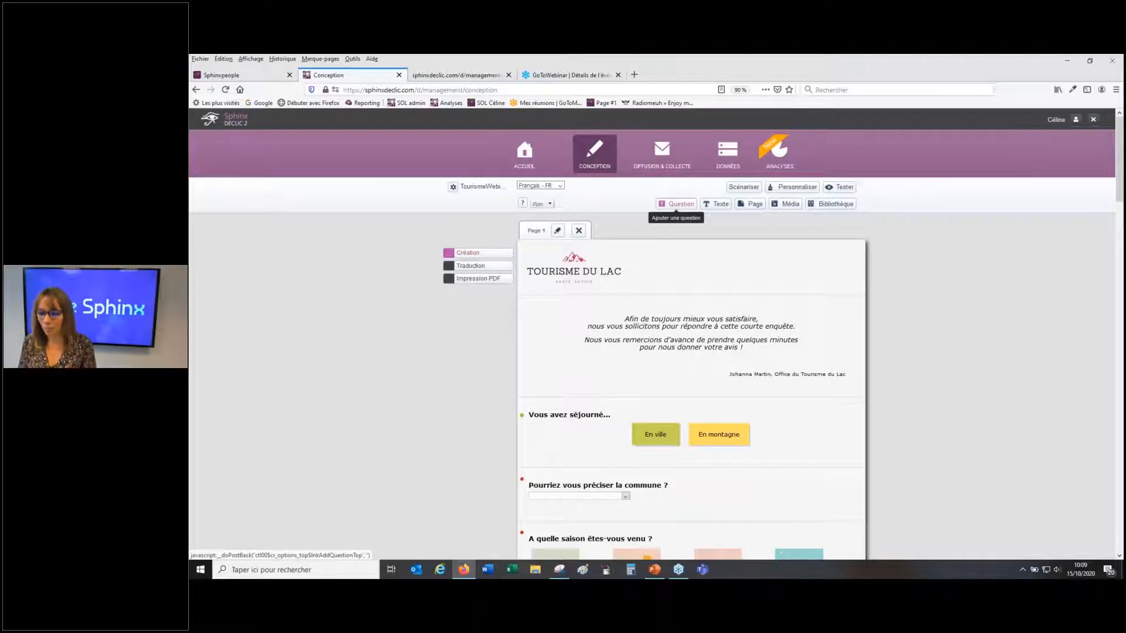
left_click(798, 187)
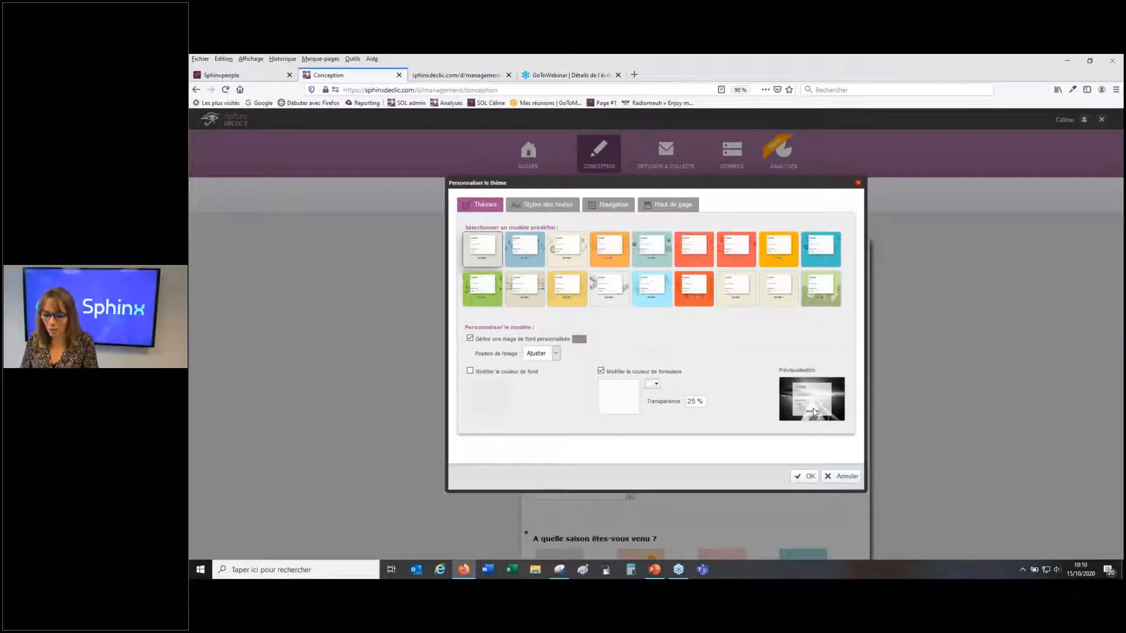
left_click(532, 207)
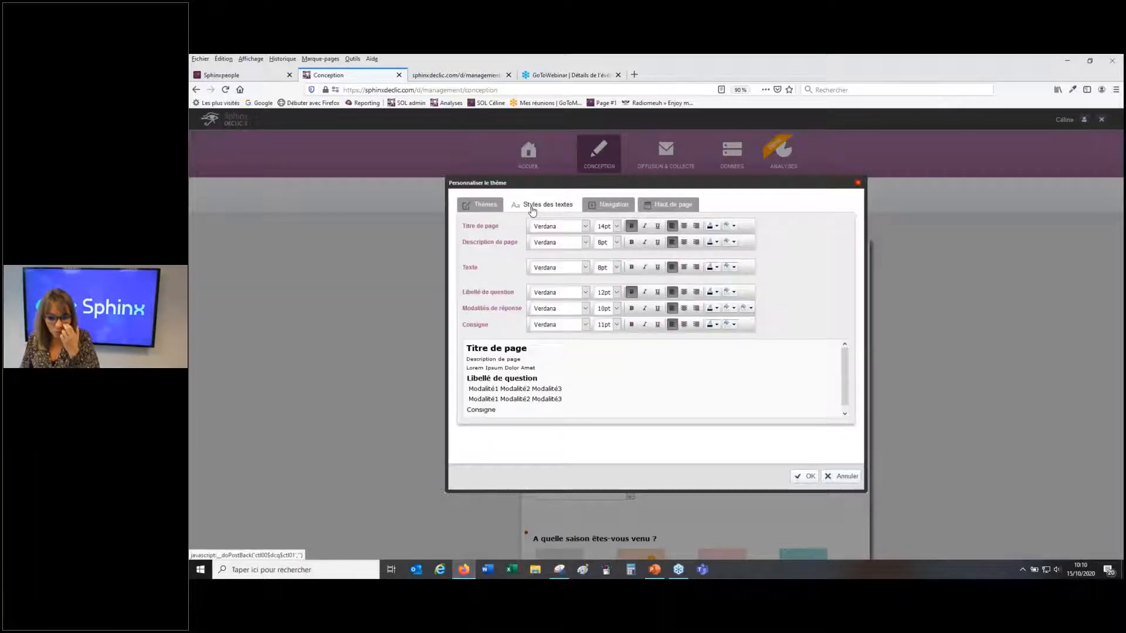
left_click(609, 209)
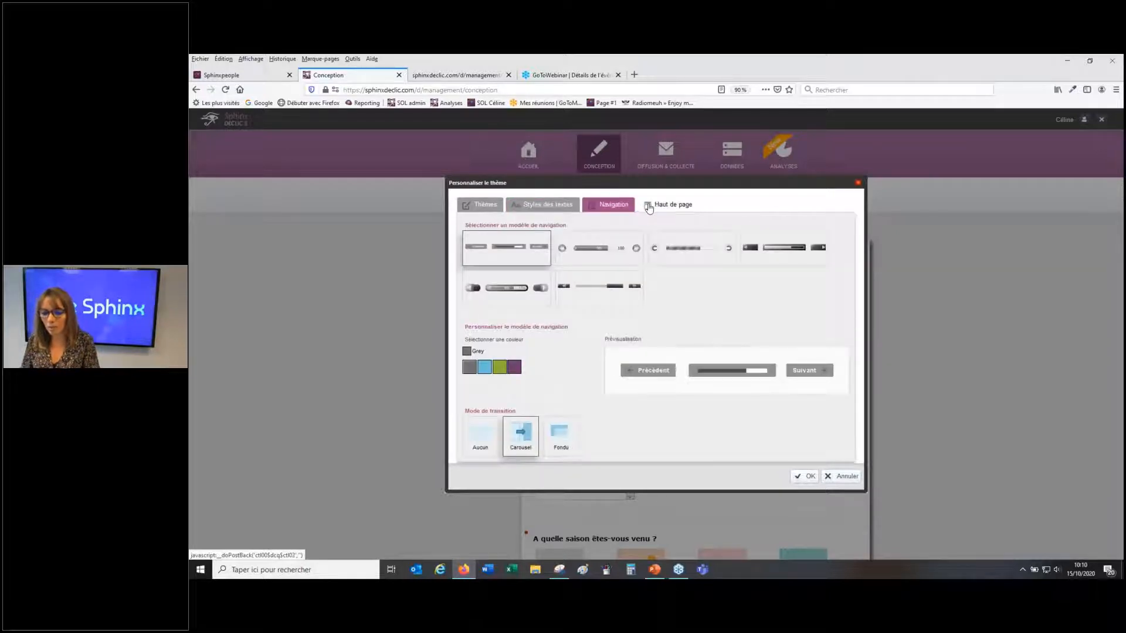
left_click(649, 206)
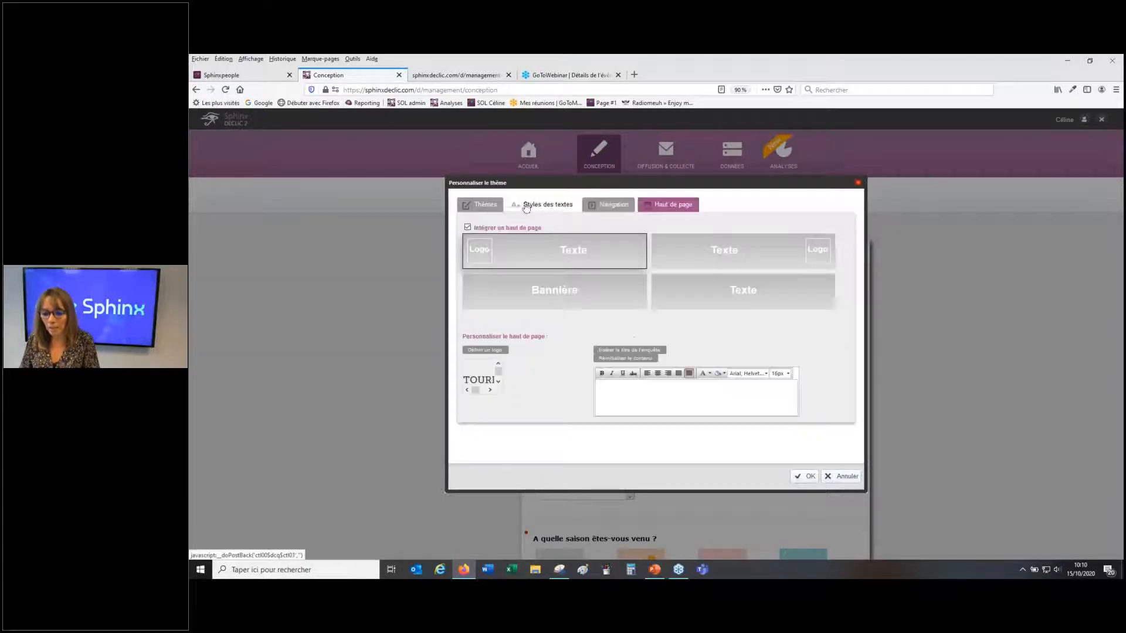
left_click(487, 211)
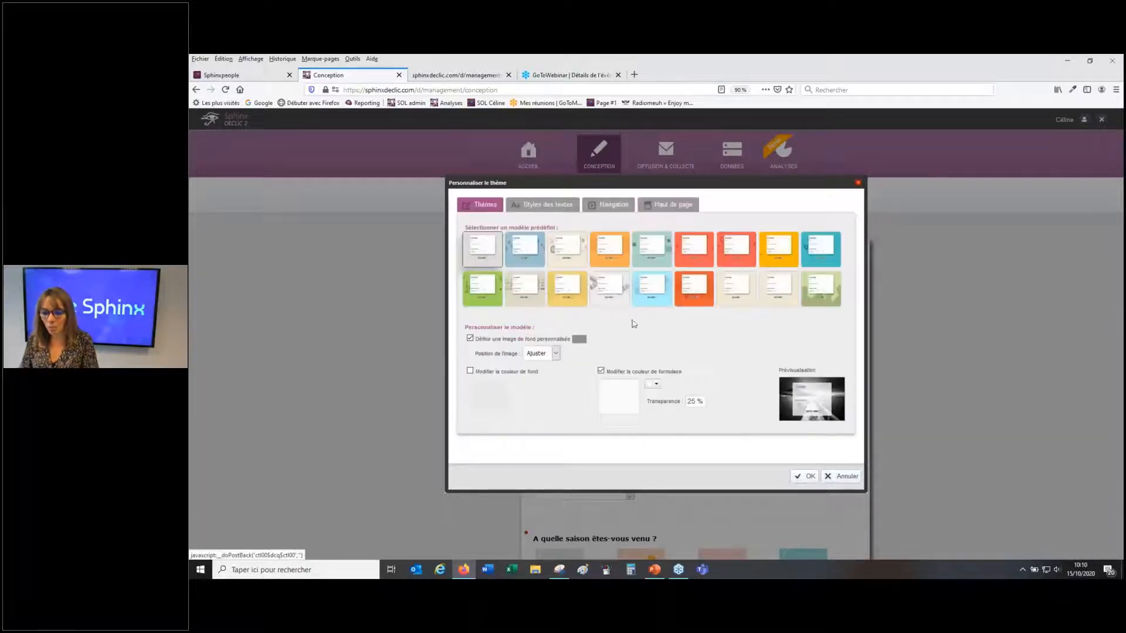
left_click(807, 476)
Open the "Pourriez vous préciser la commune ?" question to examine its dropdown answers and display condition, and close it unchanged
scroll(788, 408, "down", 3)
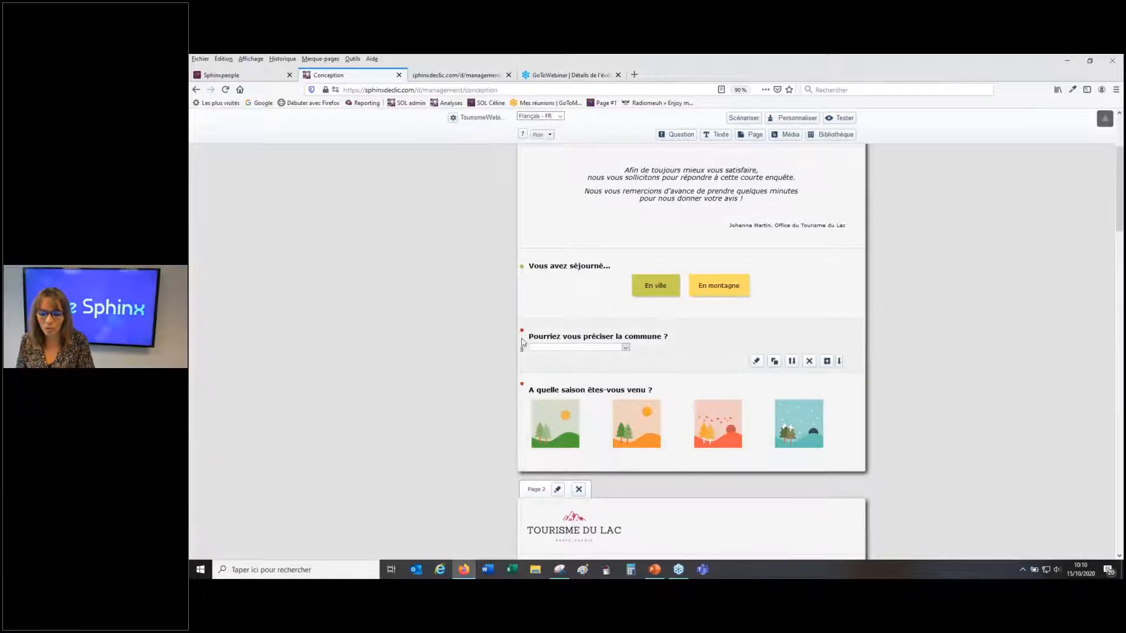
left_click(695, 356)
double_click(694, 356)
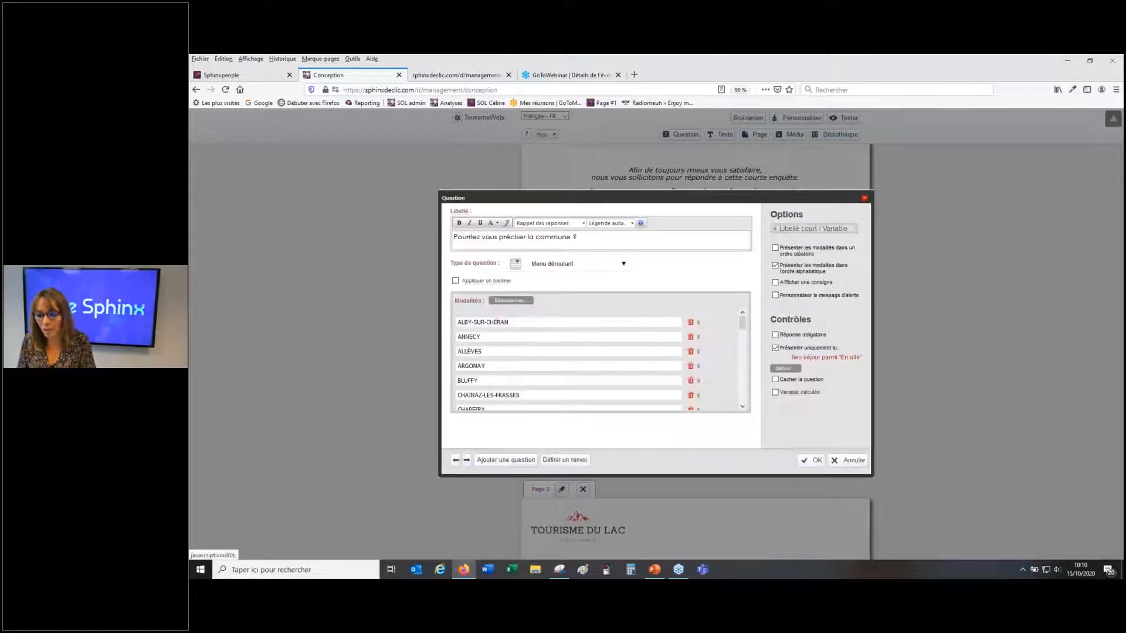
left_click(865, 201)
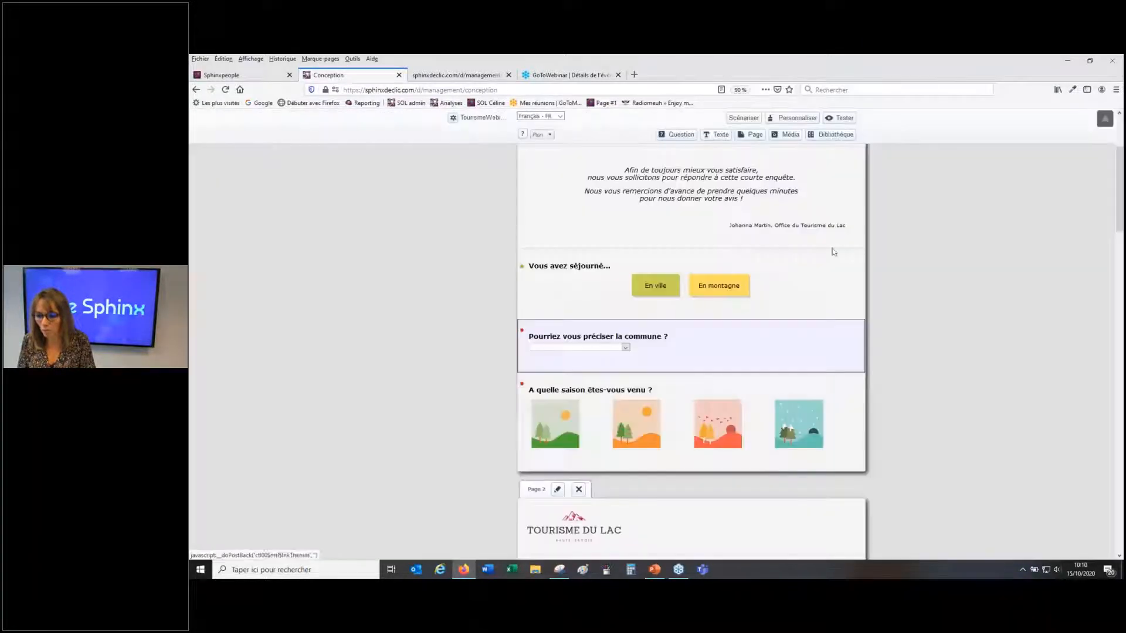
Open the "A quelle saison êtes-vous venu ?" question, try adding text to its label and remove the added text
double_click(725, 397)
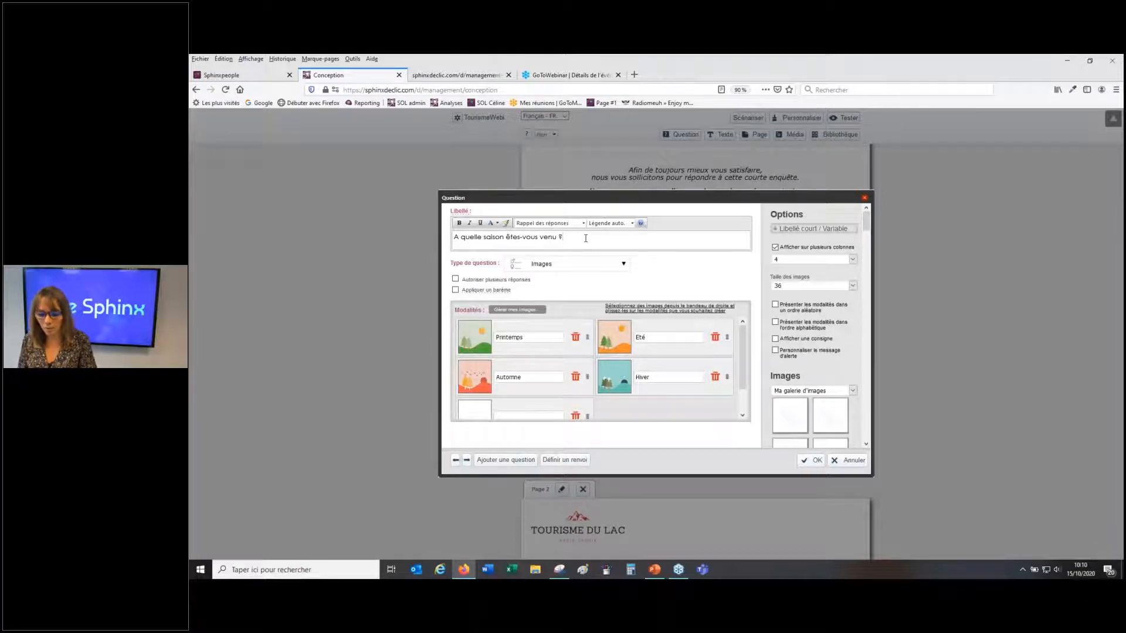
type("dt sdf")
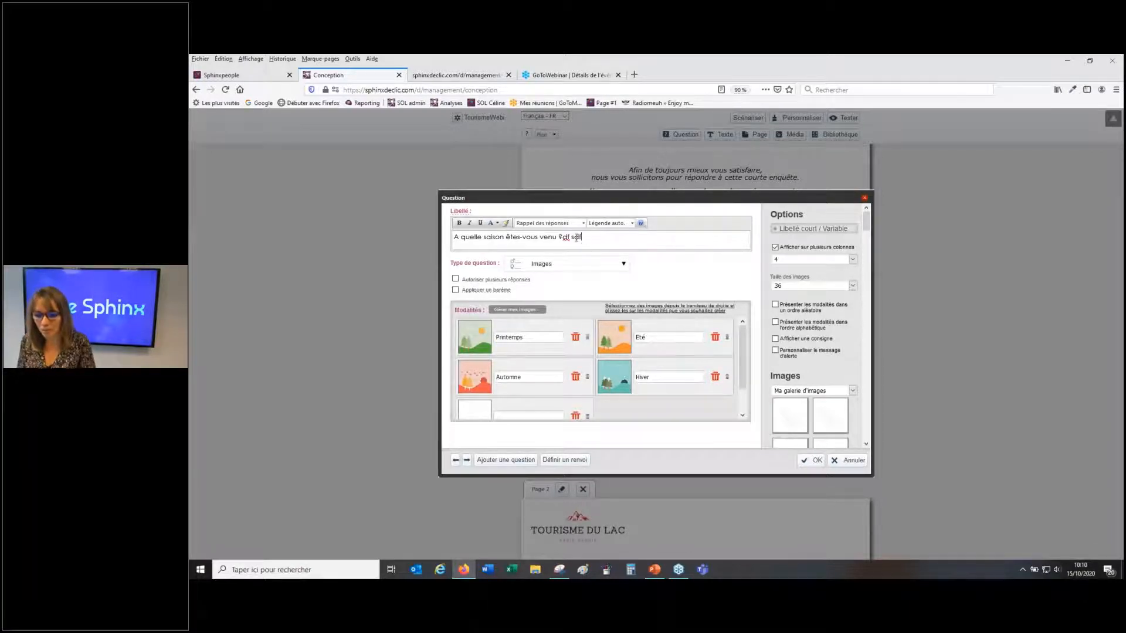
left_click_drag(579, 237, 562, 238)
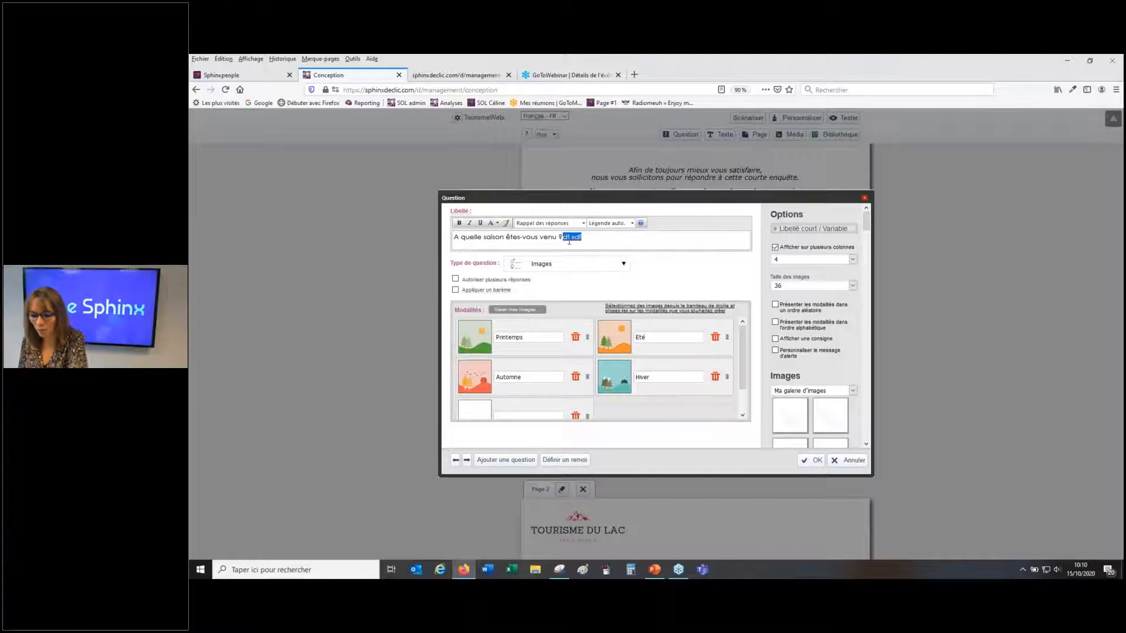
key("BackSpace")
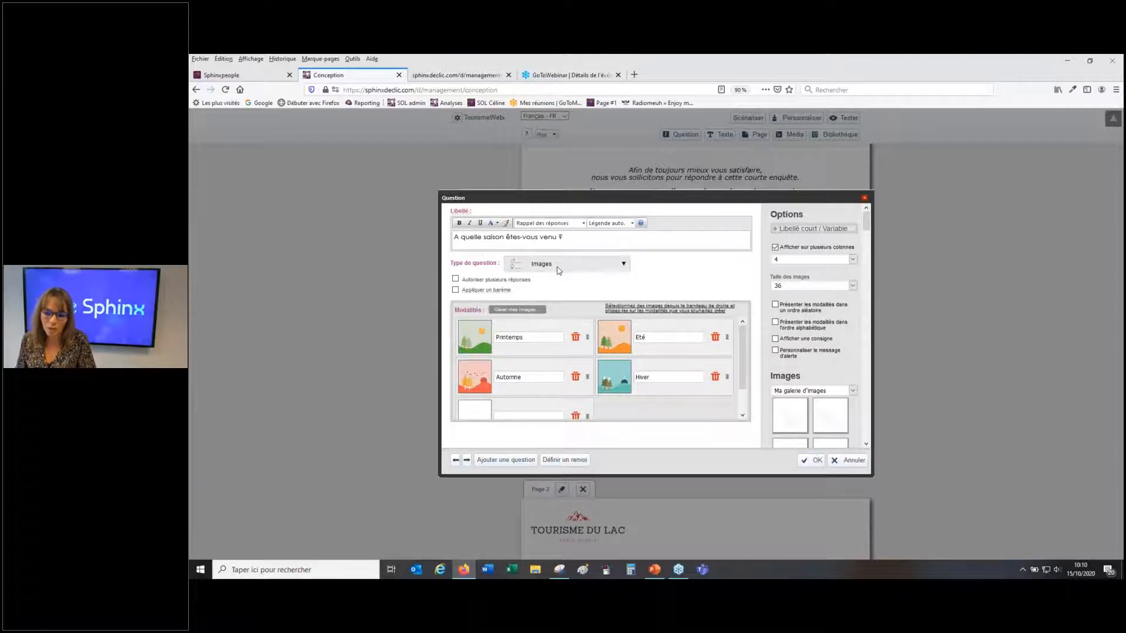
Browse the closed, open and table question types available for the season question, keeping the Images type
left_click(558, 267)
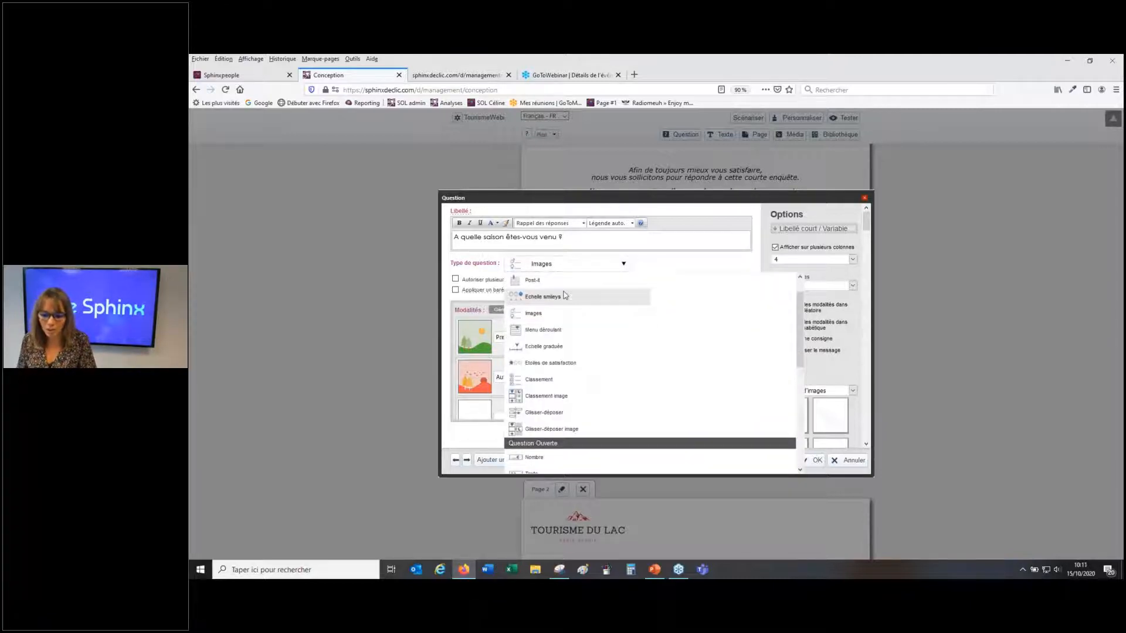
scroll(564, 298, "down", 2)
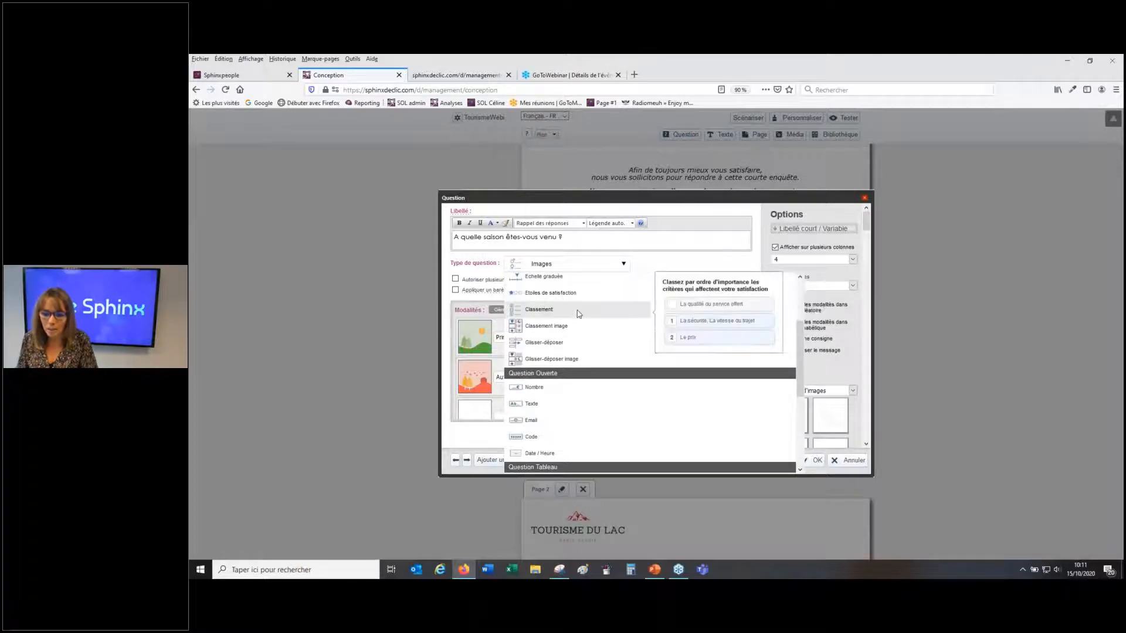
scroll(580, 313, "down", 3)
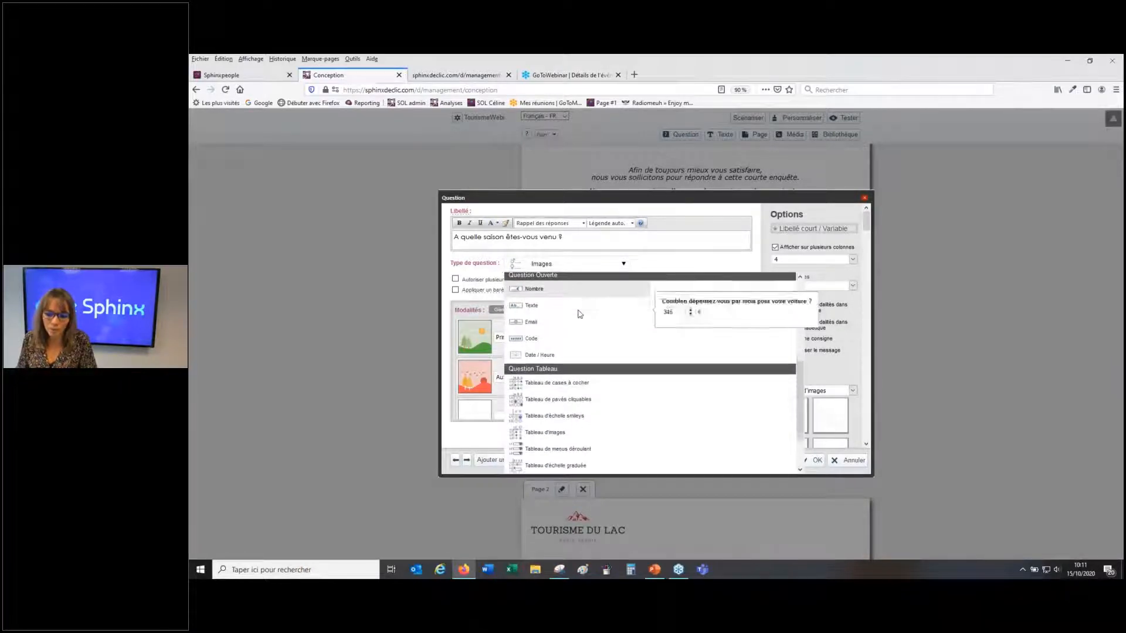
scroll(579, 314, "down", 2)
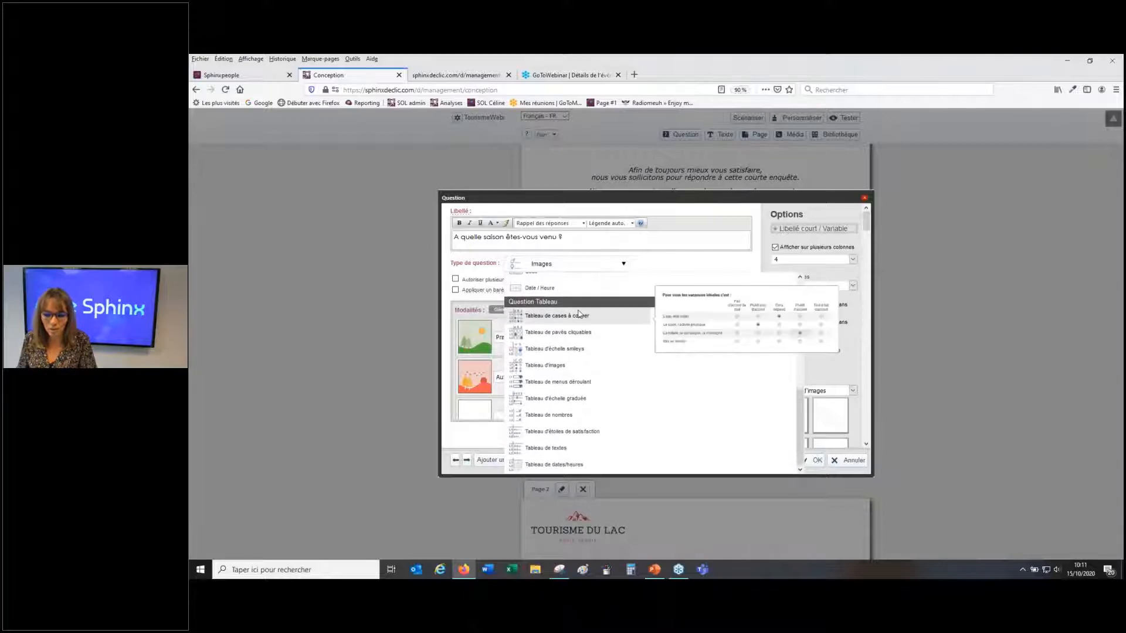
scroll(598, 349, "up", 2)
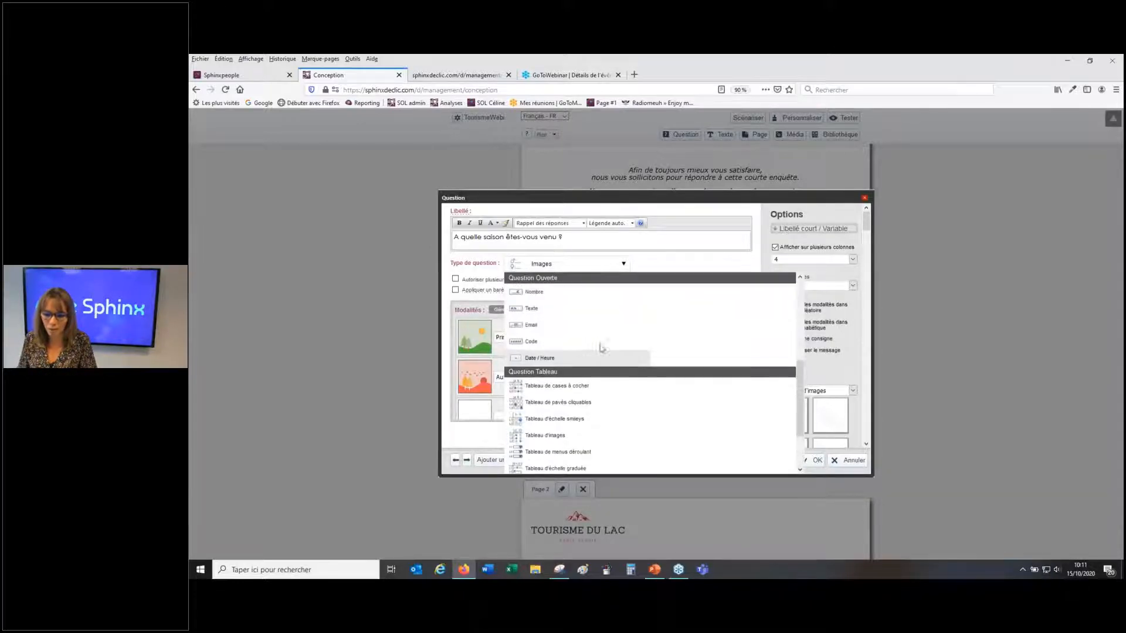
scroll(604, 346, "up", 5)
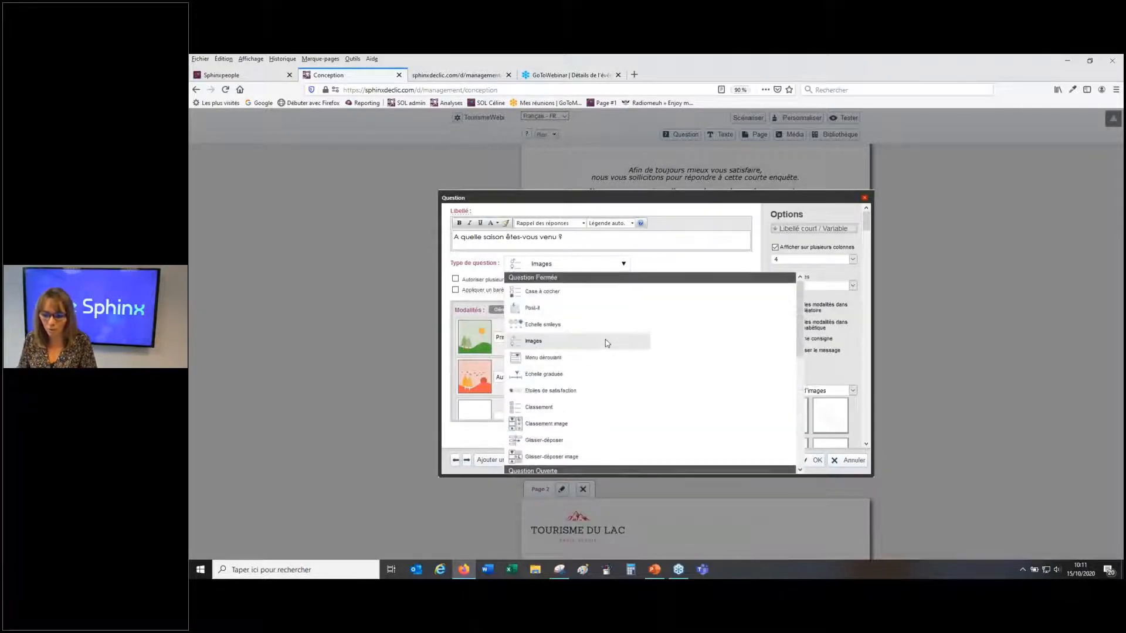
left_click(650, 269)
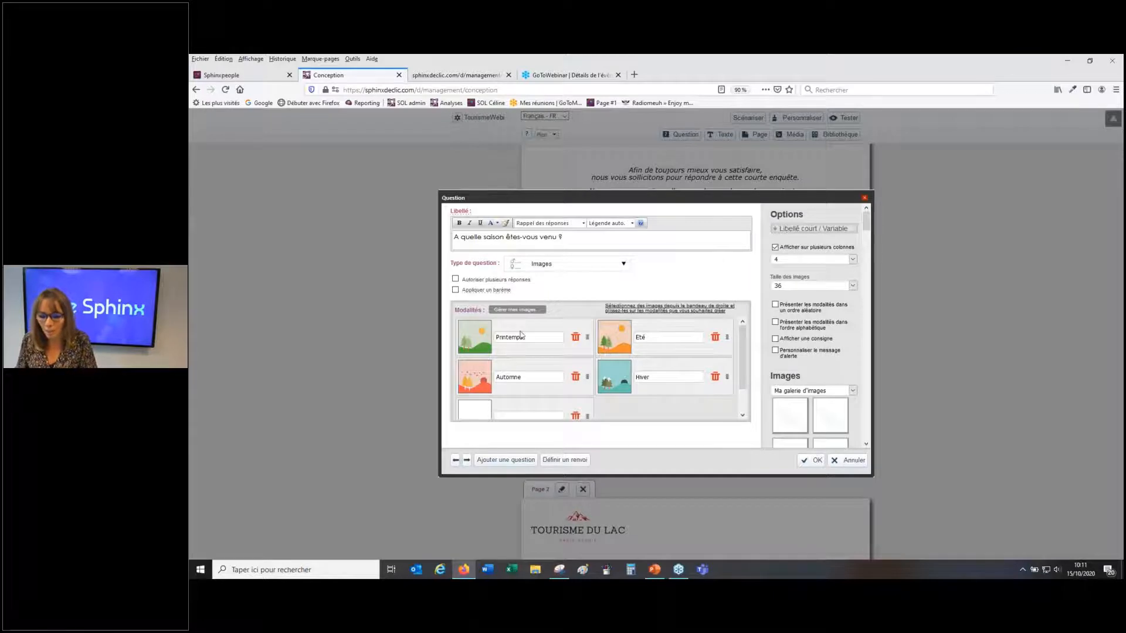
Browse the personal image gallery of the season question and try placing its first image on the Hiver answer
scroll(850, 375, "down", 10)
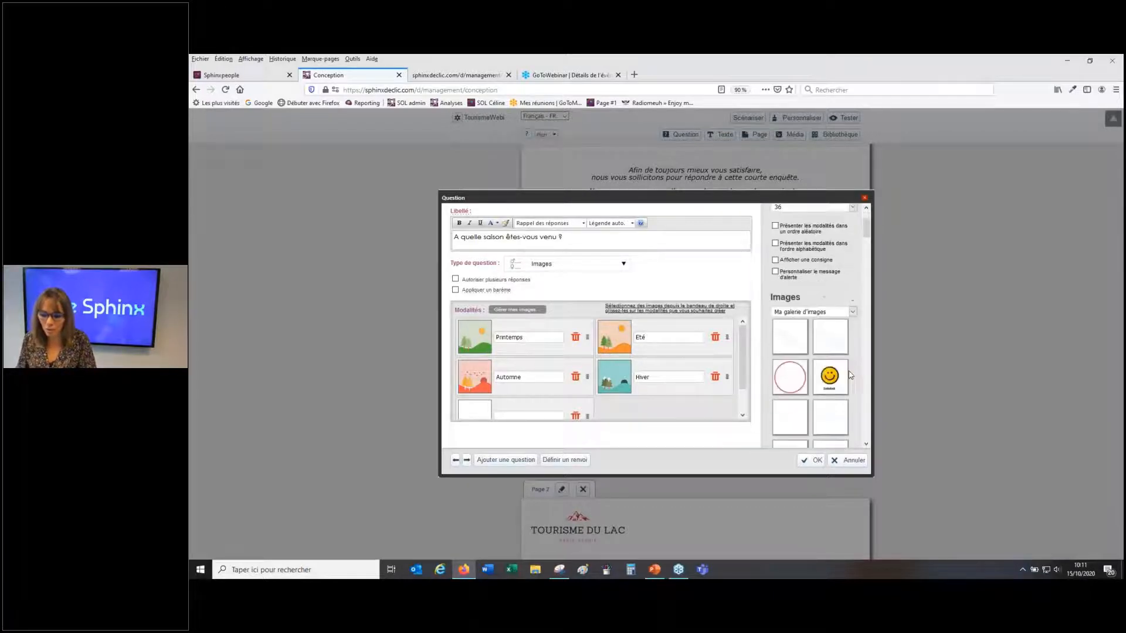
scroll(849, 375, "down", 10)
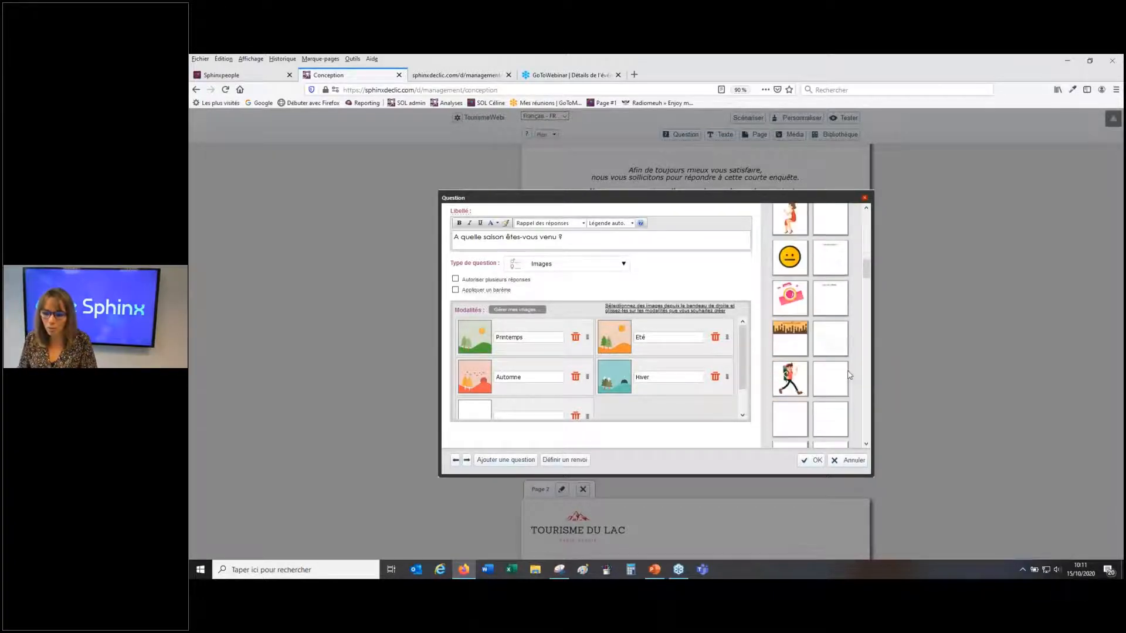
scroll(849, 375, "up", 20)
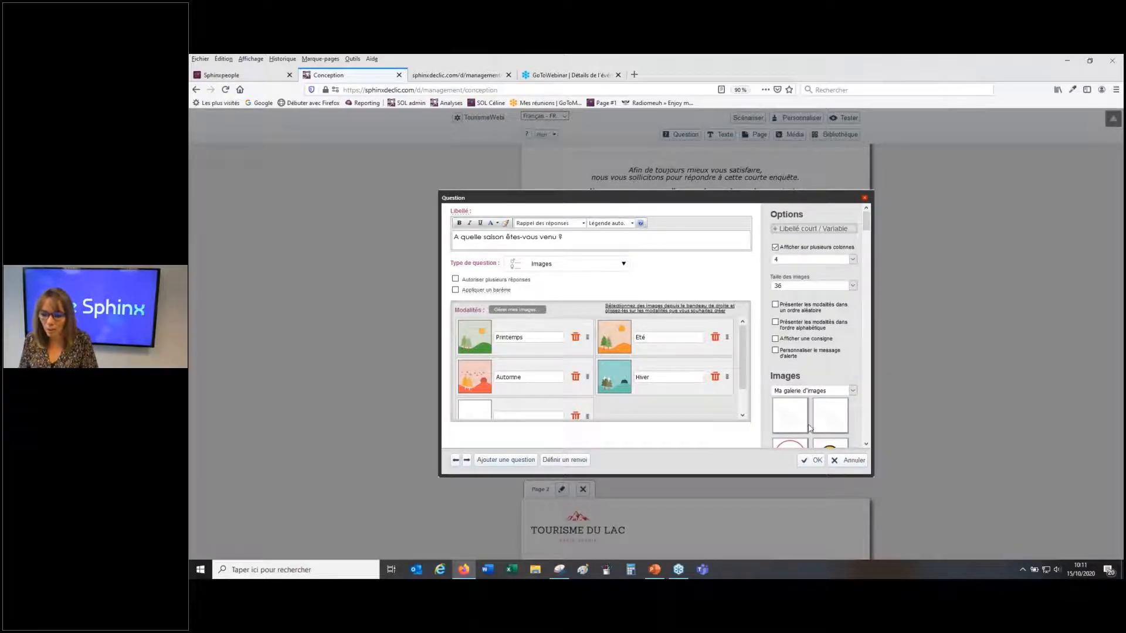
left_click_drag(799, 414, 615, 379)
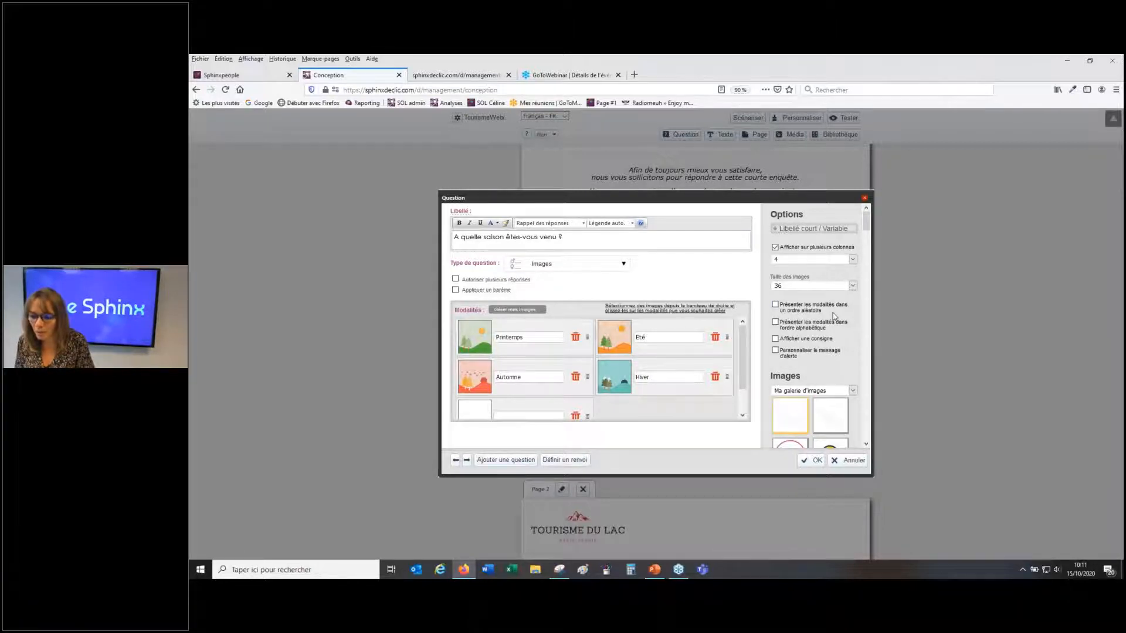
Examine the remaining gallery images and the response controls of the season question, and close it without saving
scroll(833, 317, "down", 8)
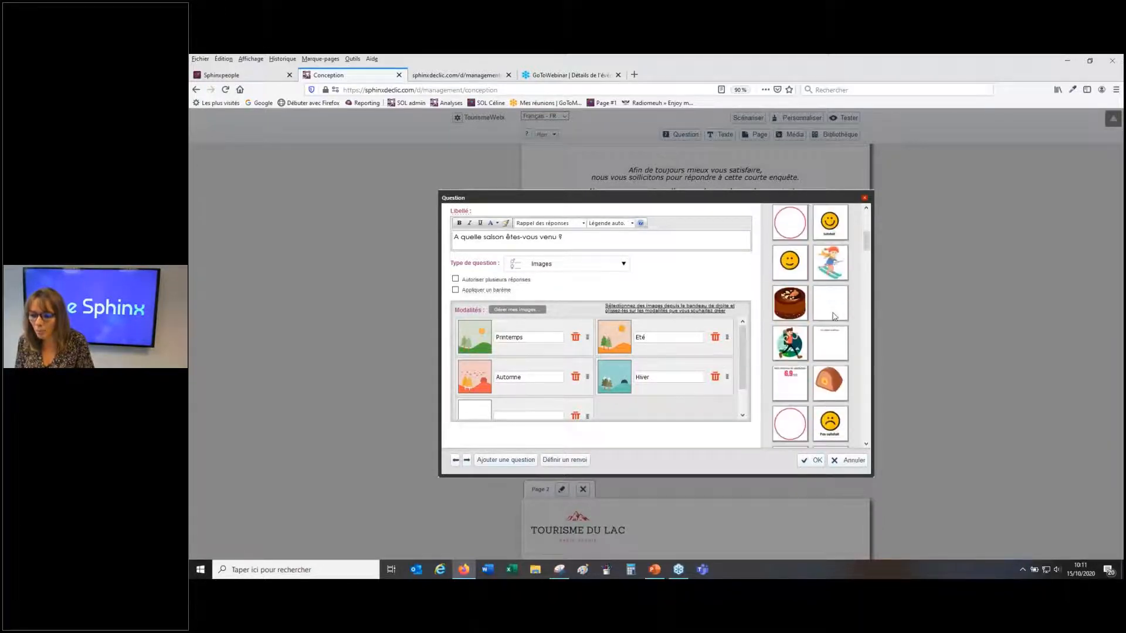
left_click_drag(866, 248, 864, 433)
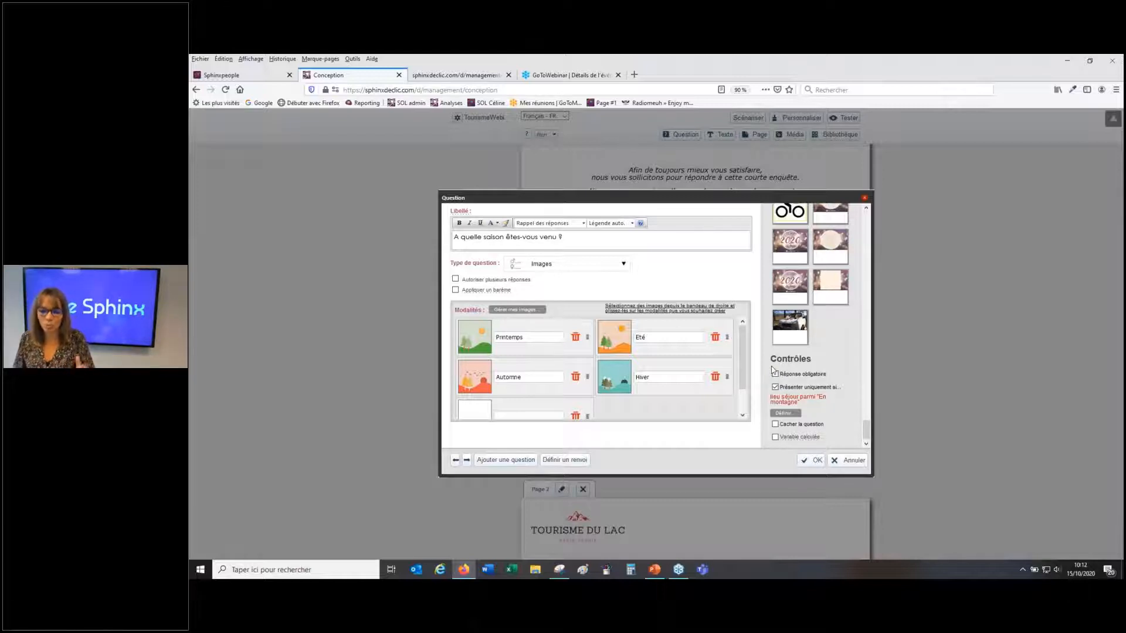
left_click(838, 461)
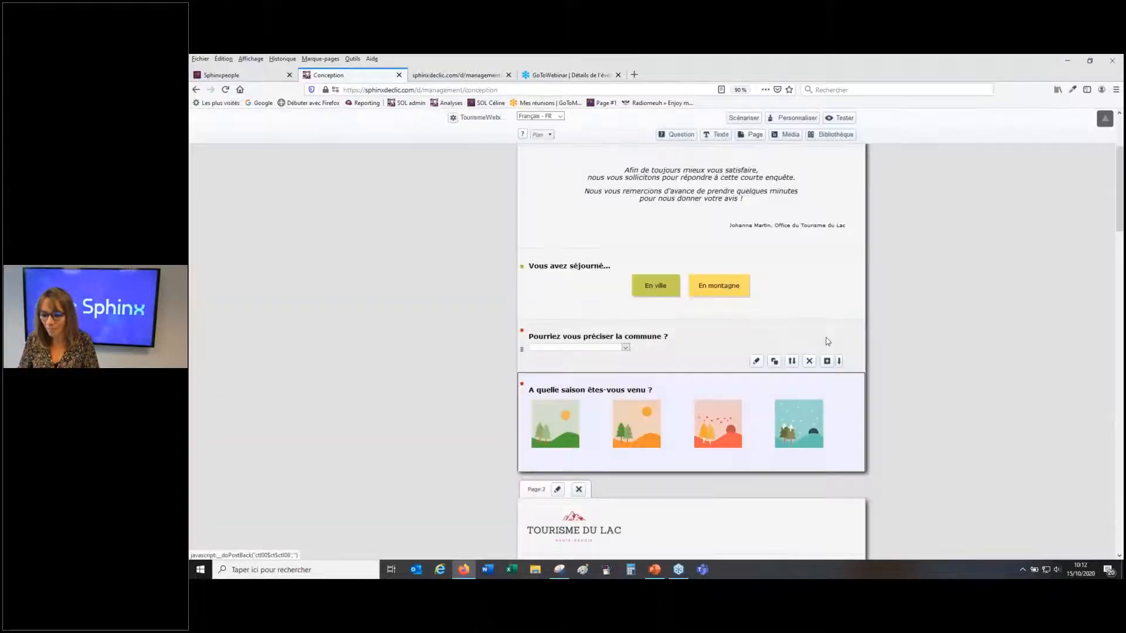
Open the star-rating satisfaction question on page 2 to examine its presentation, scale and row settings
scroll(827, 341, "down", 3)
scroll(827, 340, "down", 3)
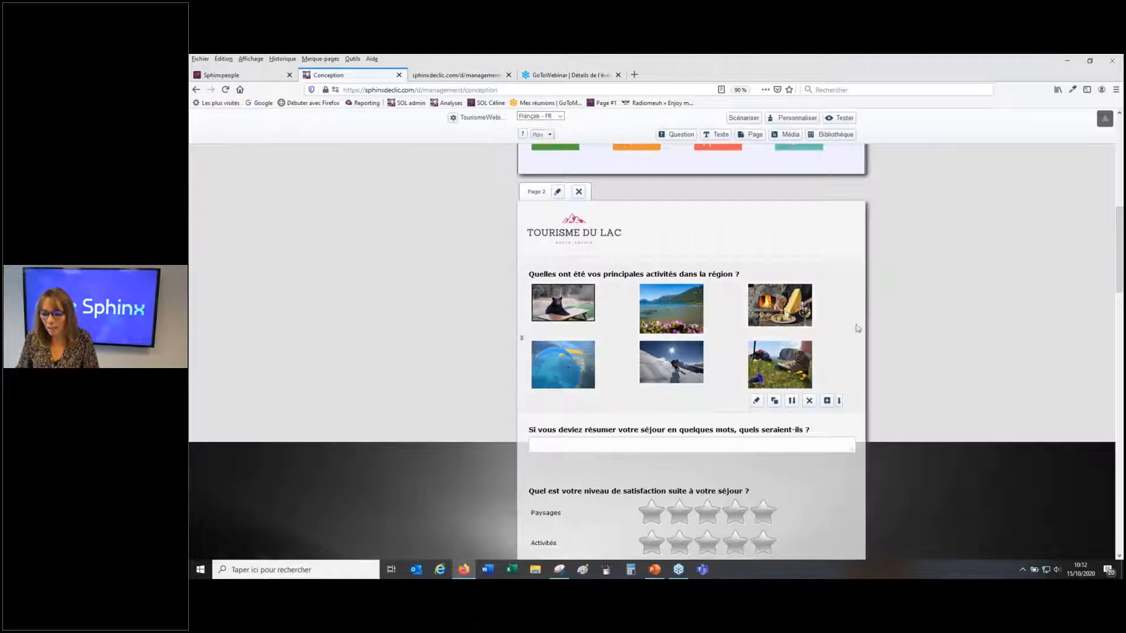
scroll(842, 333, "down", 1)
scroll(842, 332, "down", 3)
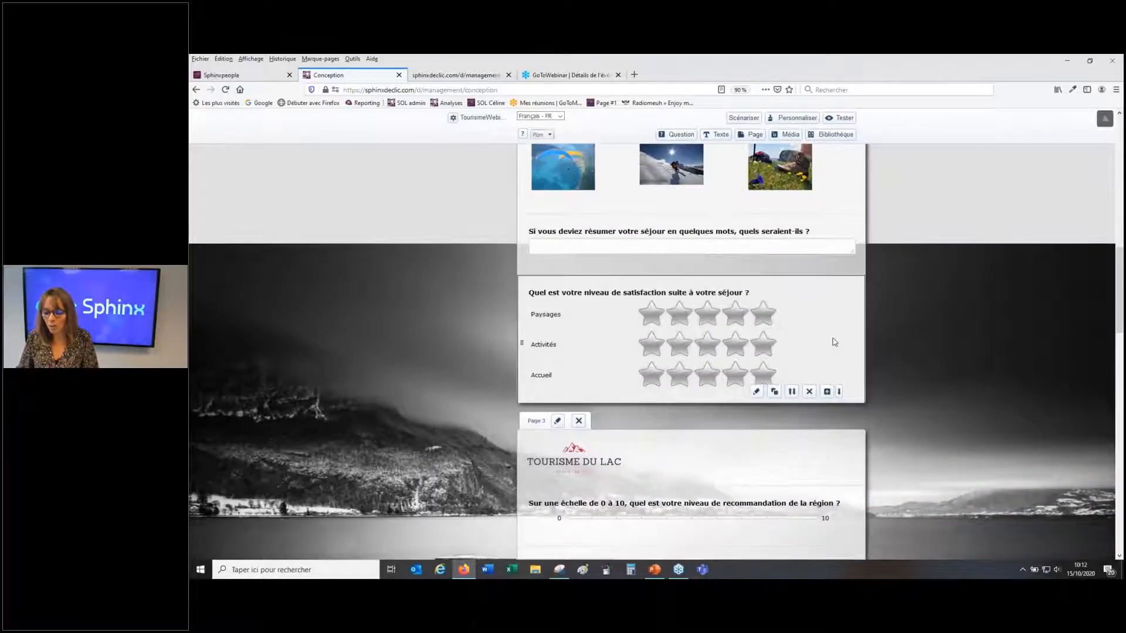
double_click(834, 342)
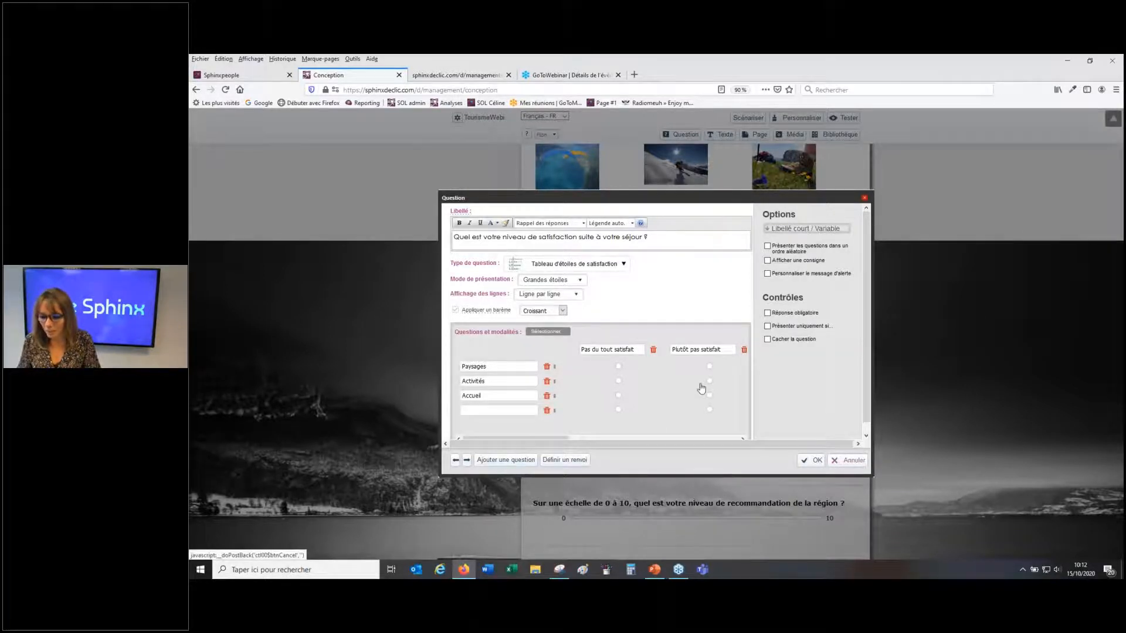
Open the "Vous avez choisi votre destination pour :" question on page 3, examine its image table and Carousel settings, and cancel
scroll(707, 389, "down", 4)
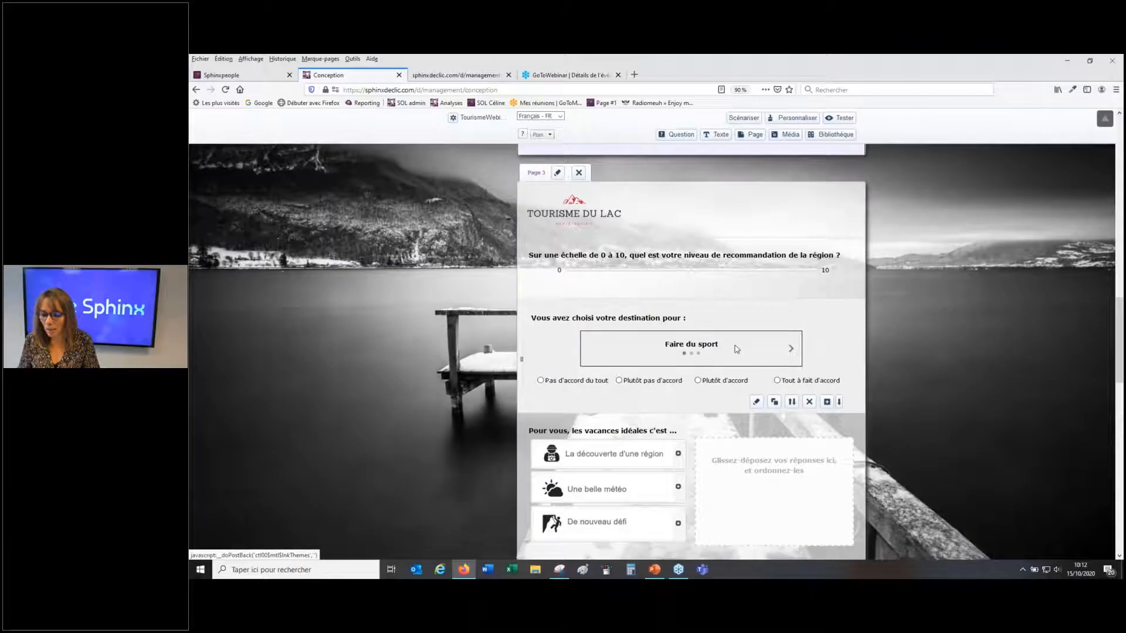
double_click(736, 349)
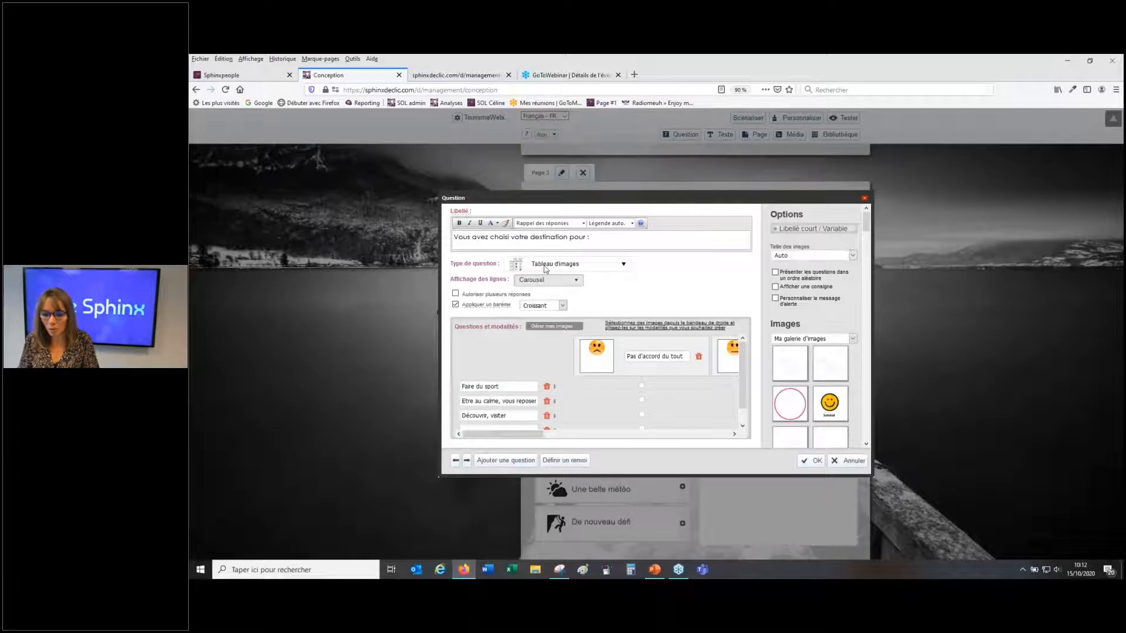
left_click(854, 465)
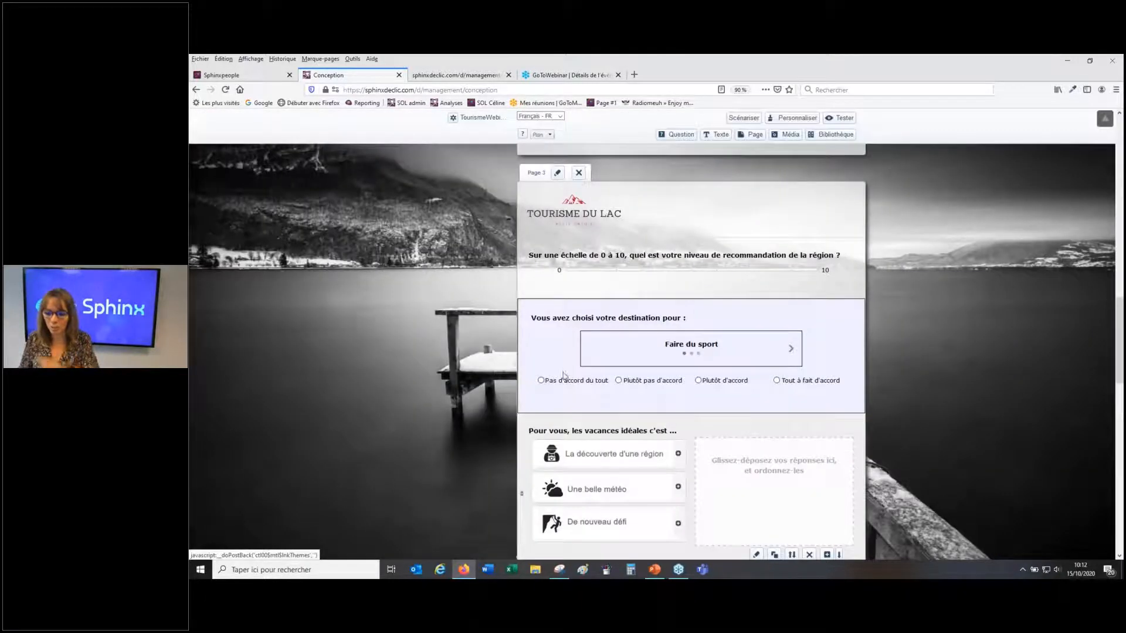
scroll(738, 331, "down", 4)
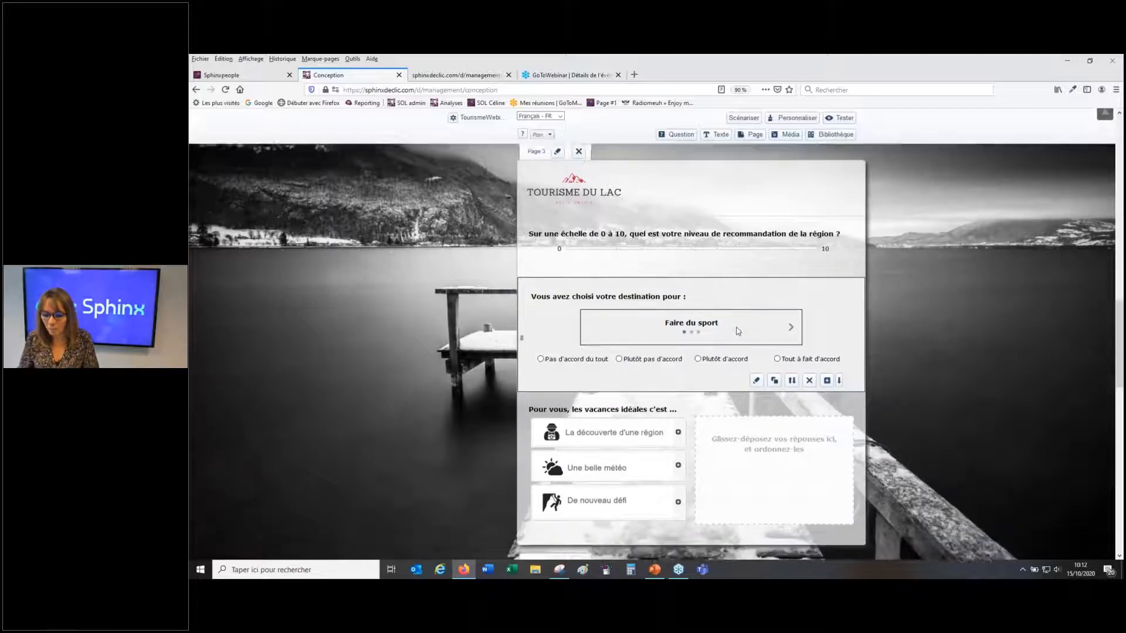
scroll(737, 331, "up", 8)
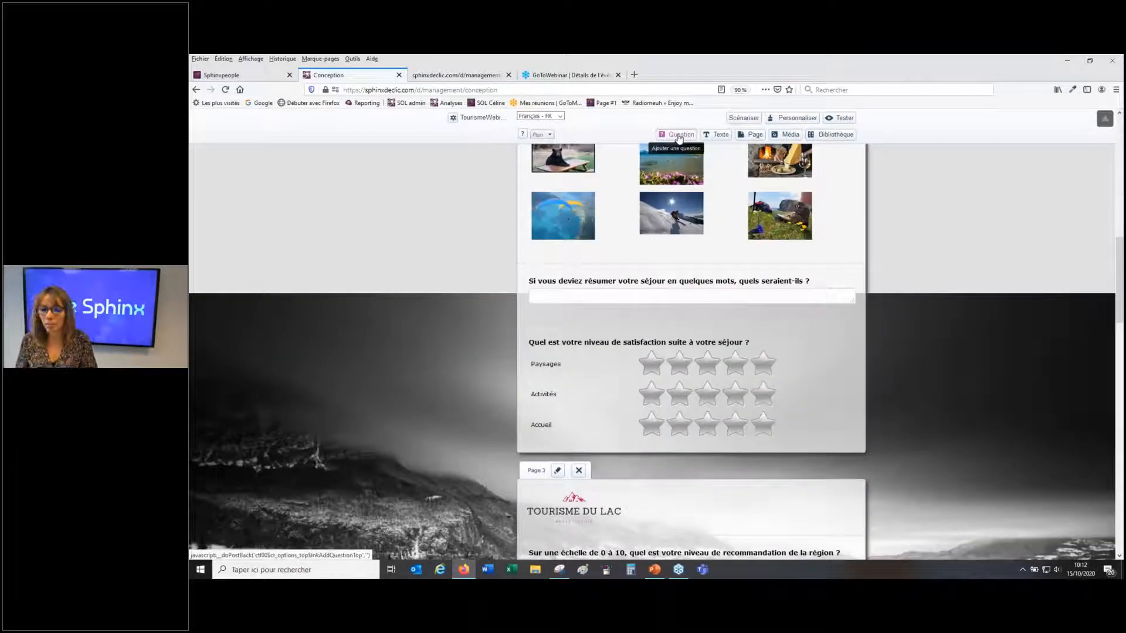
Add a new question and replace its default label with the placeholder text "er lkj lkjsdflfk"
left_click(678, 136)
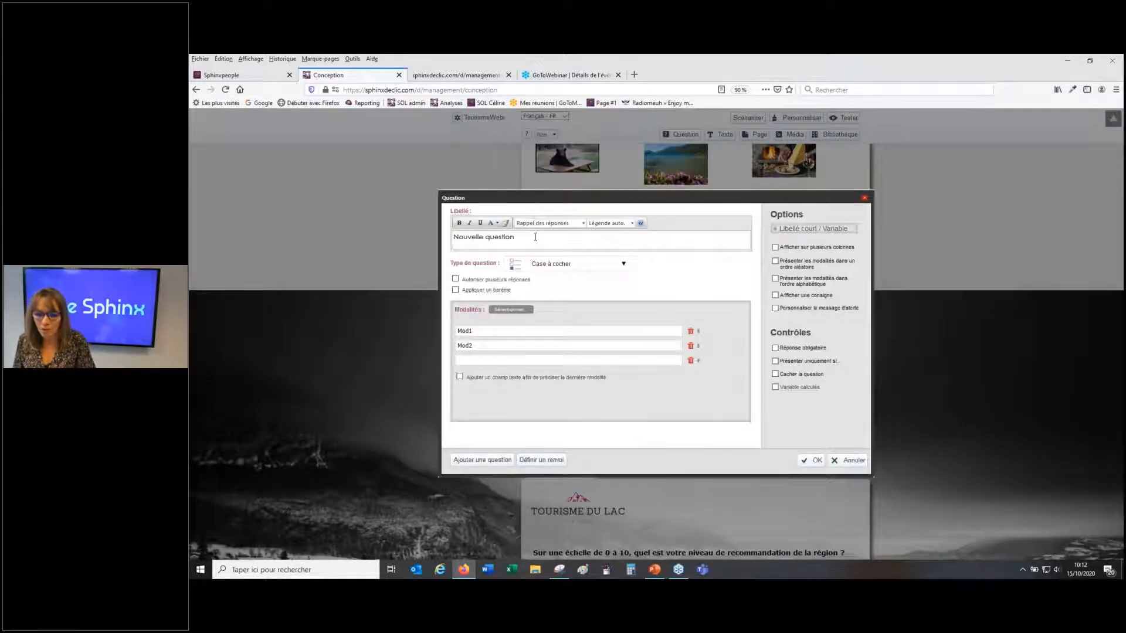
triple_click(536, 237)
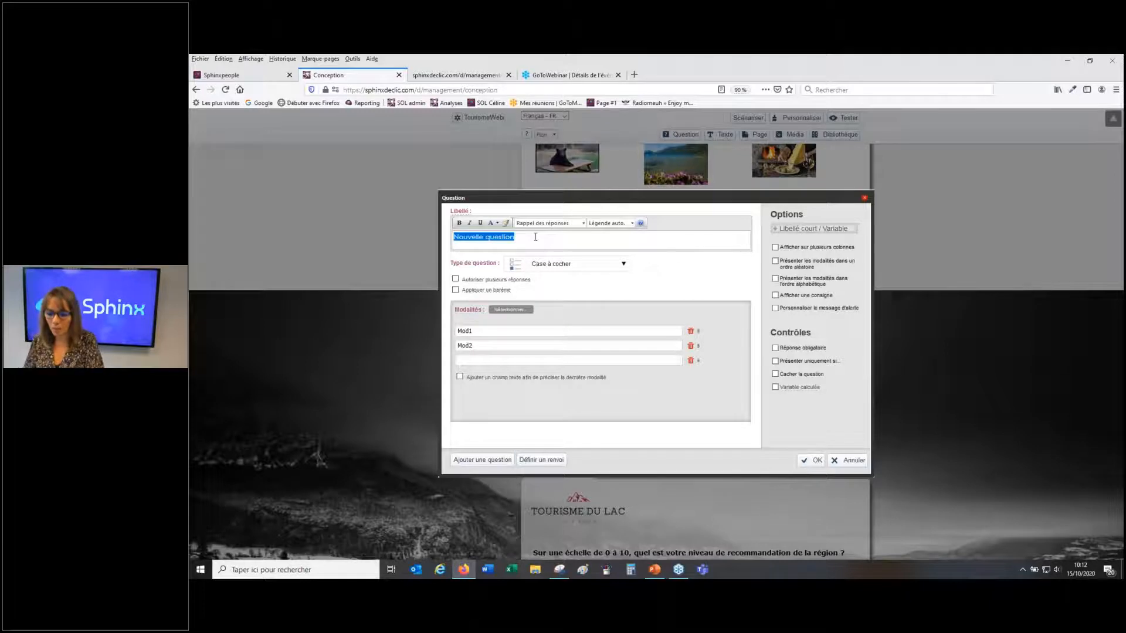
type("erer")
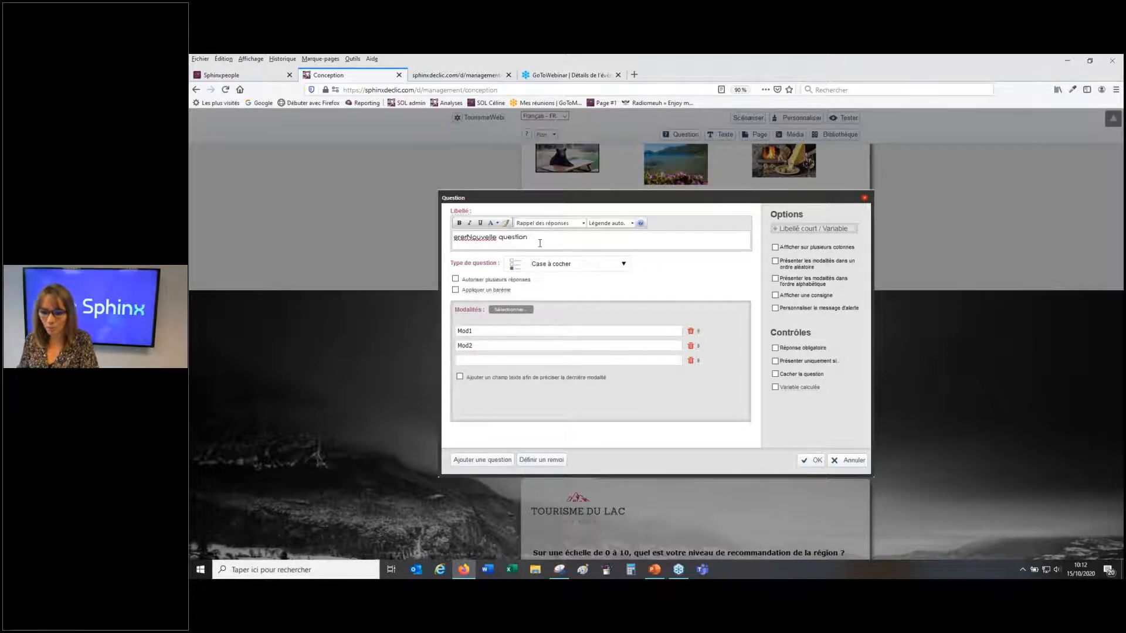
left_click_drag(539, 242, 458, 234)
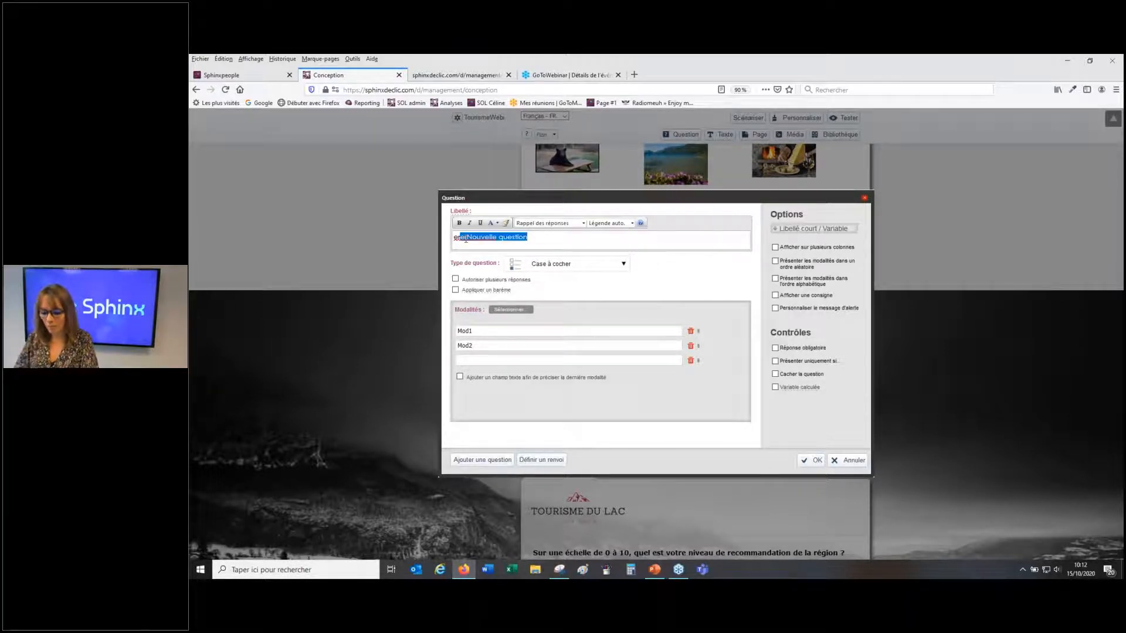
type("lkjsdflfk")
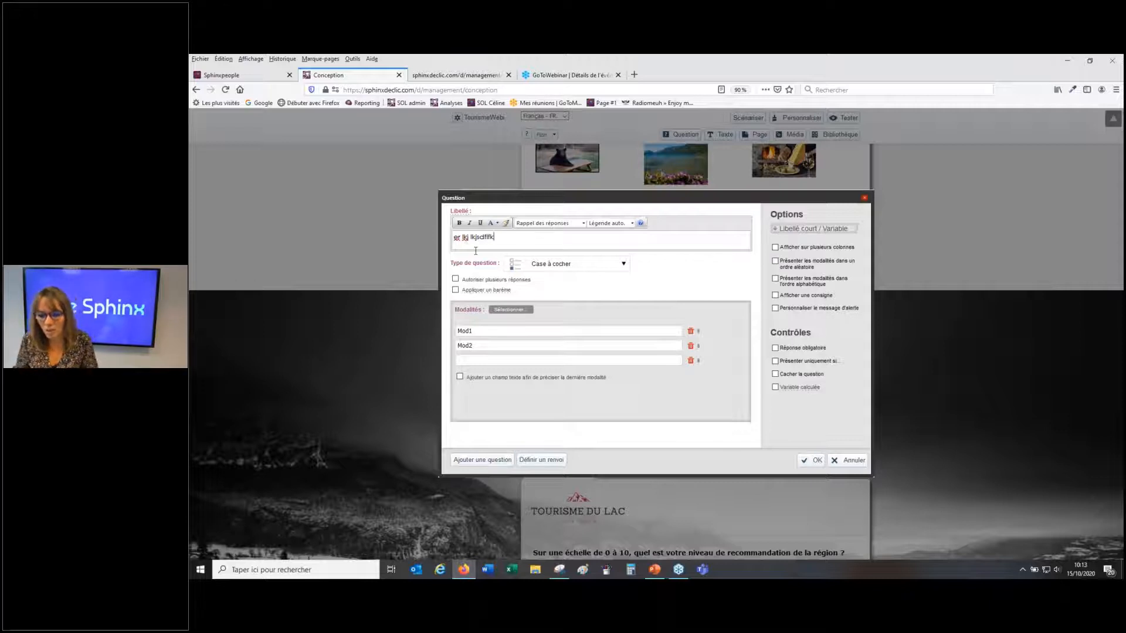
Set the new question's type to Post-it and allow multiple answers with the Toutes option
left_click(553, 267)
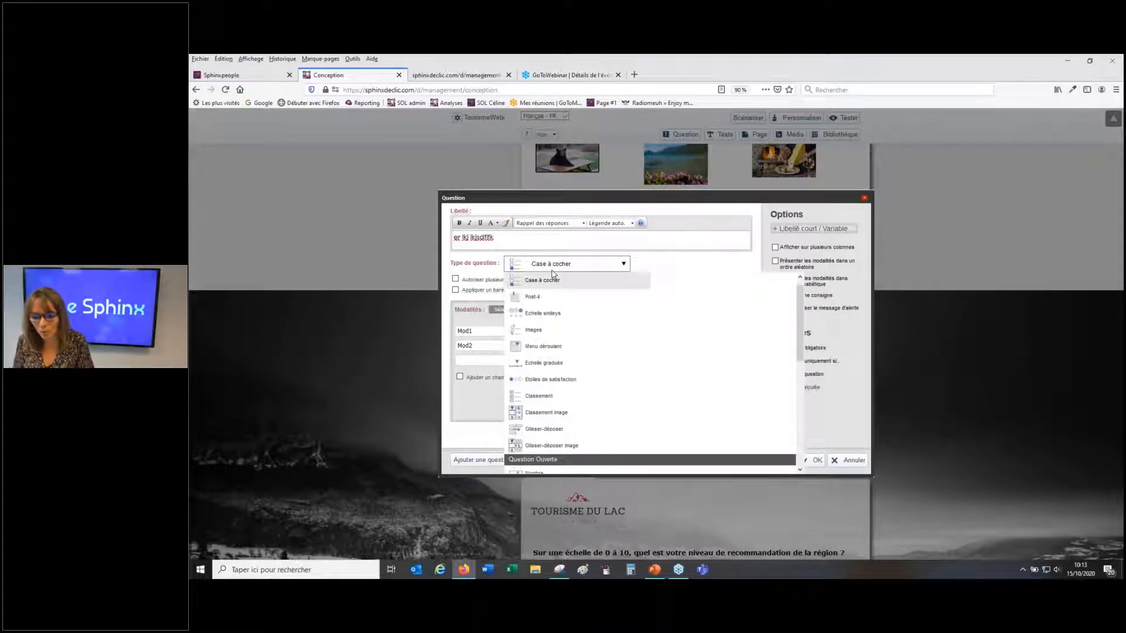
left_click(529, 297)
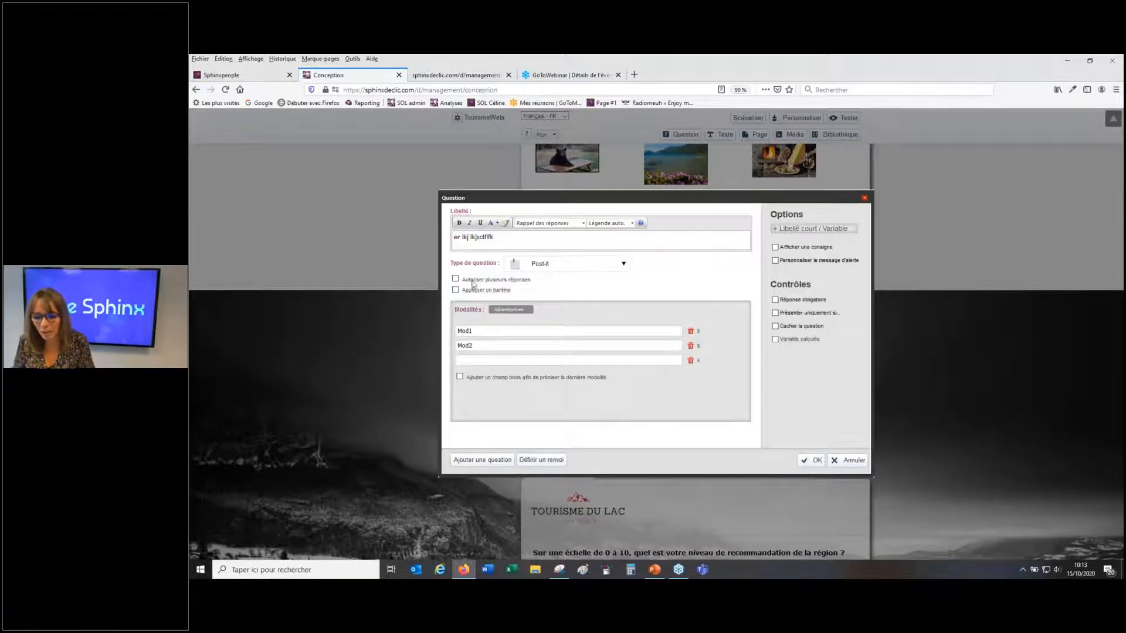
left_click(455, 279)
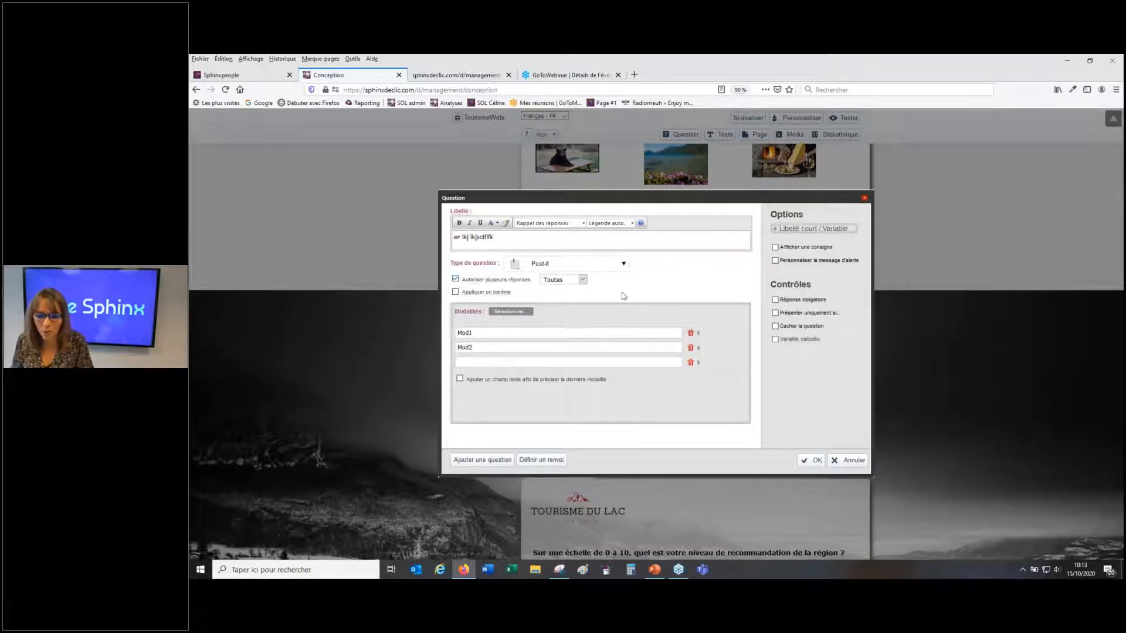
left_click(570, 282)
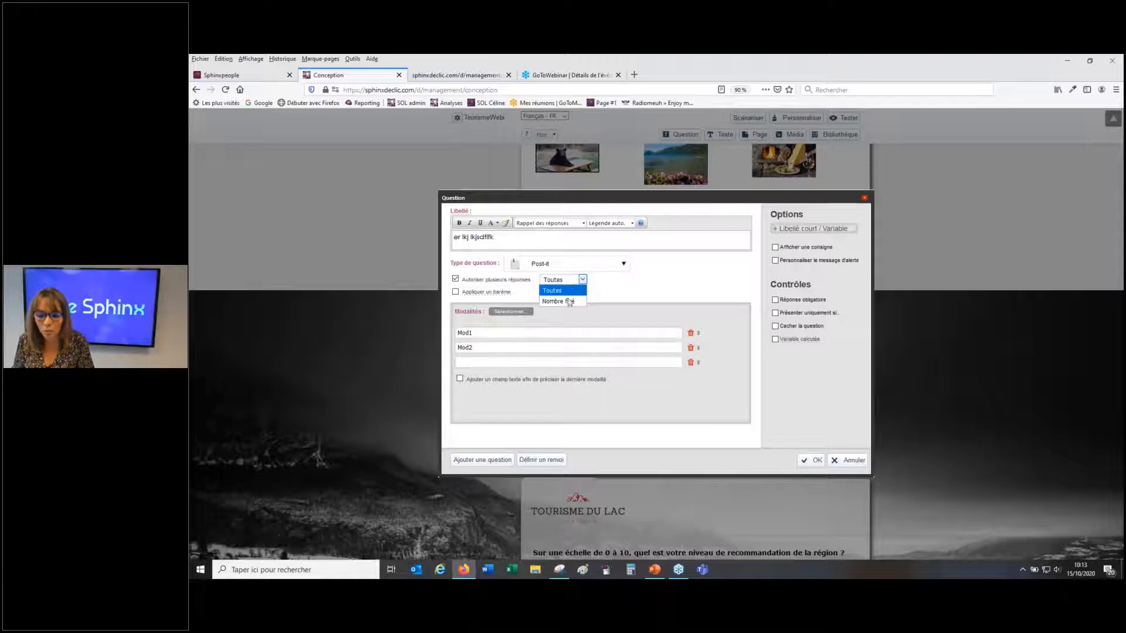
left_click(602, 295)
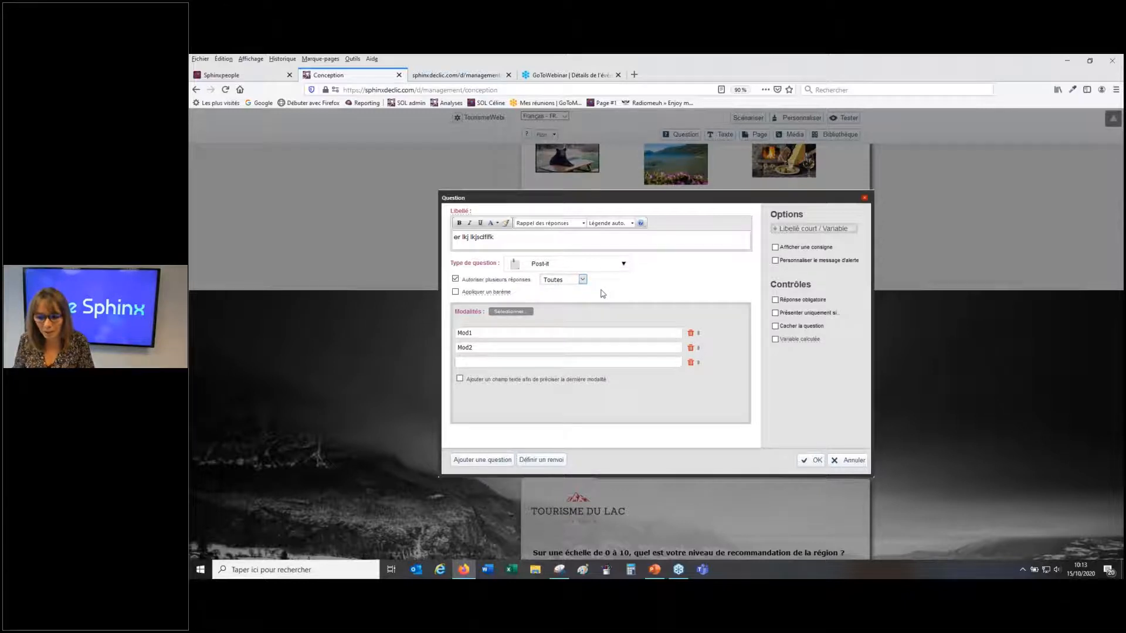
Enter the answers ipoi, oipoi, k^p and uoiu with a text field specifying the last one, and cancel the new question
left_click(545, 332)
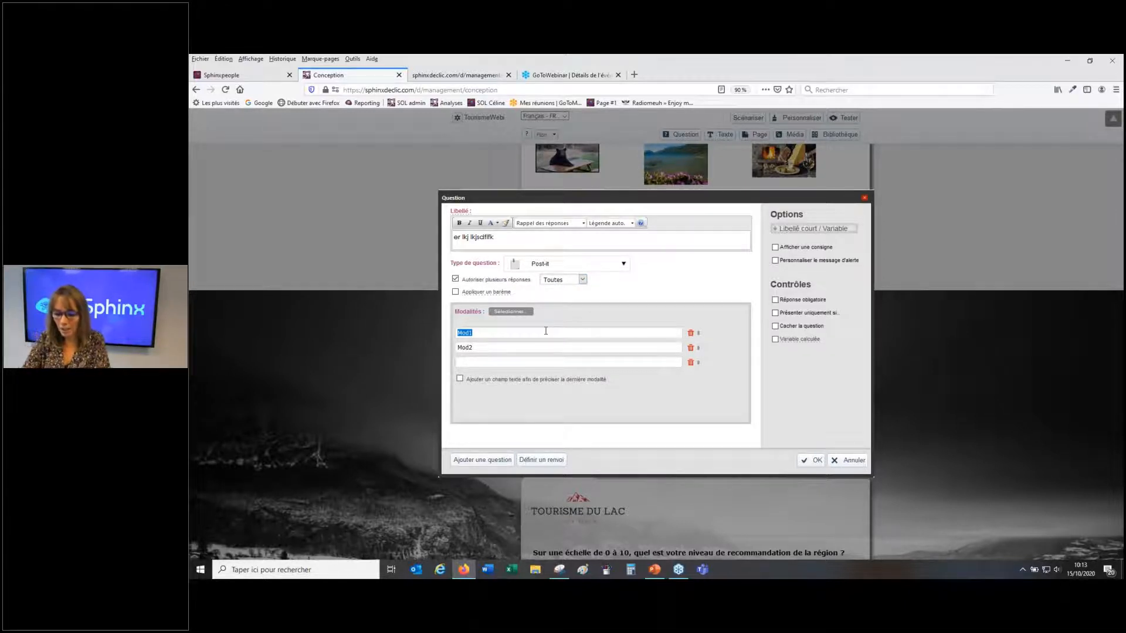
type("ipoi")
key("Tab")
type("oipoi")
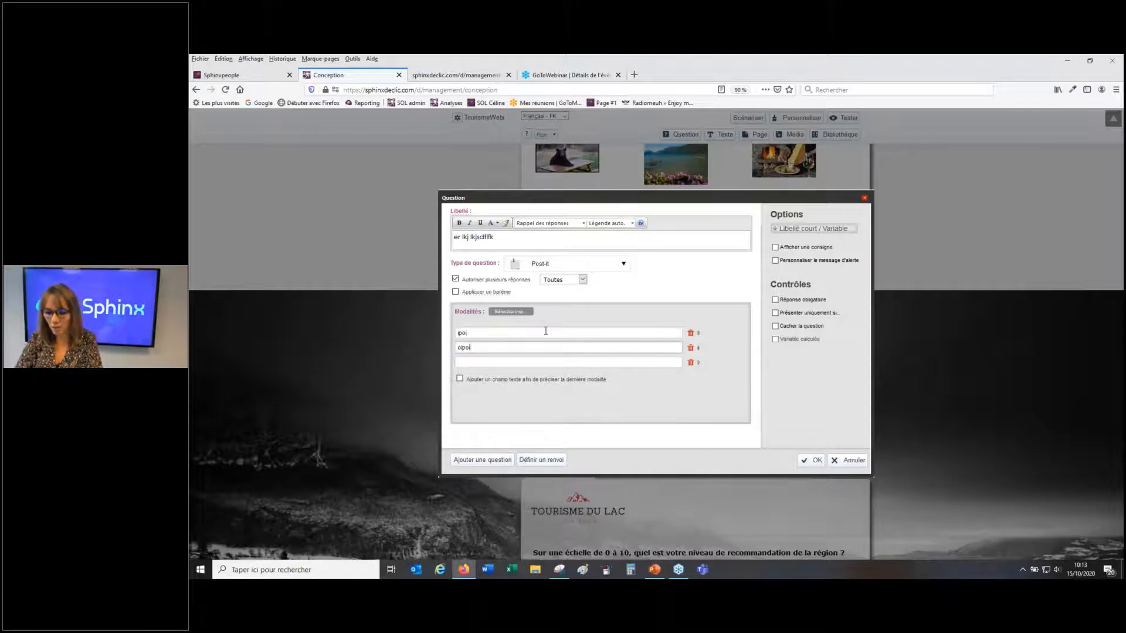
key("Tab")
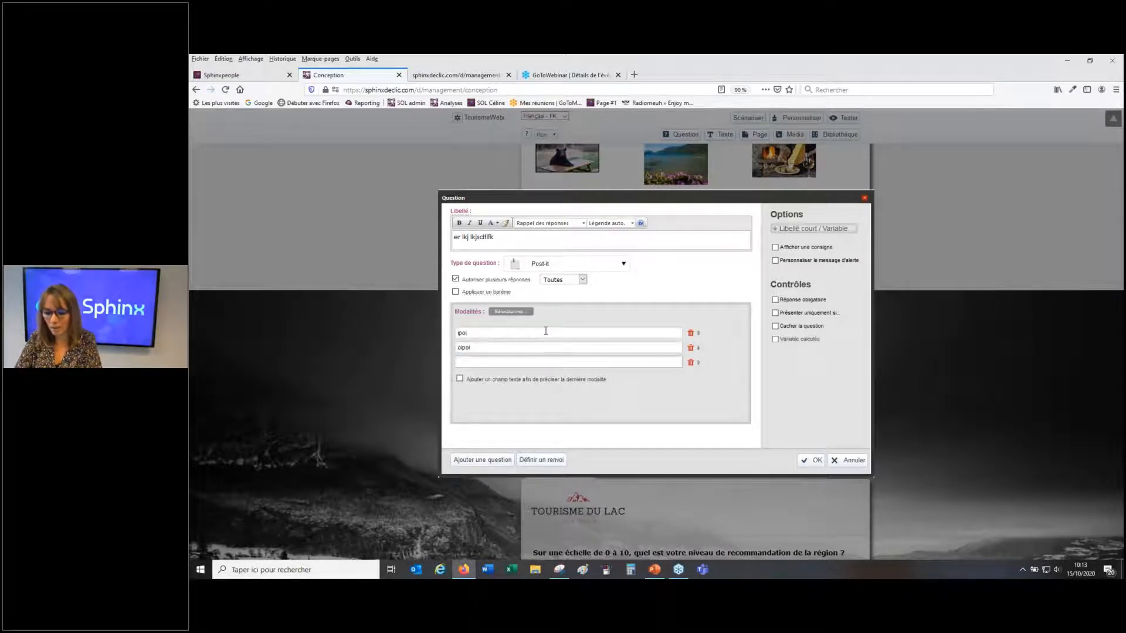
type("k^p")
key("Tab")
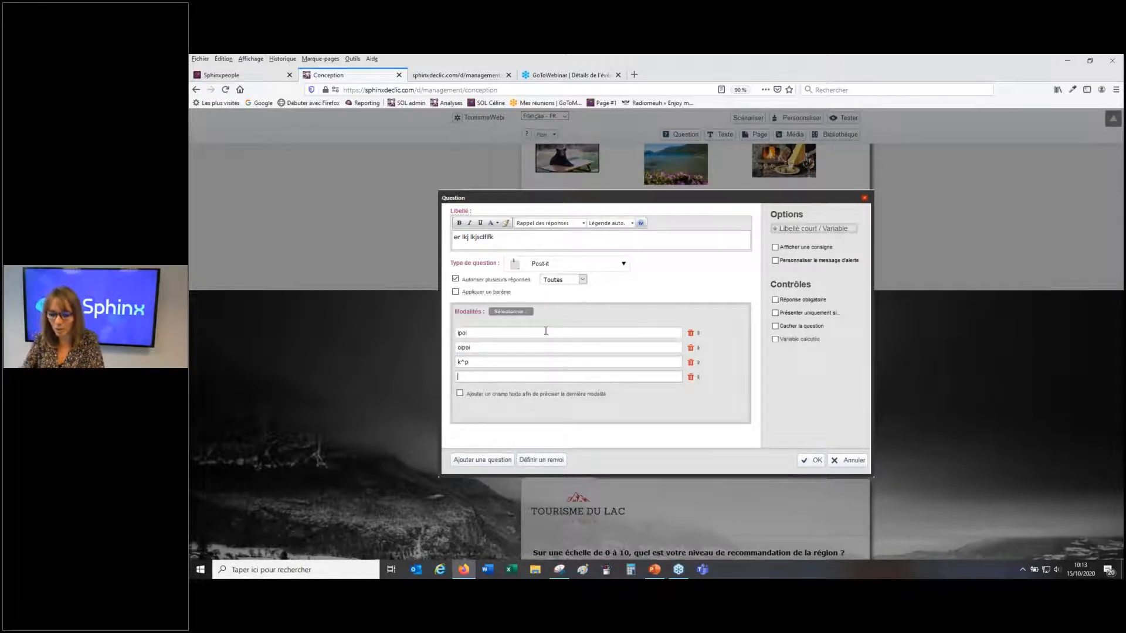
type("uoiu")
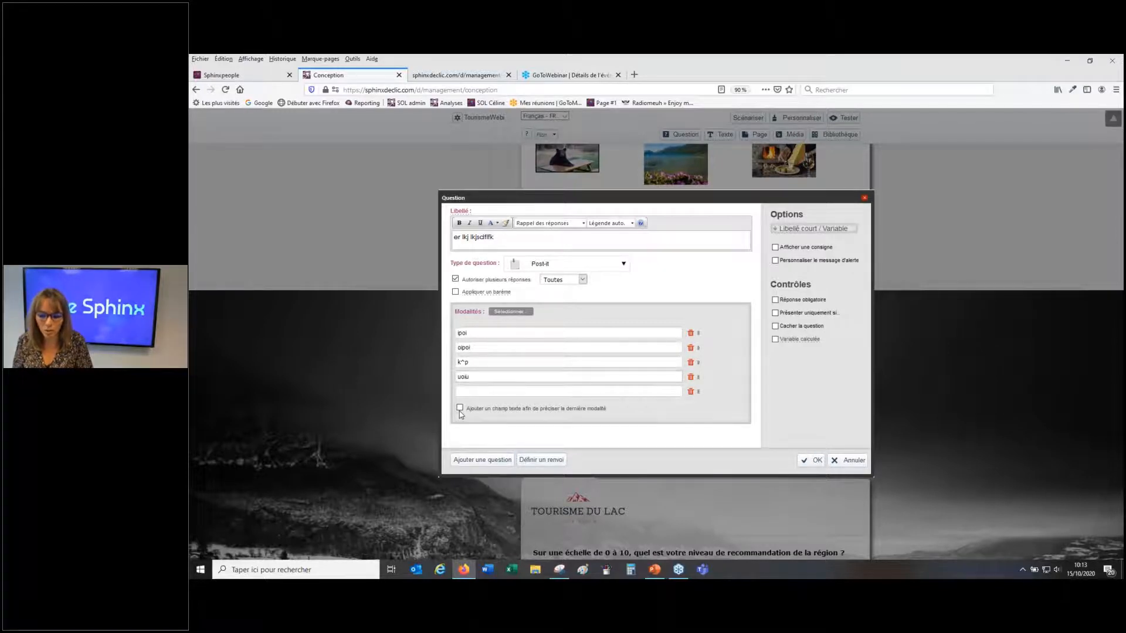
left_click(460, 408)
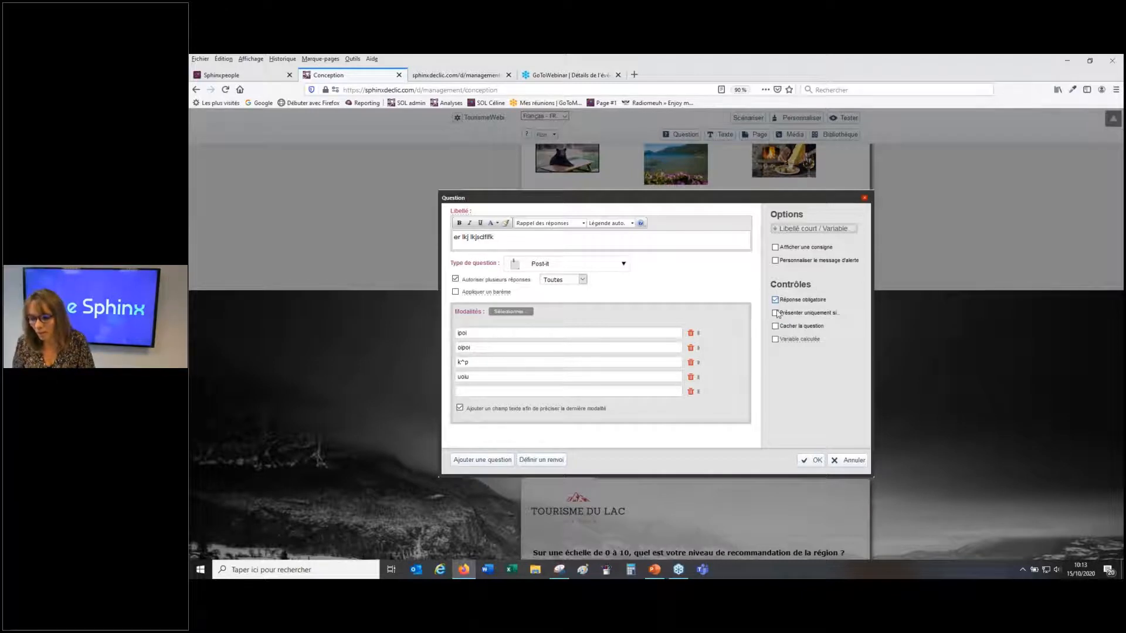
left_click(842, 461)
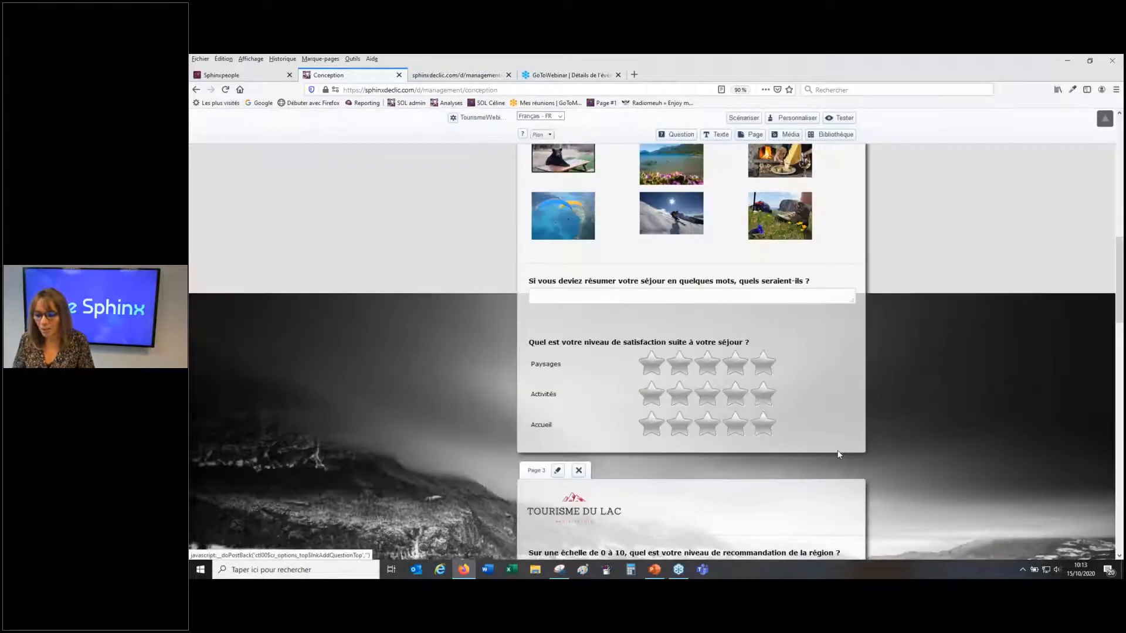
Open the "Pour vous, les vacances idéales c'est ..." question on page 3, examine its Classement image settings, and cancel
scroll(803, 338, "up", 3)
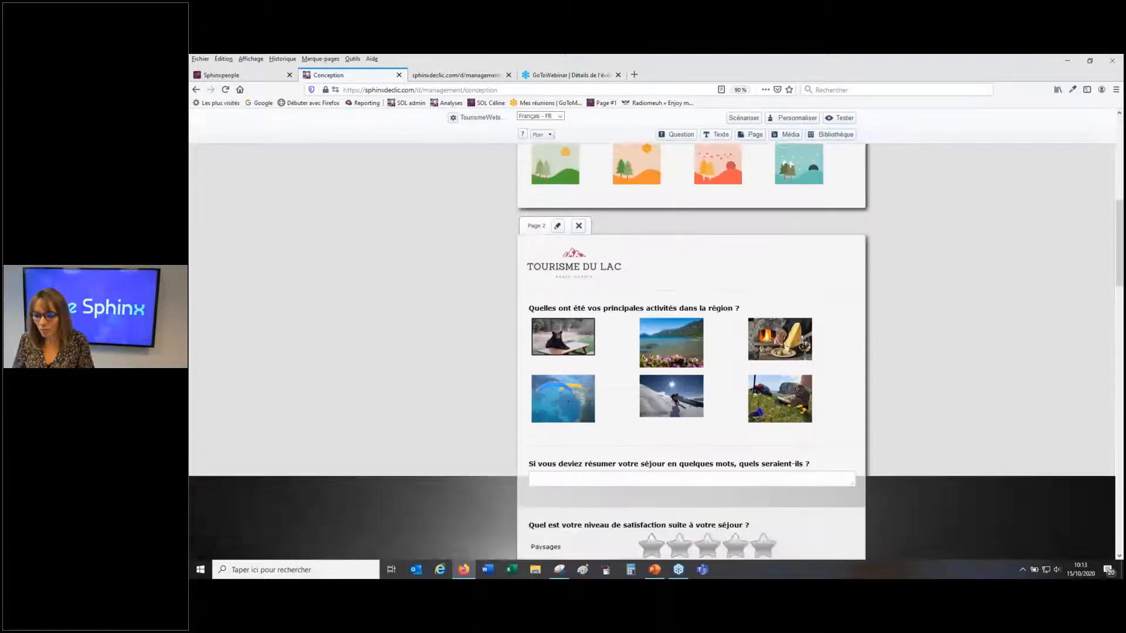
scroll(804, 338, "down", 10)
scroll(770, 404, "down", 4)
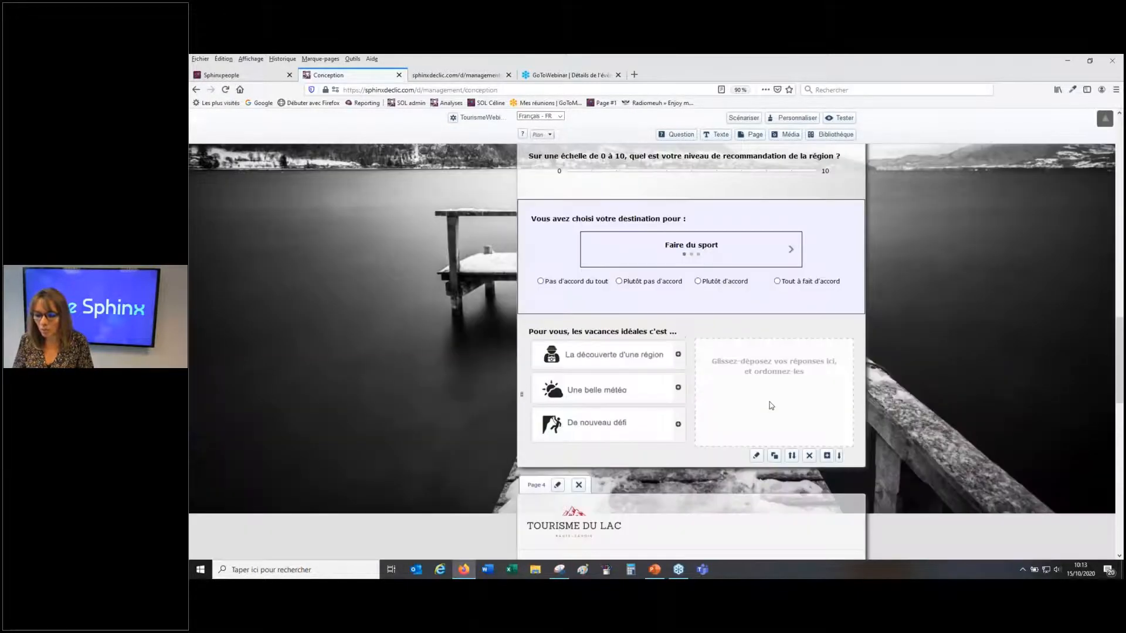
double_click(770, 404)
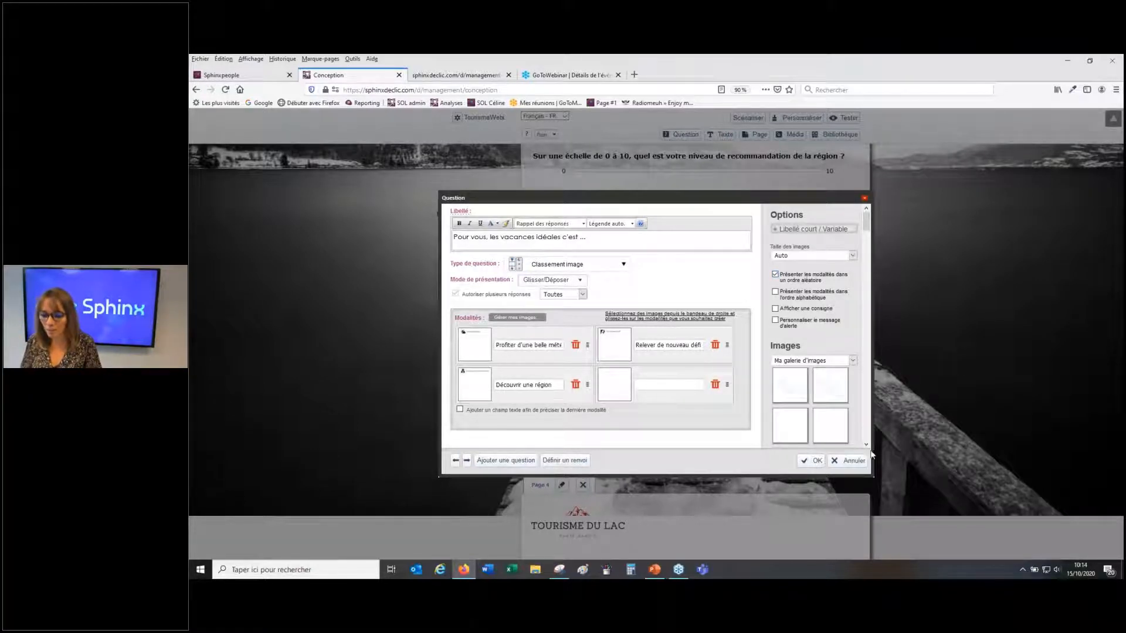
left_click(854, 460)
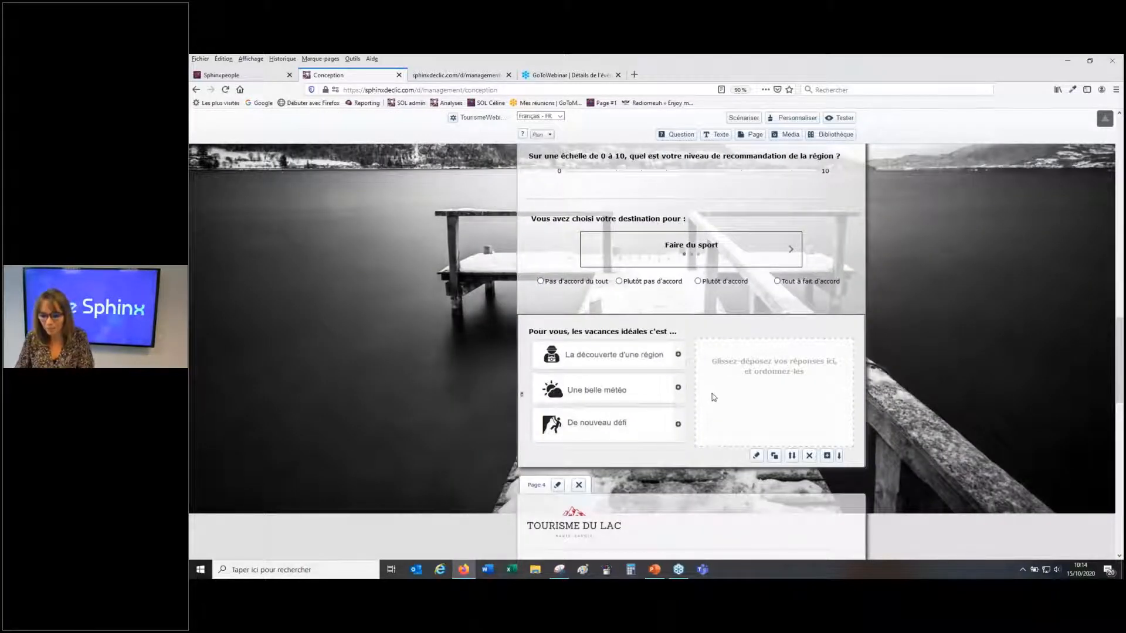
Review the page 4 questions on accommodation, budget and respondent profile, and return to the start of the questionnaire
scroll(713, 397, "down", 2)
scroll(713, 397, "down", 3)
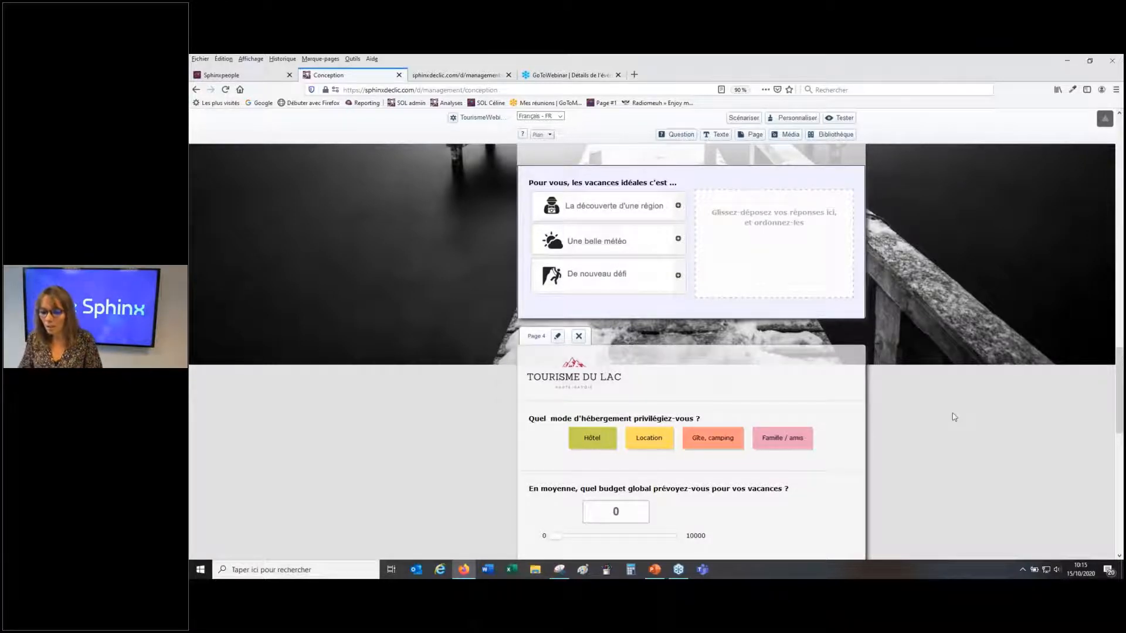
scroll(954, 417, "down", 4)
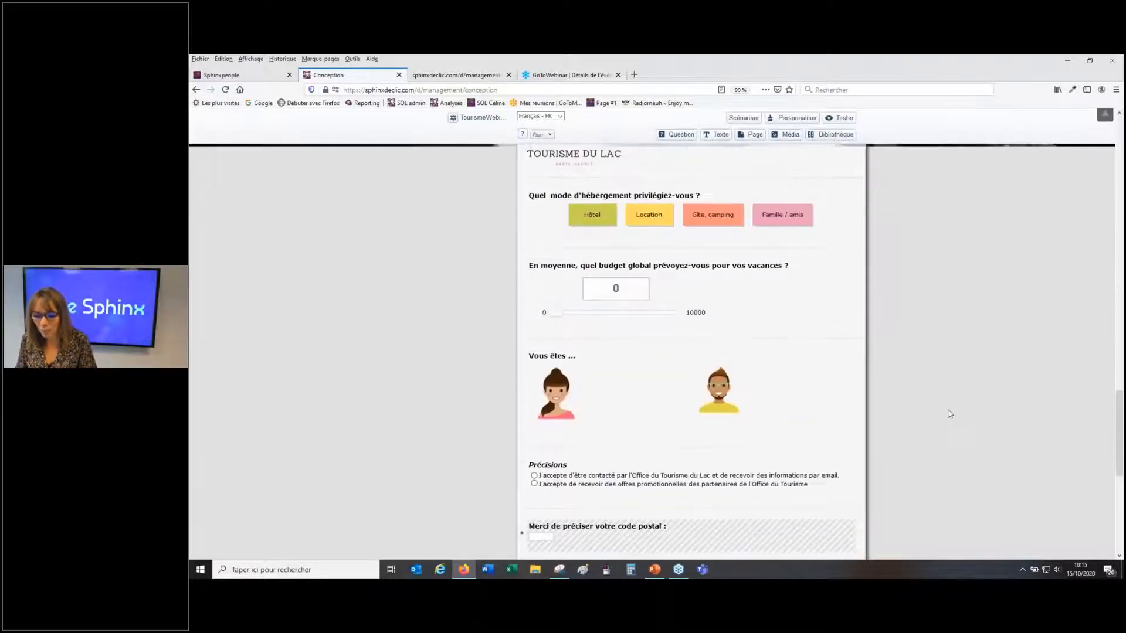
scroll(949, 414, "up", 10)
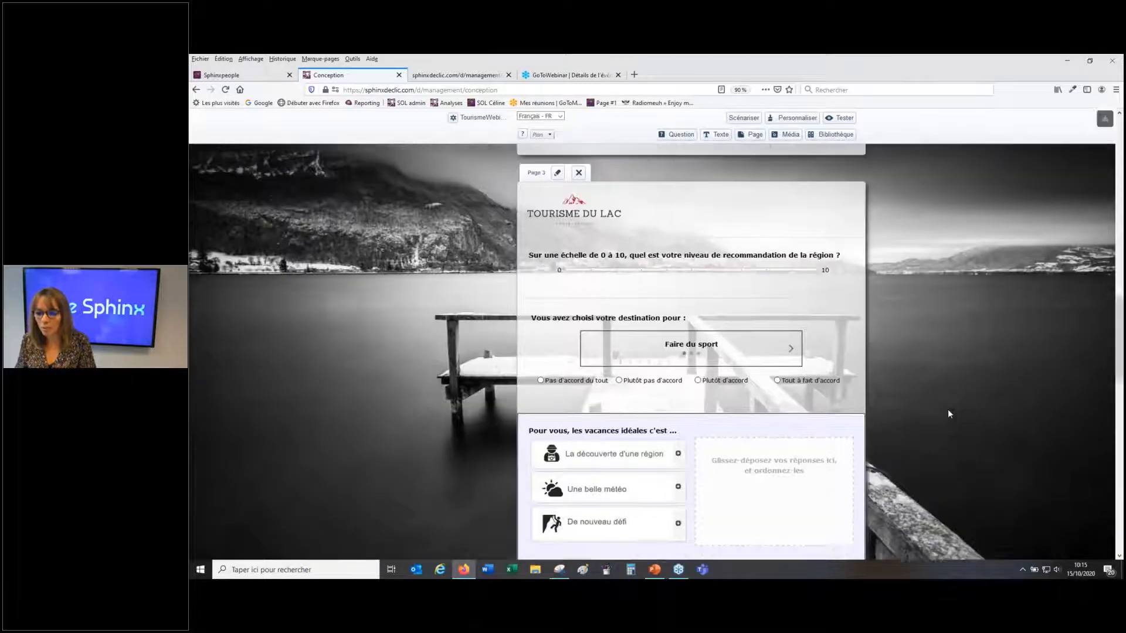
scroll(945, 408, "up", 5)
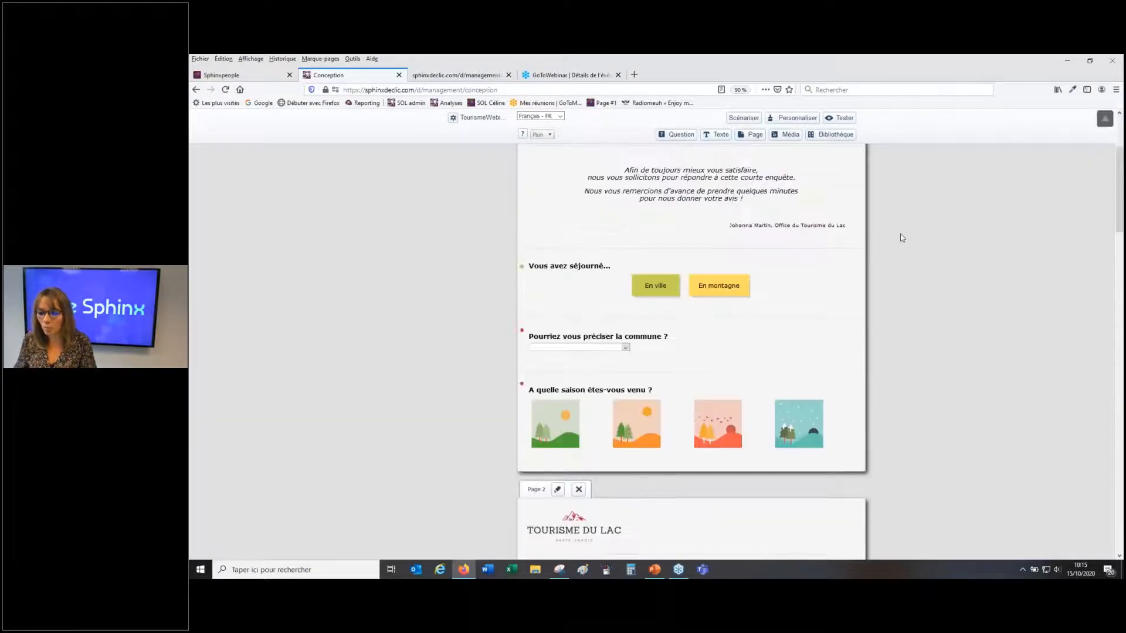
scroll(902, 237, "up", 3)
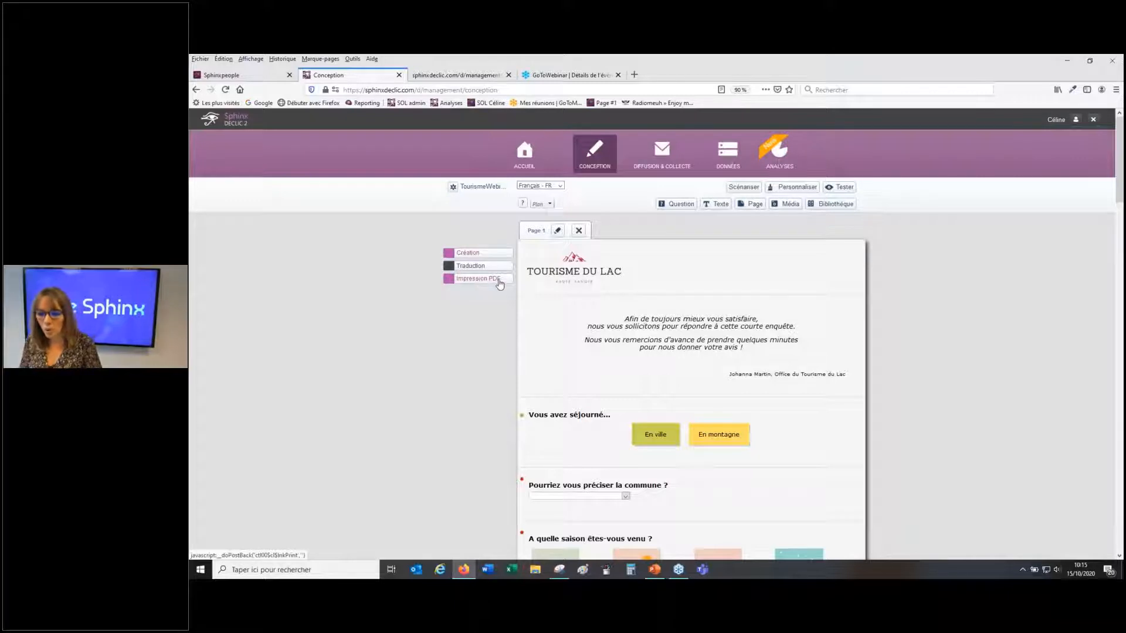
Open the survey's e-mailing distribution and examine the invitation message and its sender, subject and test options
left_click(665, 154)
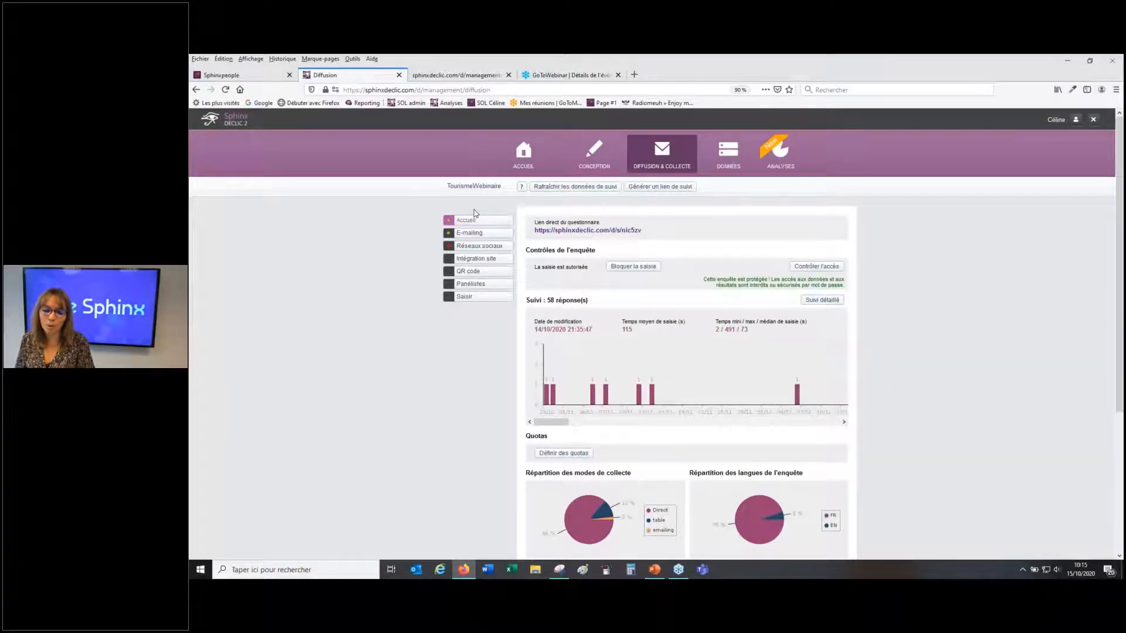
left_click(479, 235)
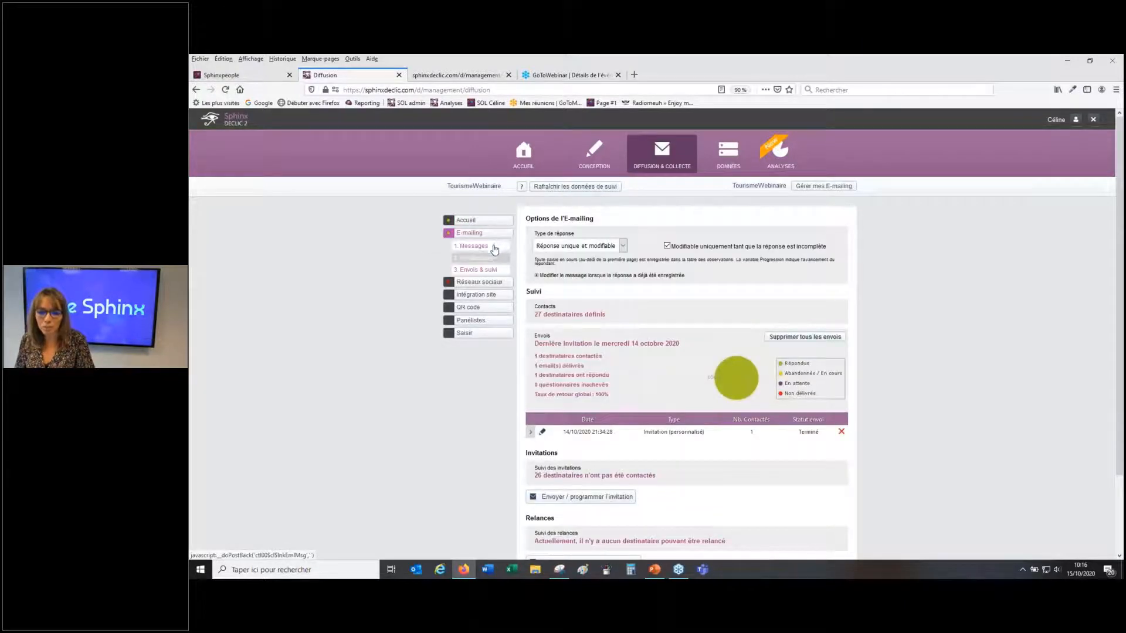
left_click(495, 246)
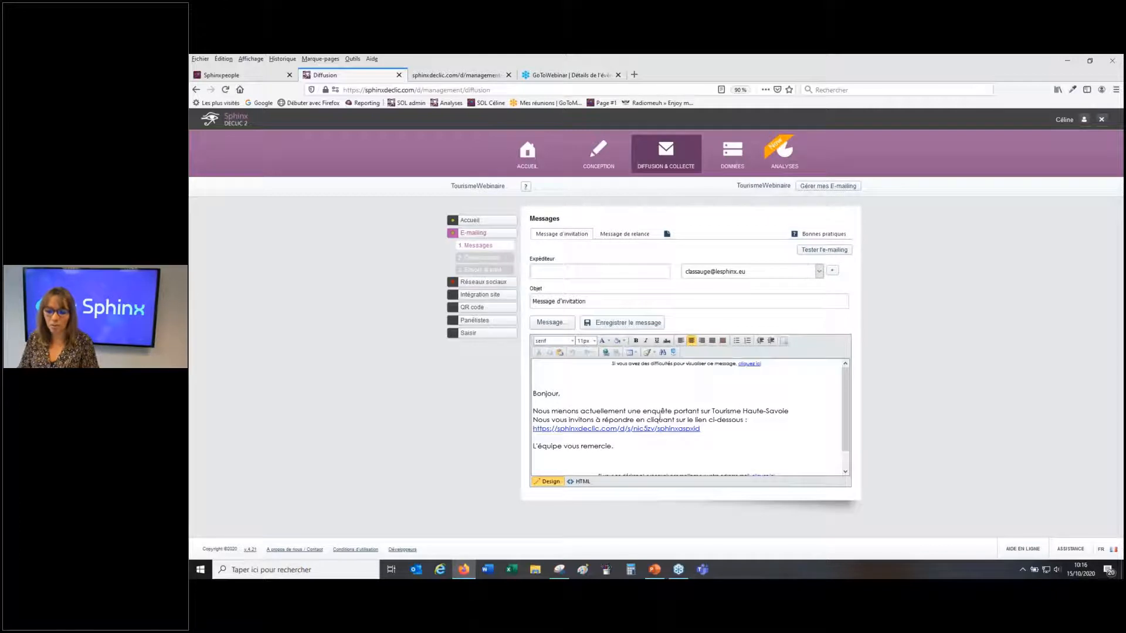
scroll(610, 417, "down", 1)
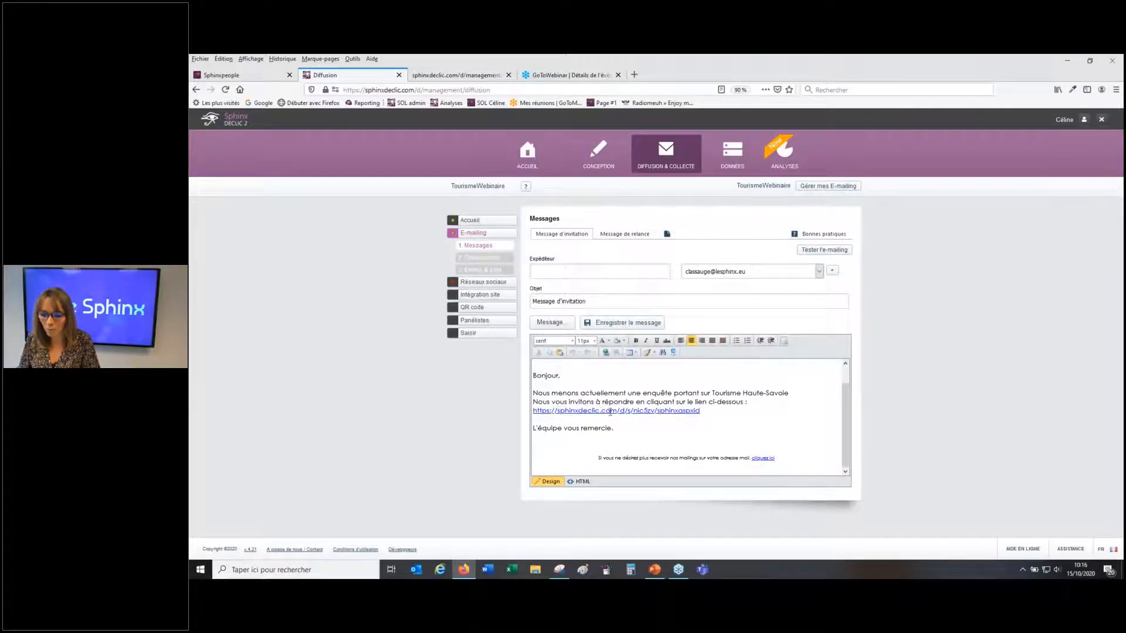
scroll(562, 405, "up", 1)
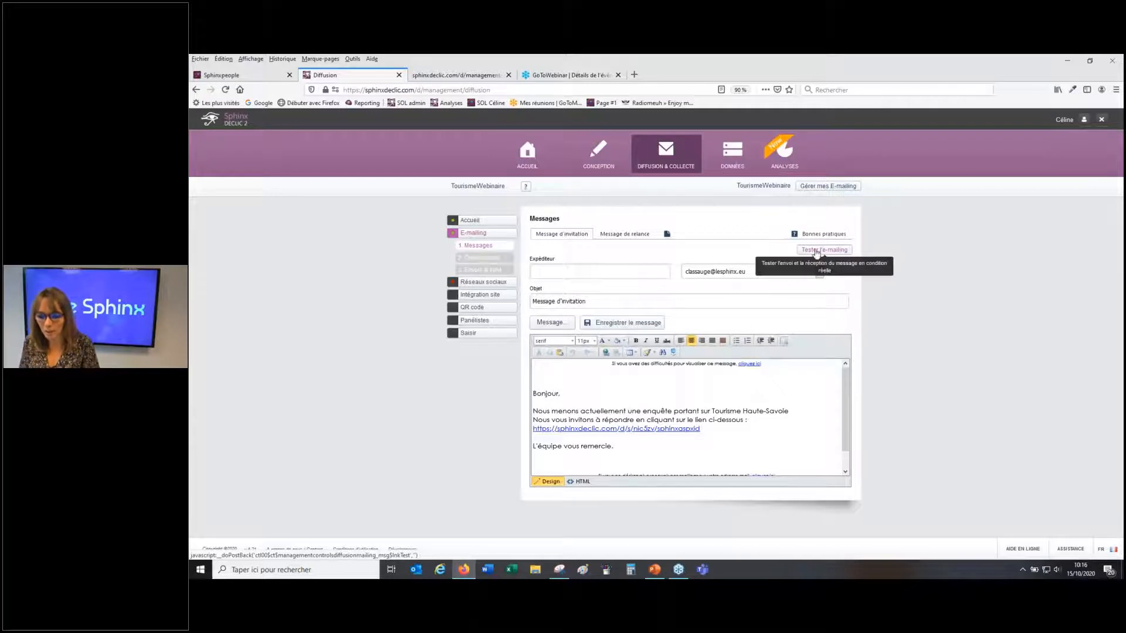
Open the e-mailing recipient list, examine the import modes for adding recipients, and cancel the assistant
left_click(481, 259)
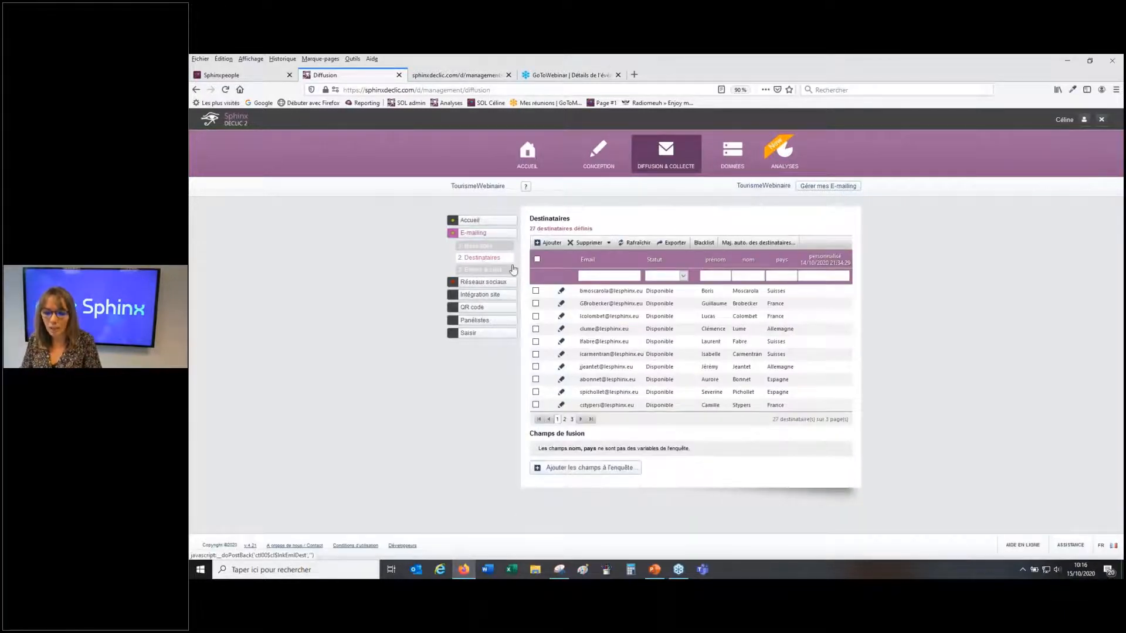
left_click(553, 243)
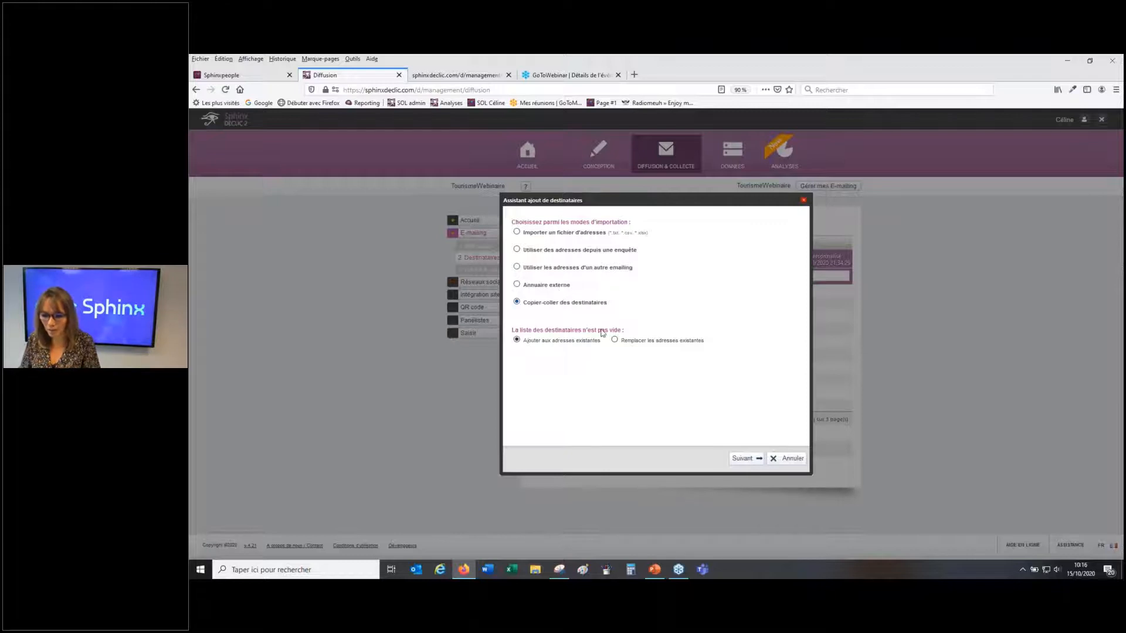
left_click(778, 462)
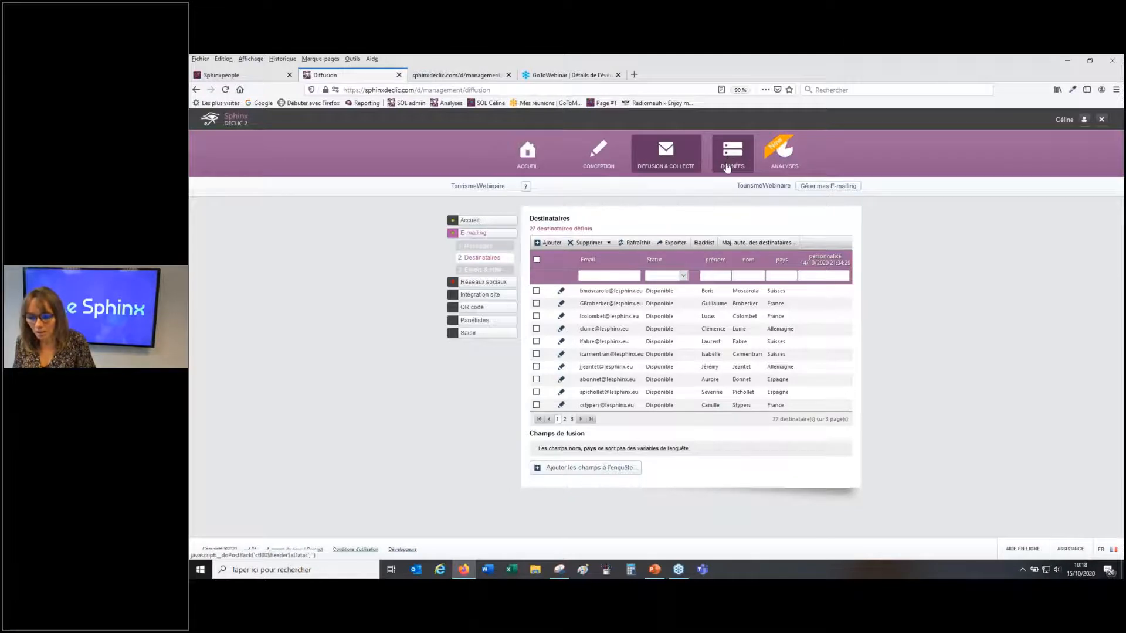
Open the e-mailing sends and tracking page and examine its response options, contacts, send history and invitation and reminder sections
left_click(479, 270)
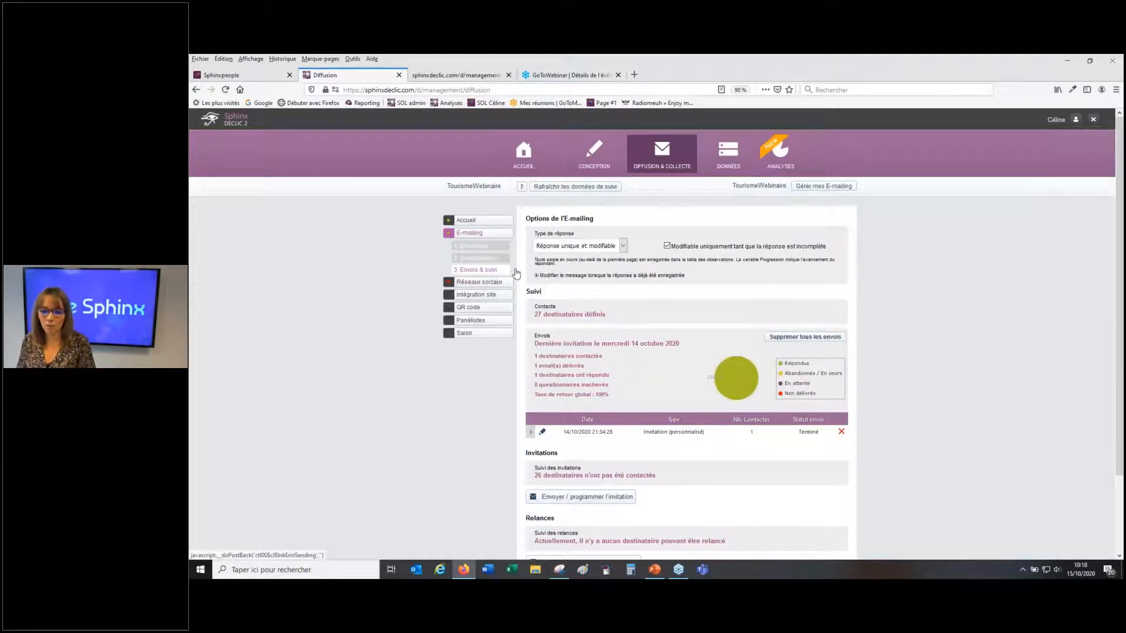
scroll(583, 259, "down", 2)
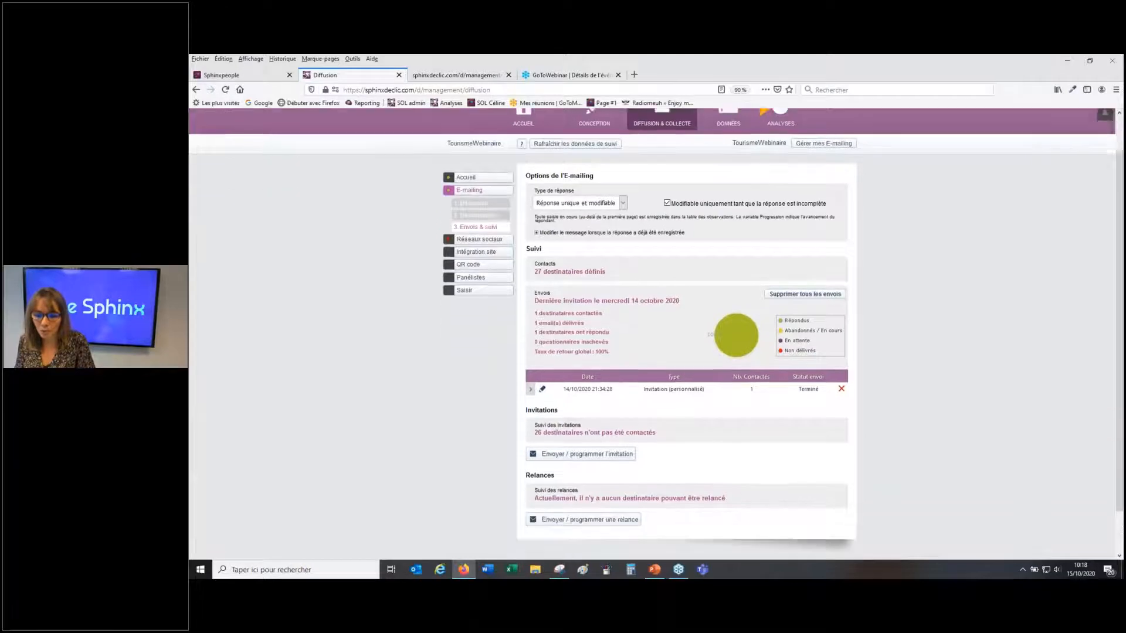
left_click_drag(534, 262, 585, 262)
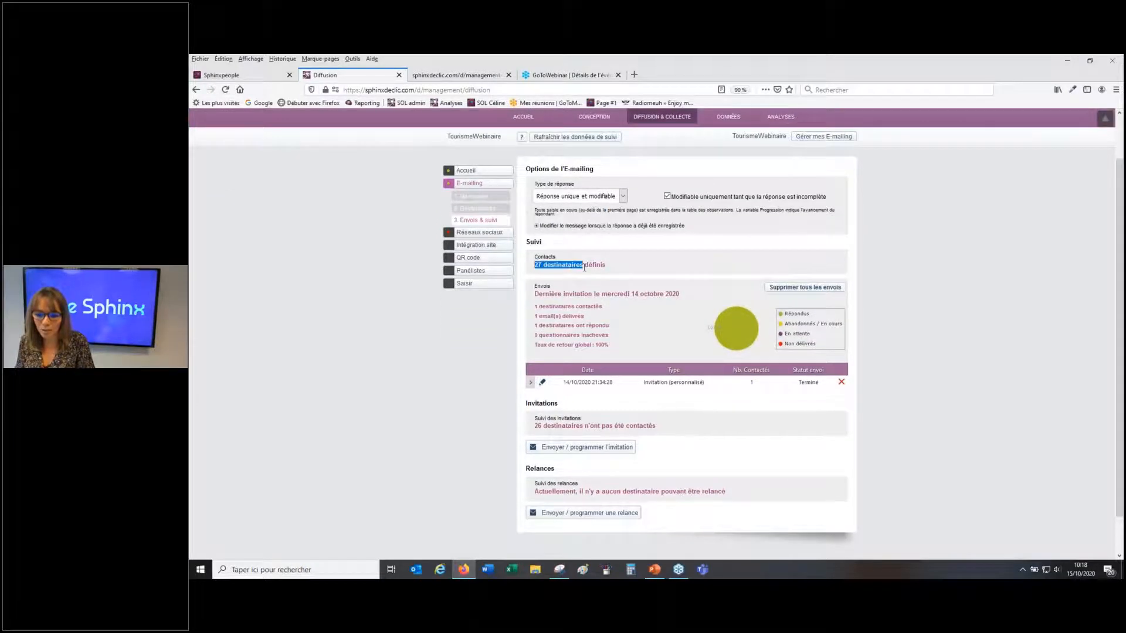
left_click(585, 262)
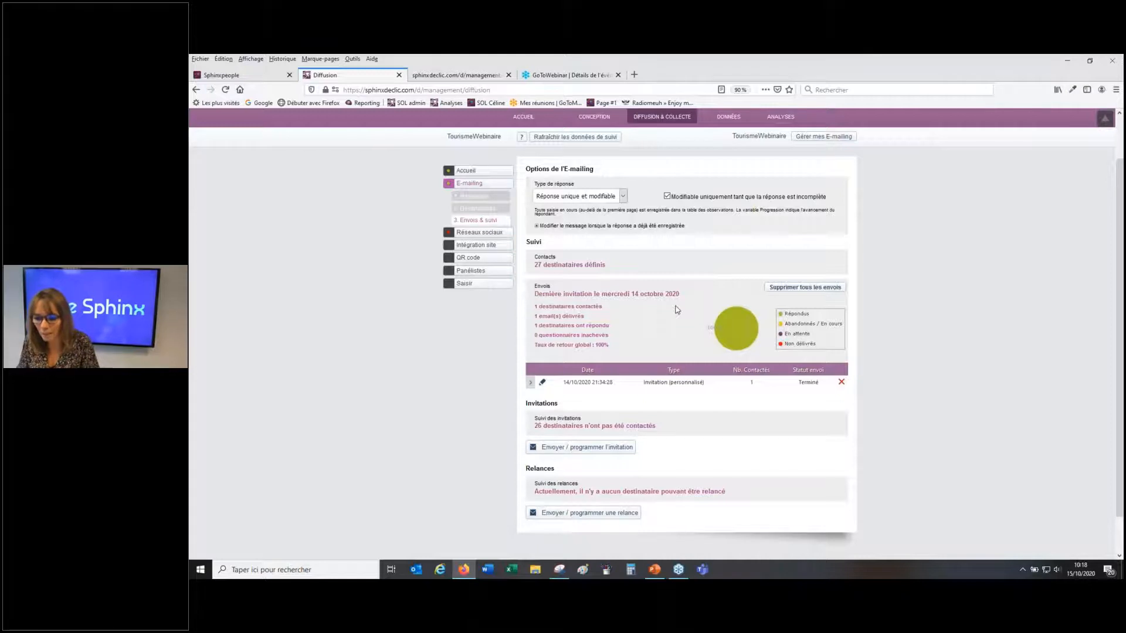
scroll(677, 309, "down", 1)
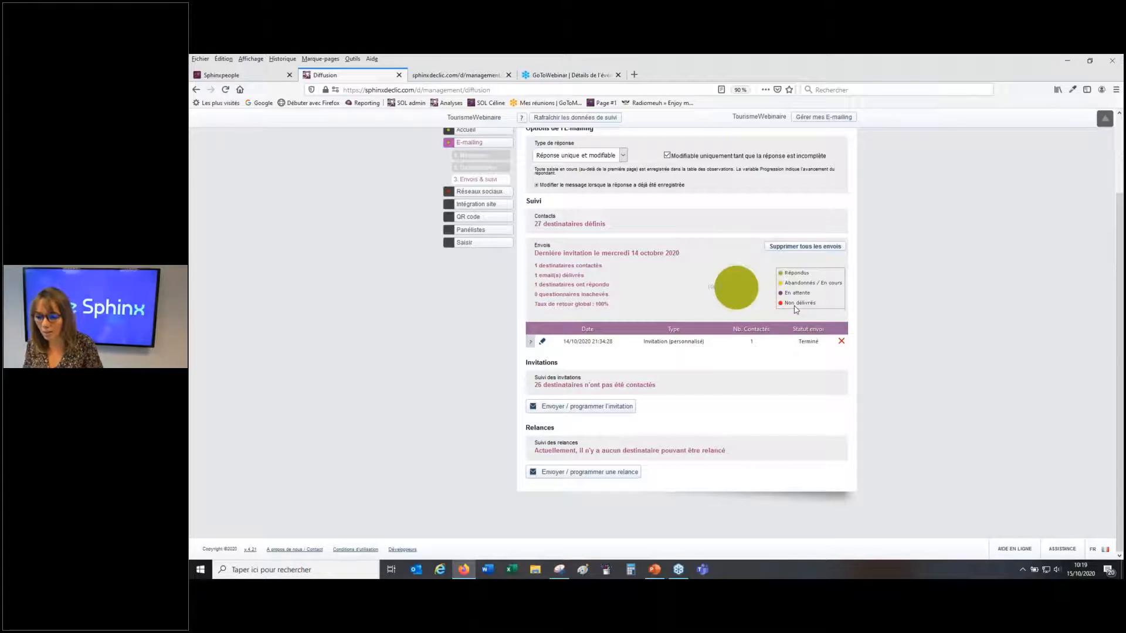
Open the invitation sending assistant, try deferring the send to 17/10/2020, return to immediate sending, and cancel
left_click(555, 409)
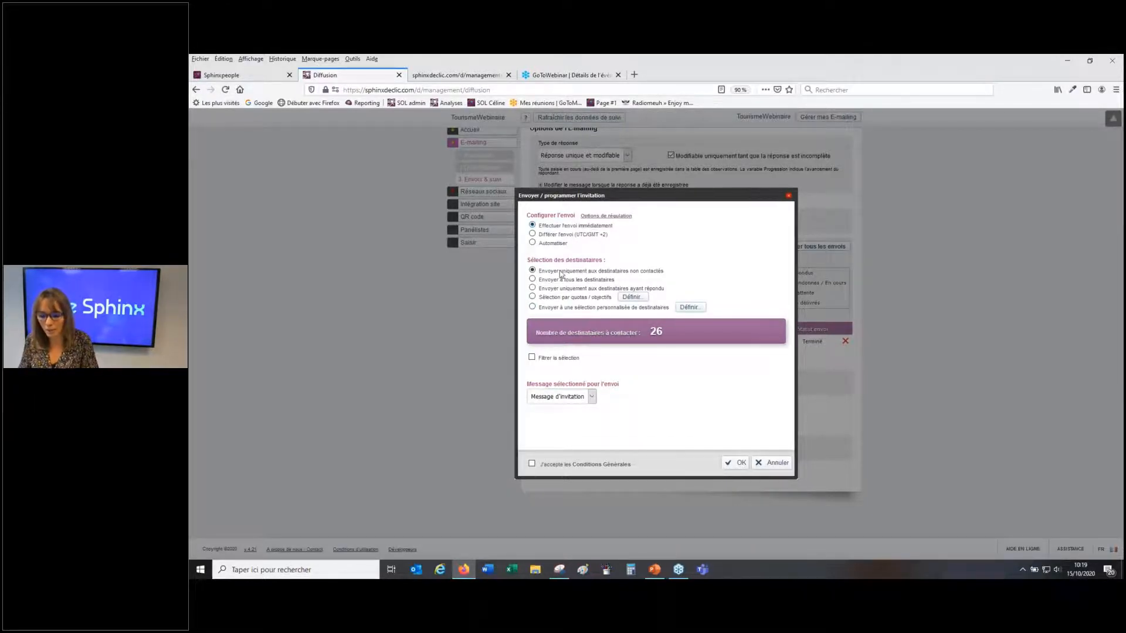
left_click(578, 237)
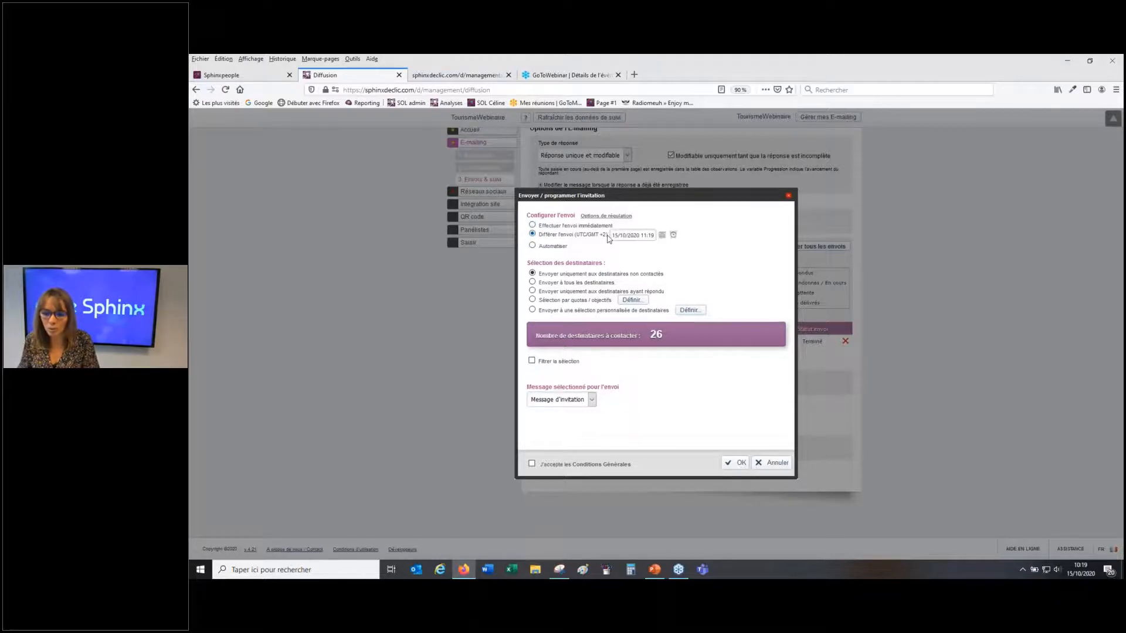
left_click(661, 236)
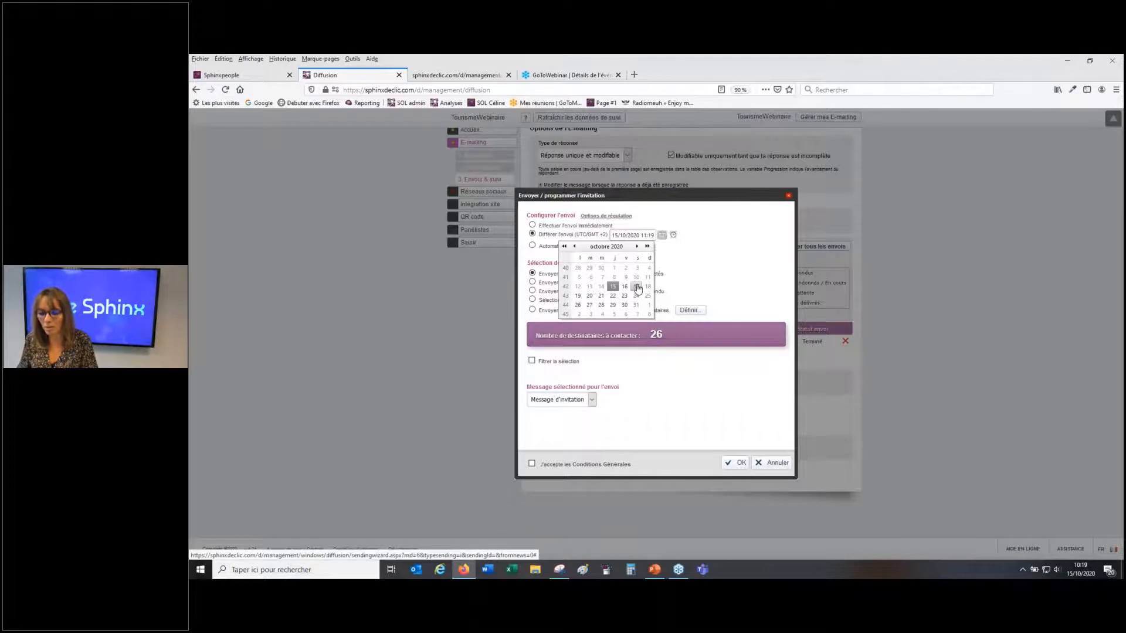
left_click(637, 287)
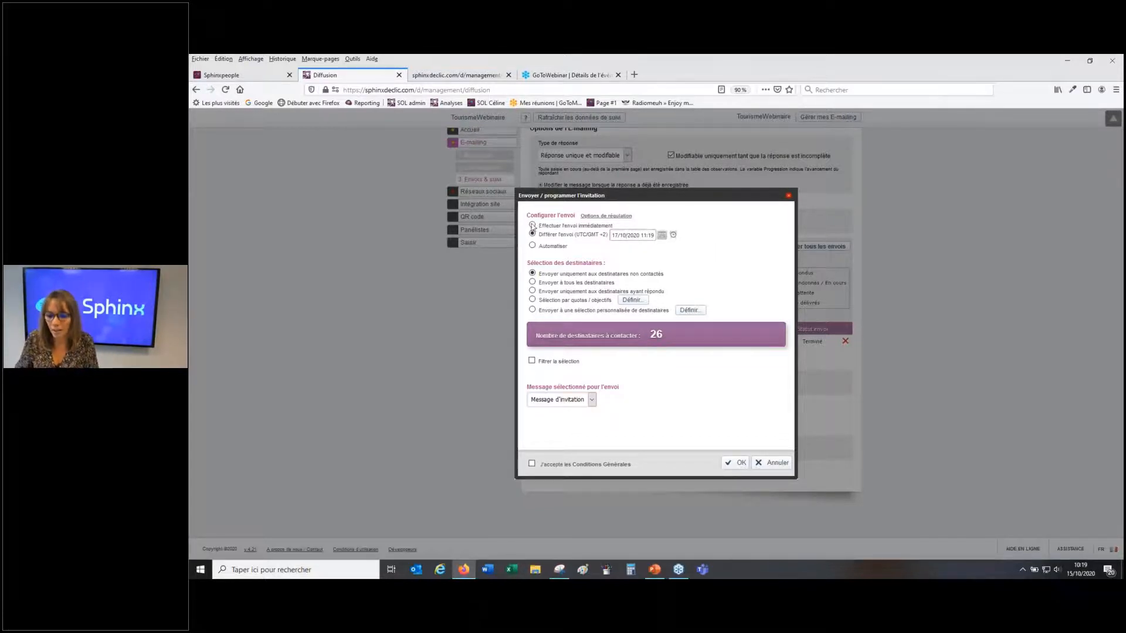
left_click(532, 227)
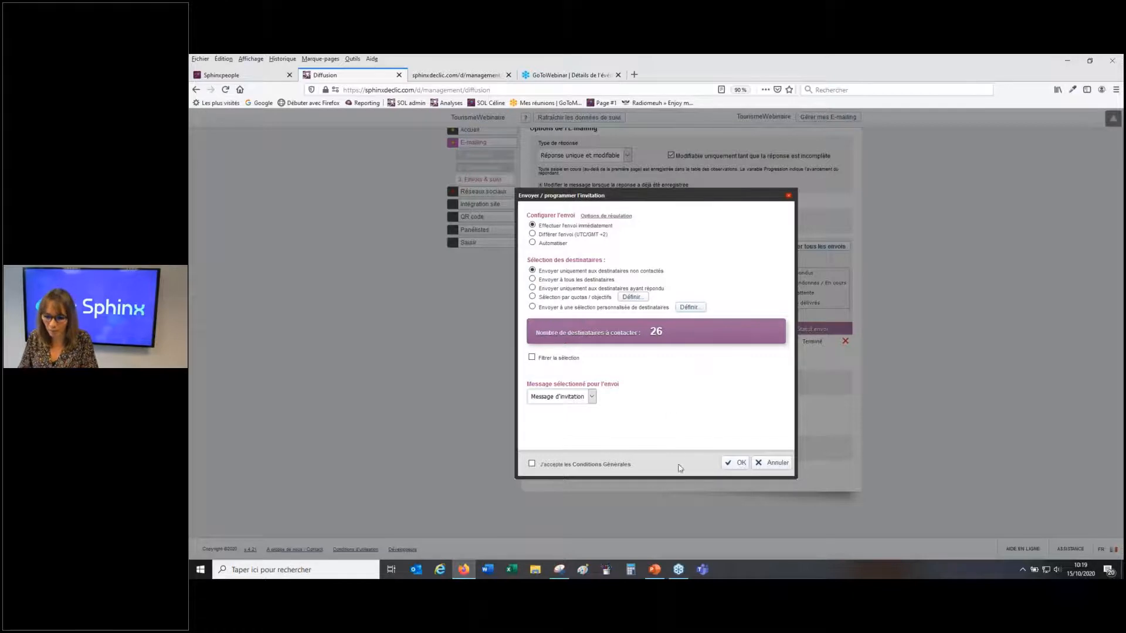
left_click(773, 468)
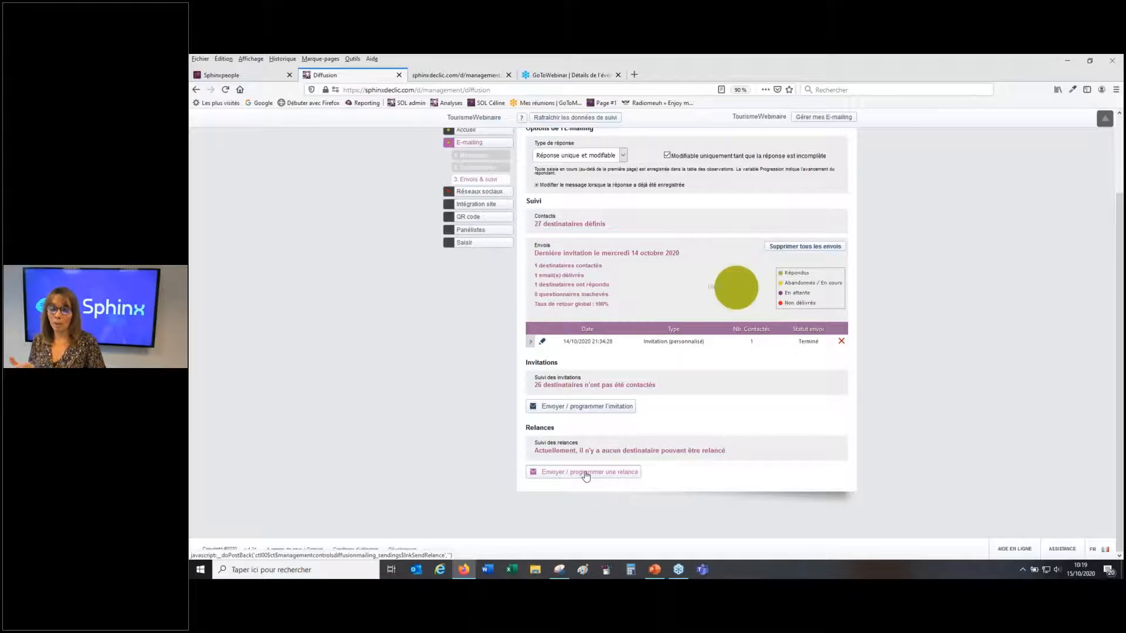
Return to the distribution overview and examine the social network, website integration code and QR code distribution modes
scroll(680, 473, "up", 2)
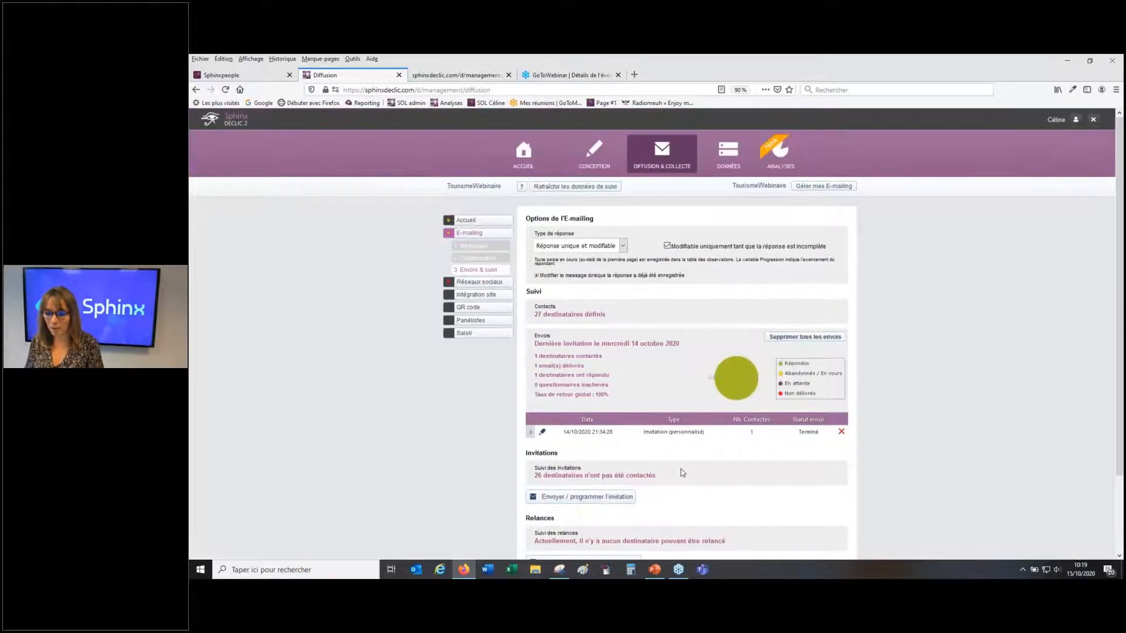
left_click(729, 156)
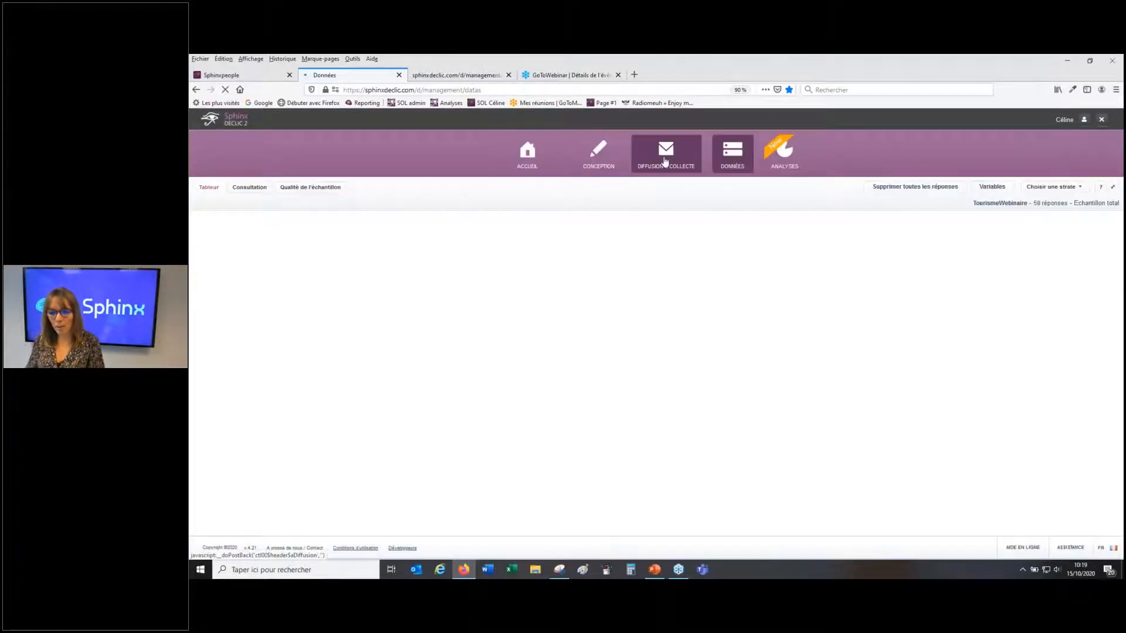
left_click(665, 162)
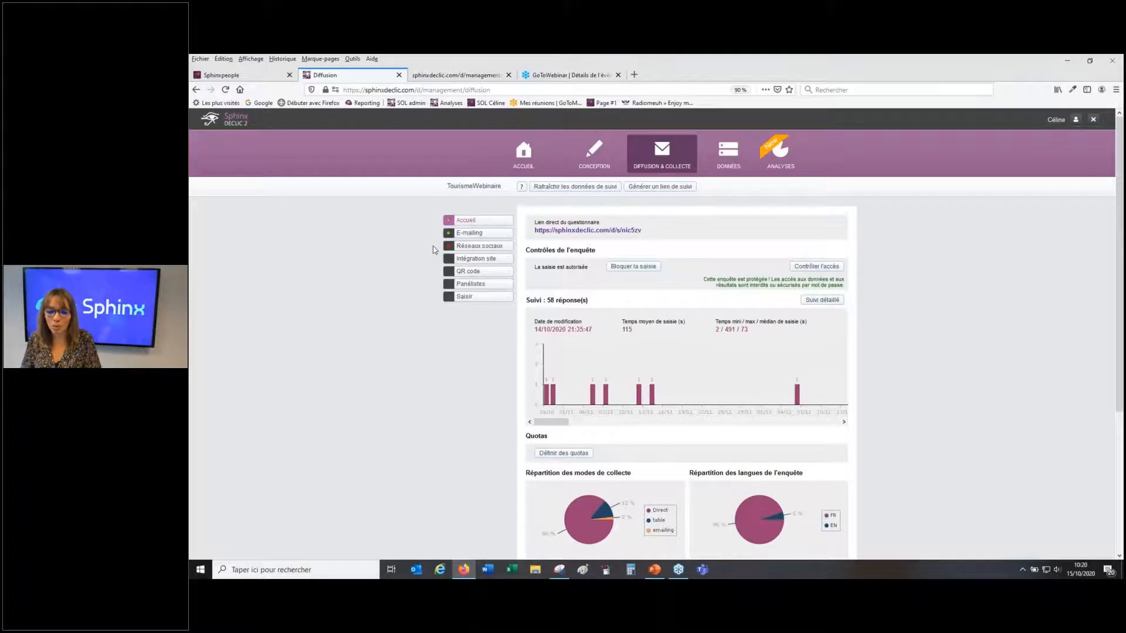
left_click(489, 247)
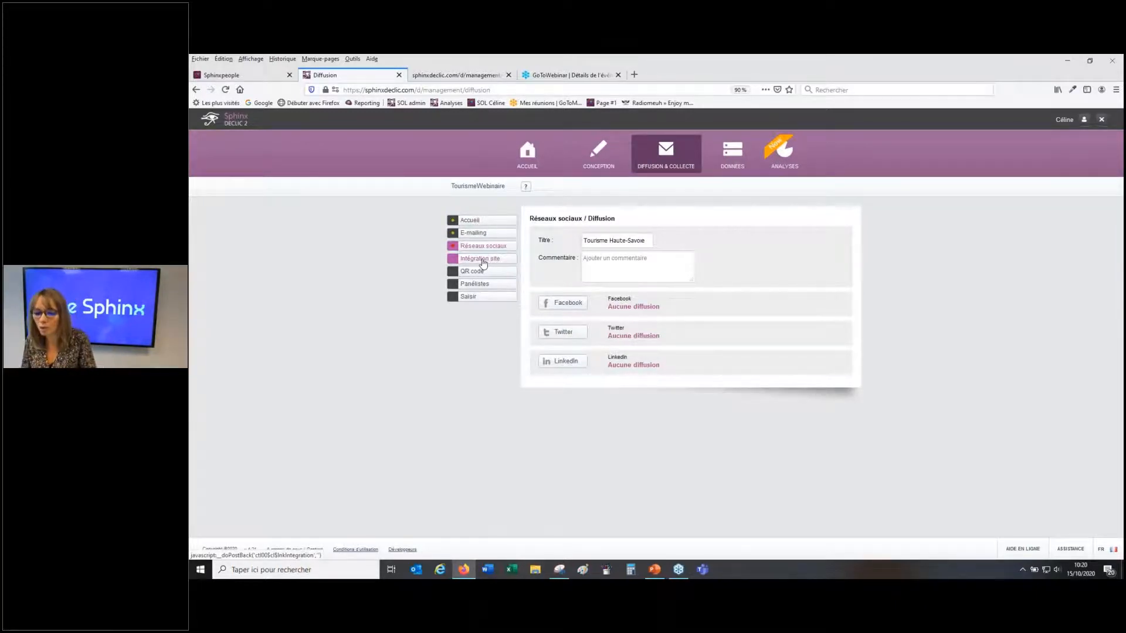
left_click(484, 261)
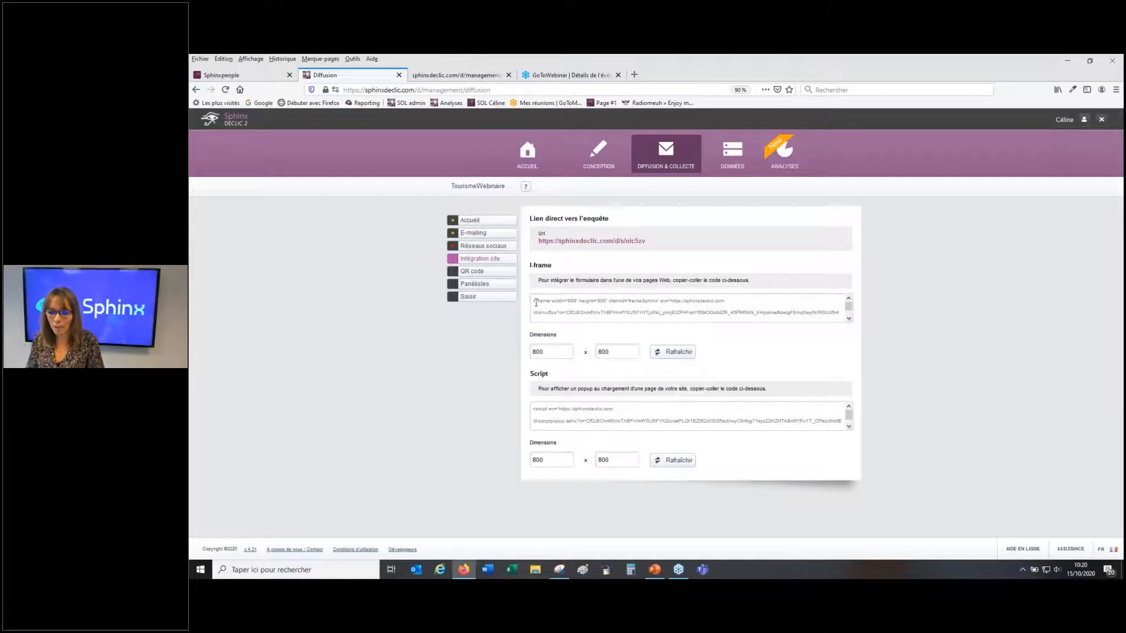
left_click_drag(535, 300, 683, 317)
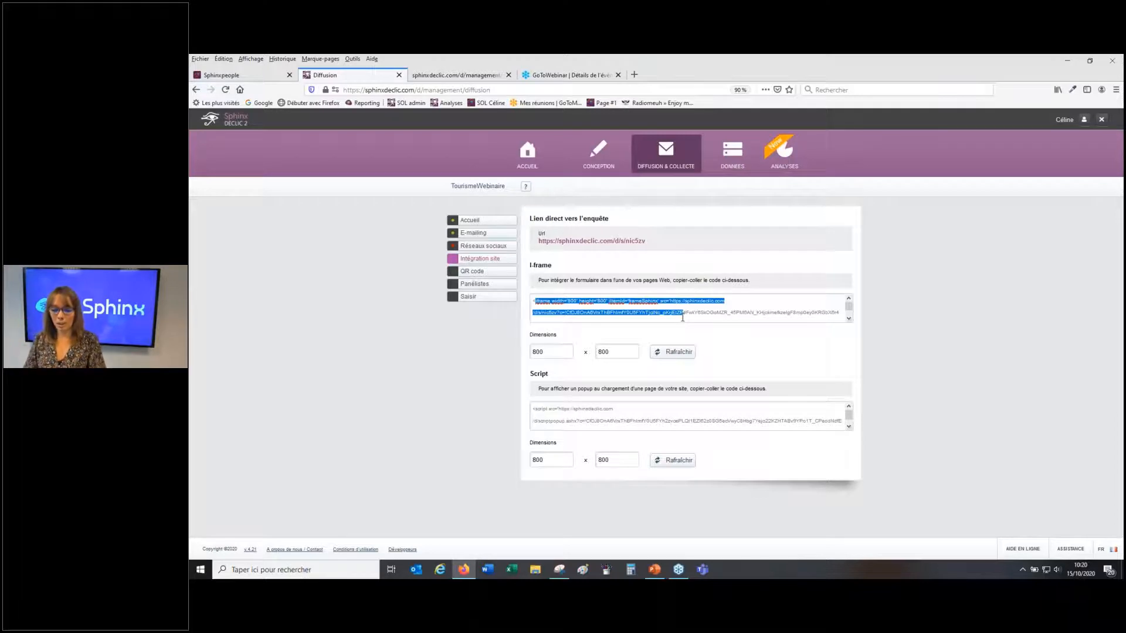
left_click(489, 272)
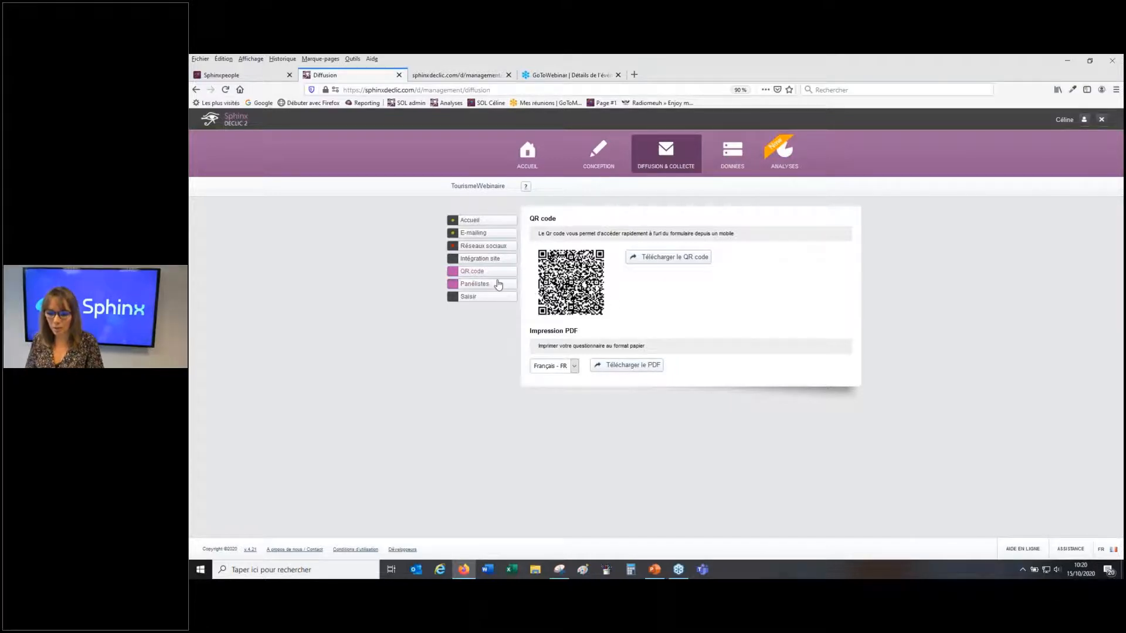
Open the table of collected responses for TourismeWebinaire and examine its list of analysis views
left_click(733, 157)
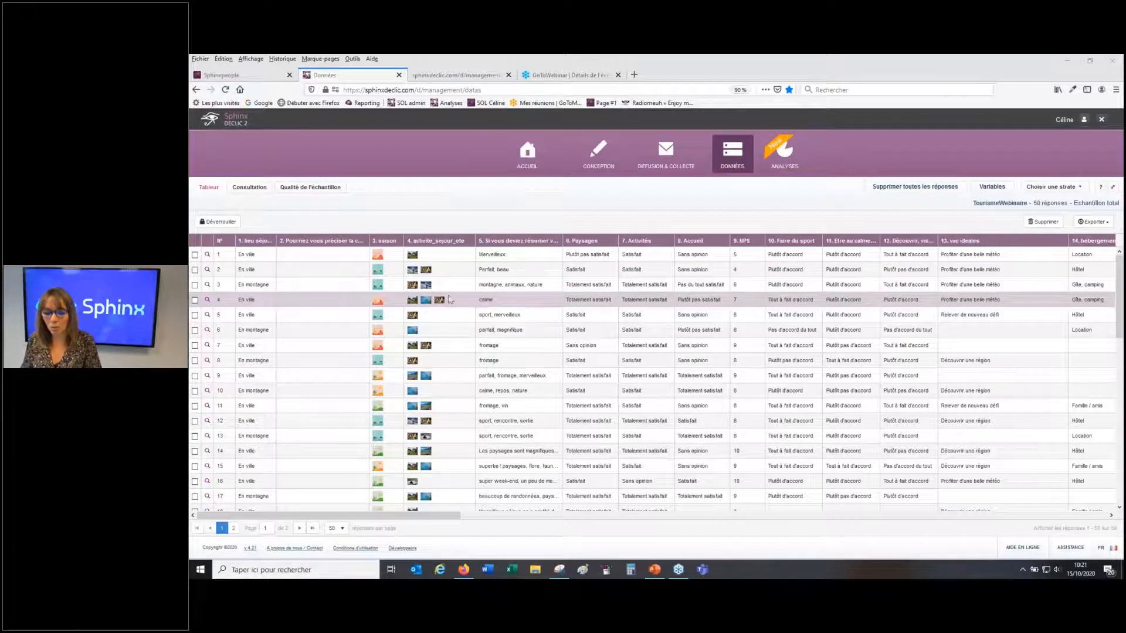
left_click(789, 160)
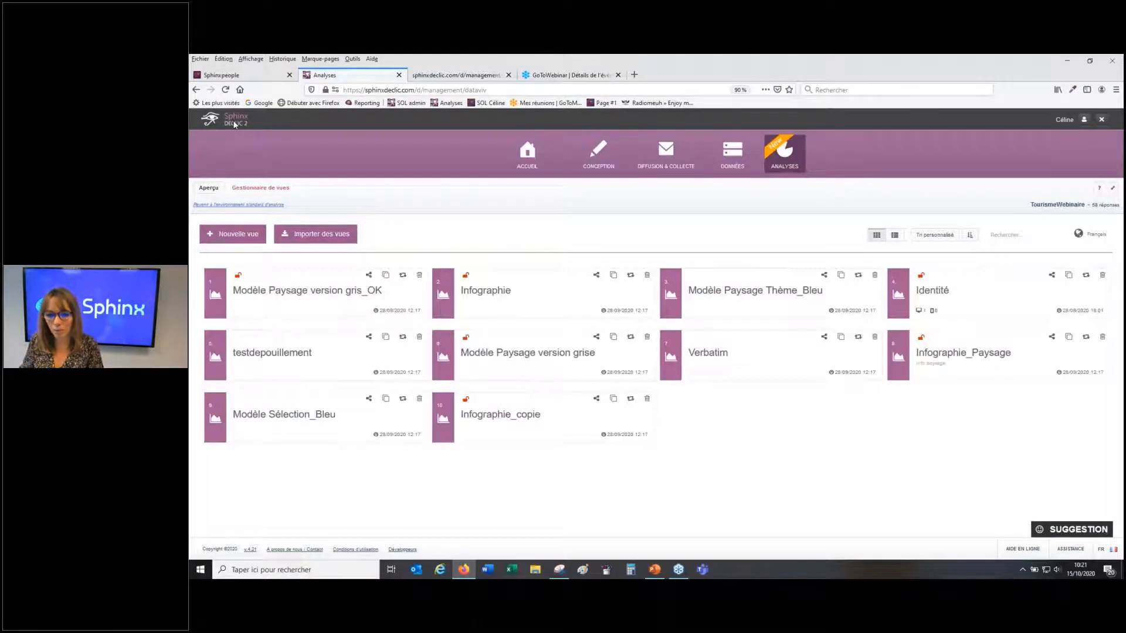
Return to the survey list, open the analyses of the TourismeAnnecy survey, and open the "Modèle Demo" view
left_click(529, 161)
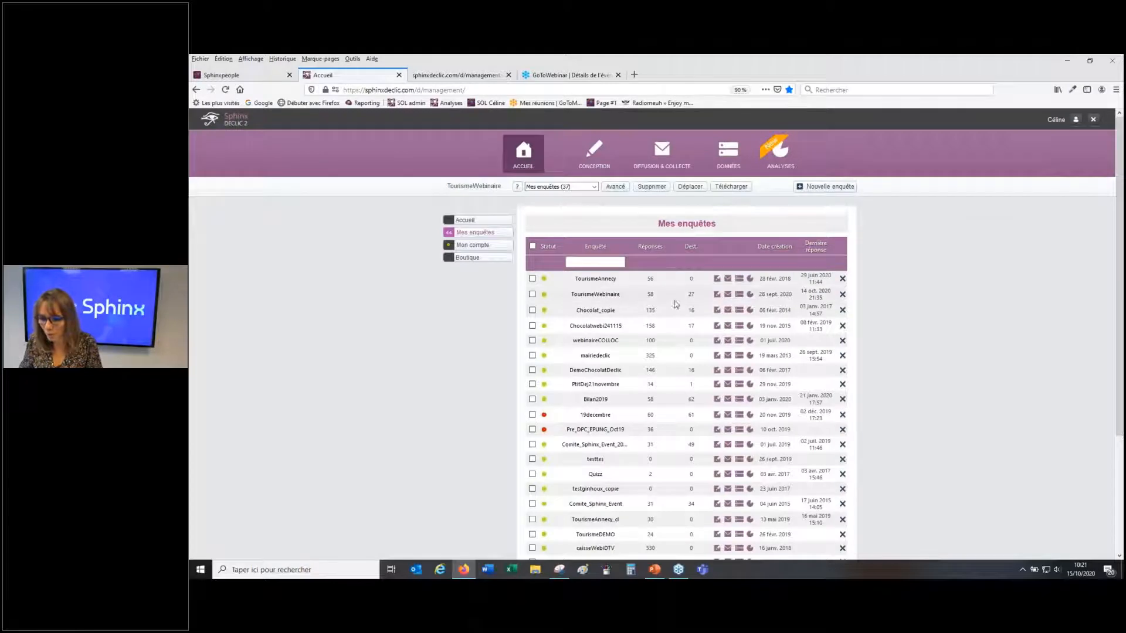
left_click(750, 279)
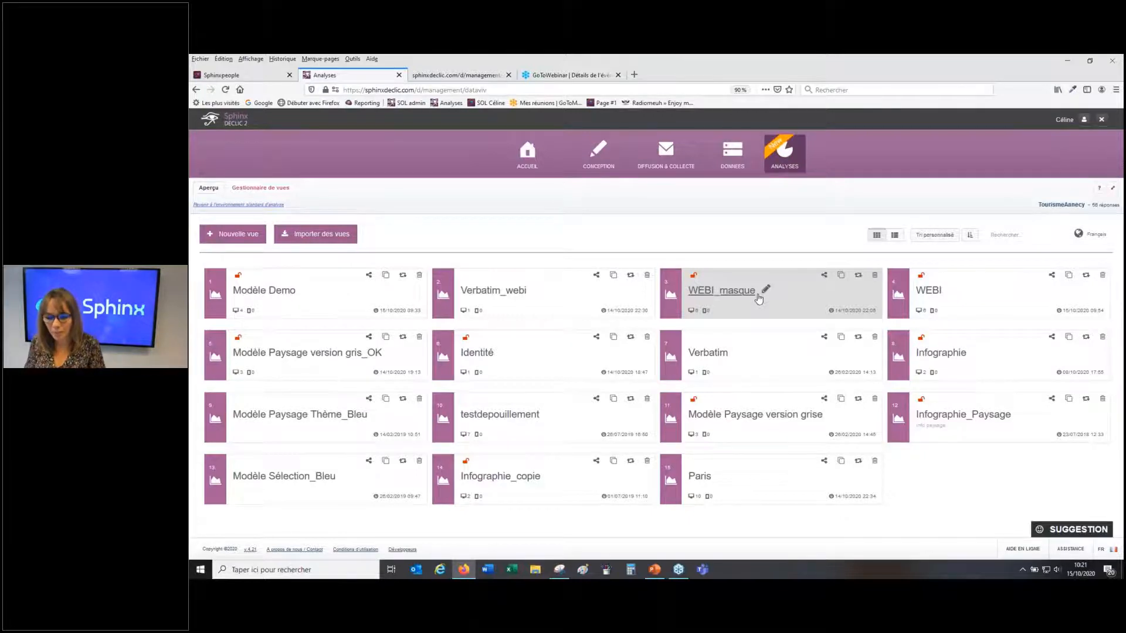
left_click(244, 295)
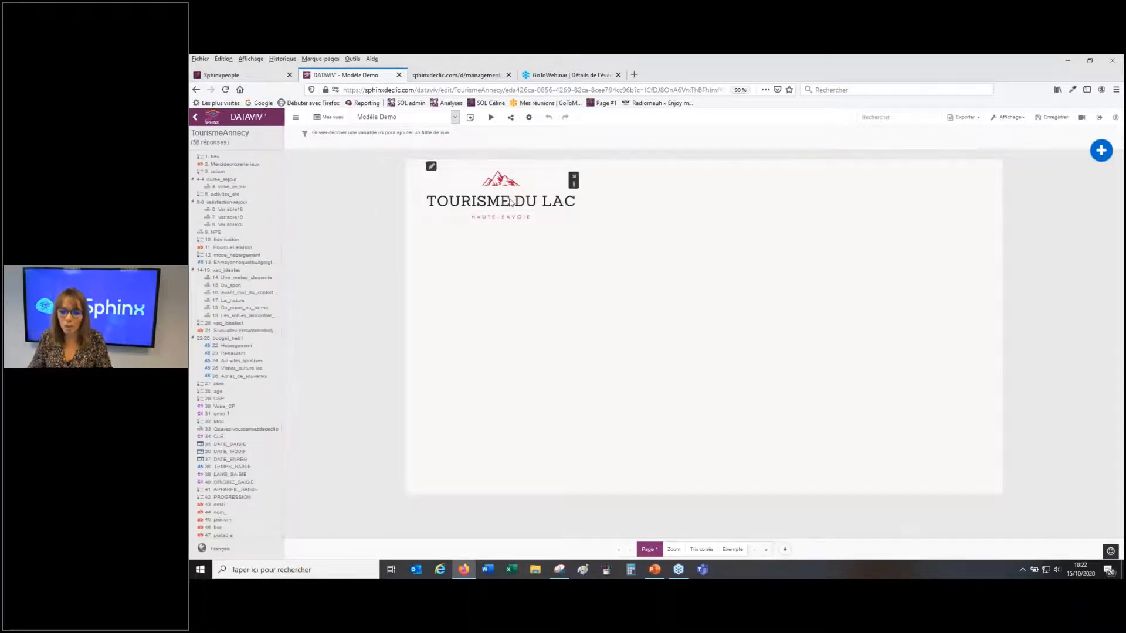
Select the logo, examine the elements that can be added and the image gallery's pictograms and images, and close the gallery
left_click(510, 203)
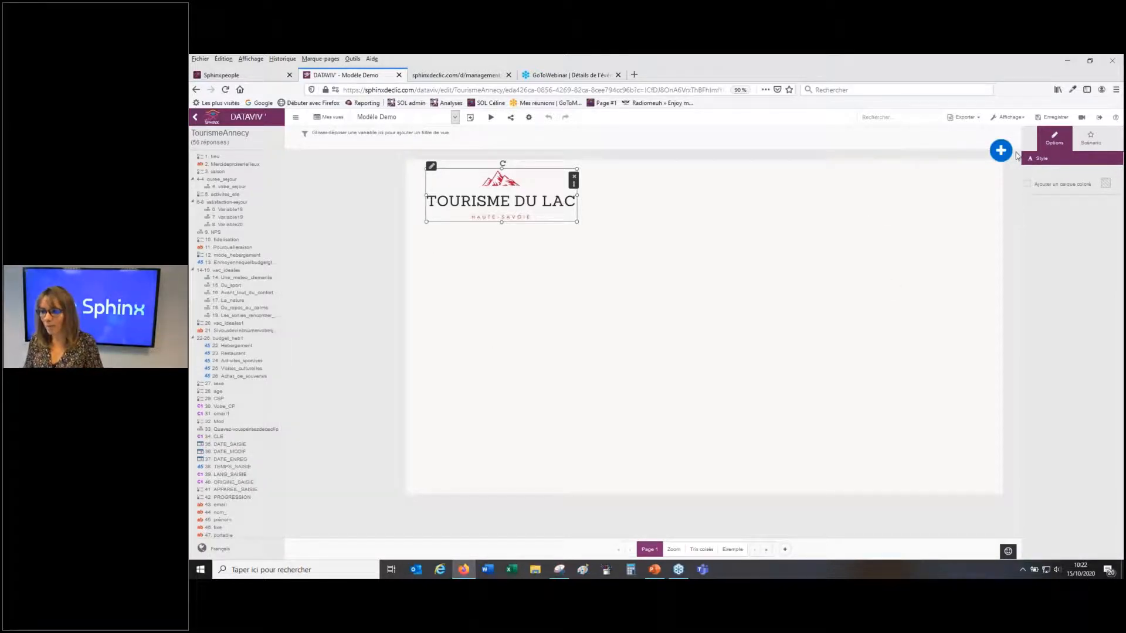
left_click(1000, 151)
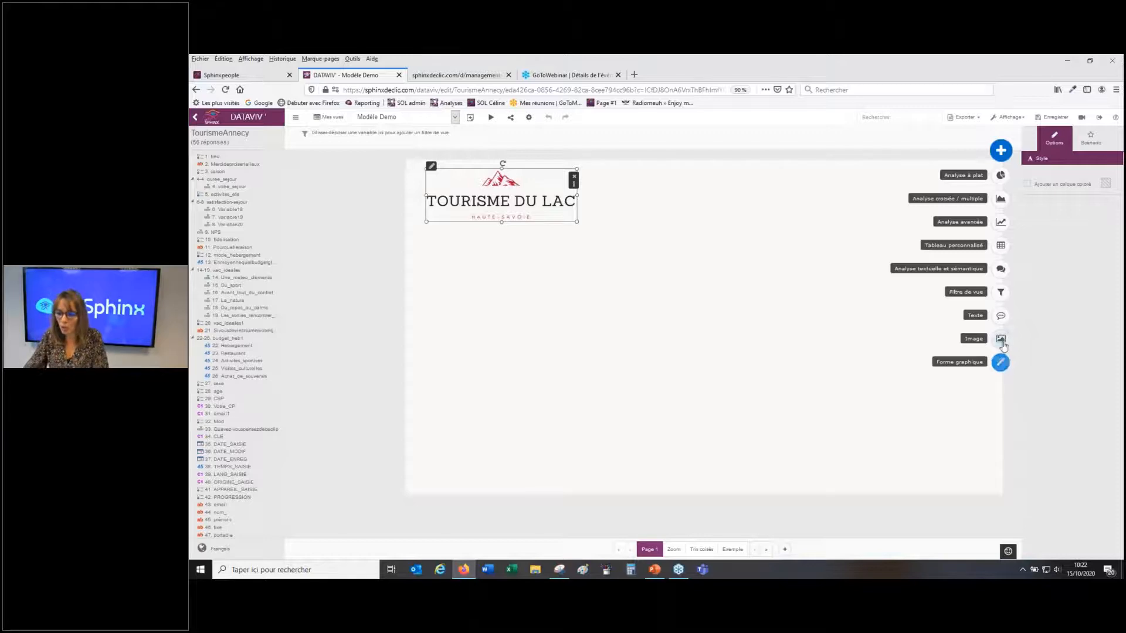
left_click(1001, 340)
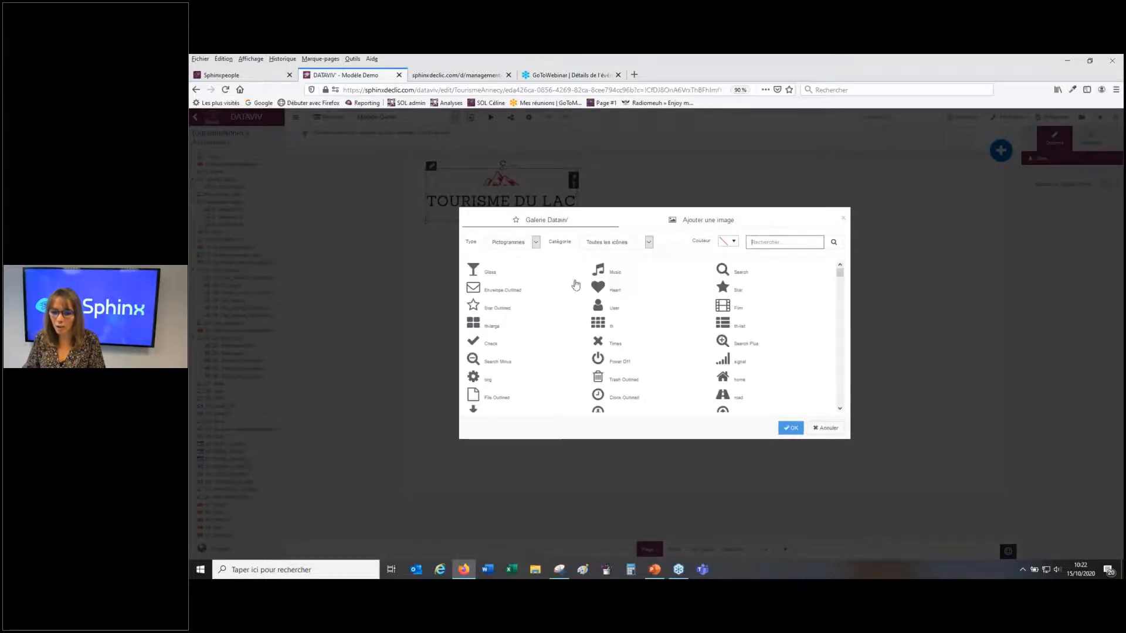
left_click(535, 246)
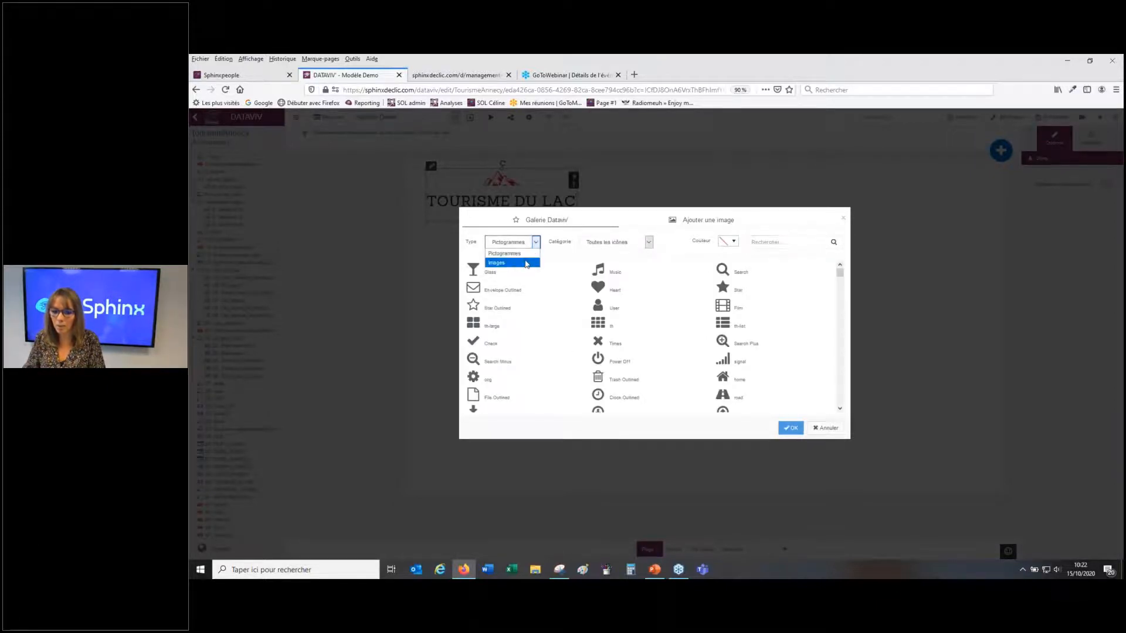
left_click(525, 261)
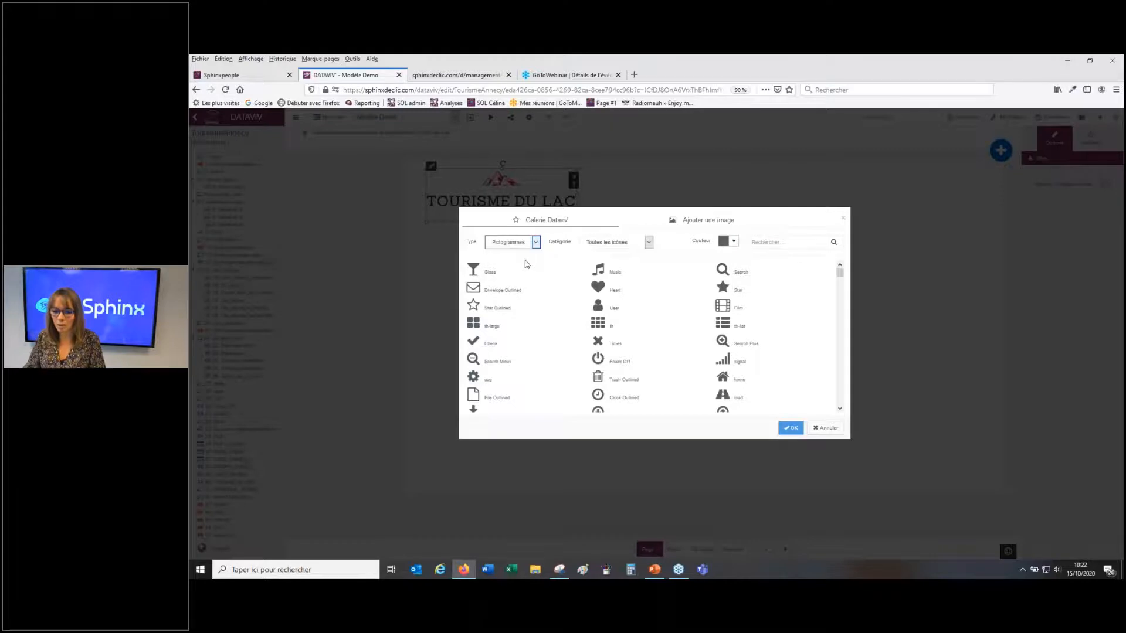
left_click(720, 219)
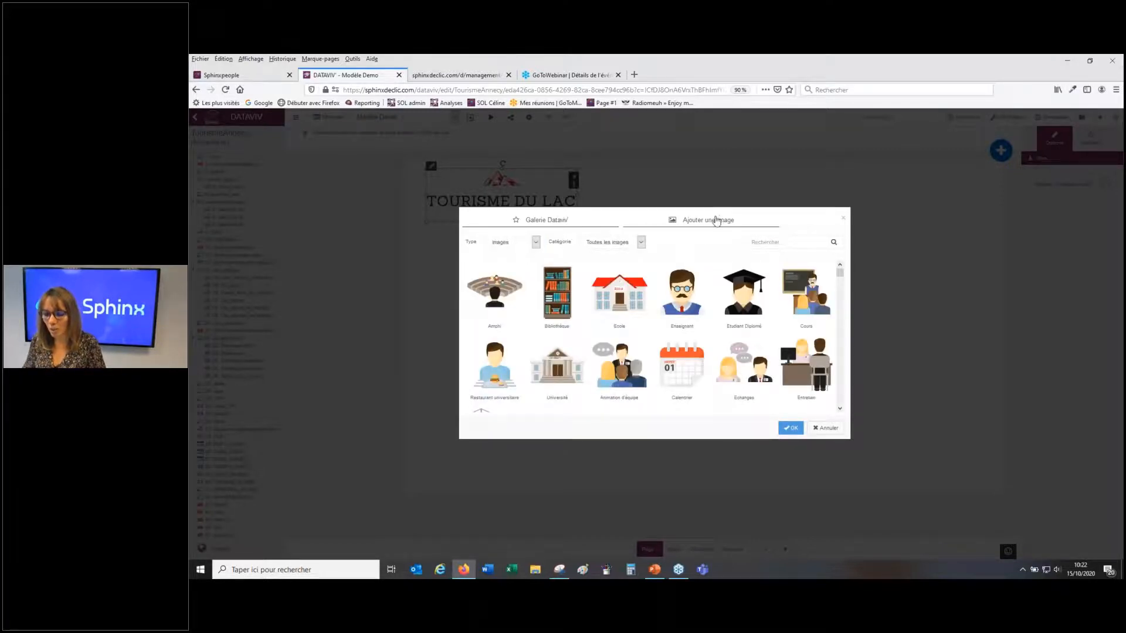
left_click(842, 218)
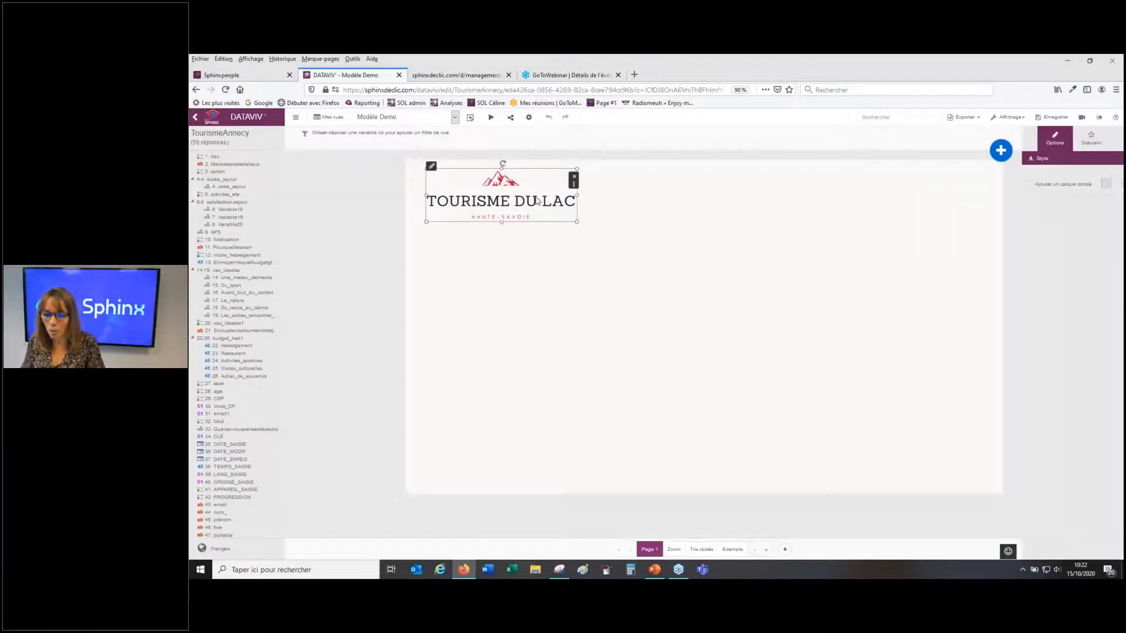
Add the "Tourisme du Lac" logo on page 1 to the mask and deselect it
right_click(536, 201)
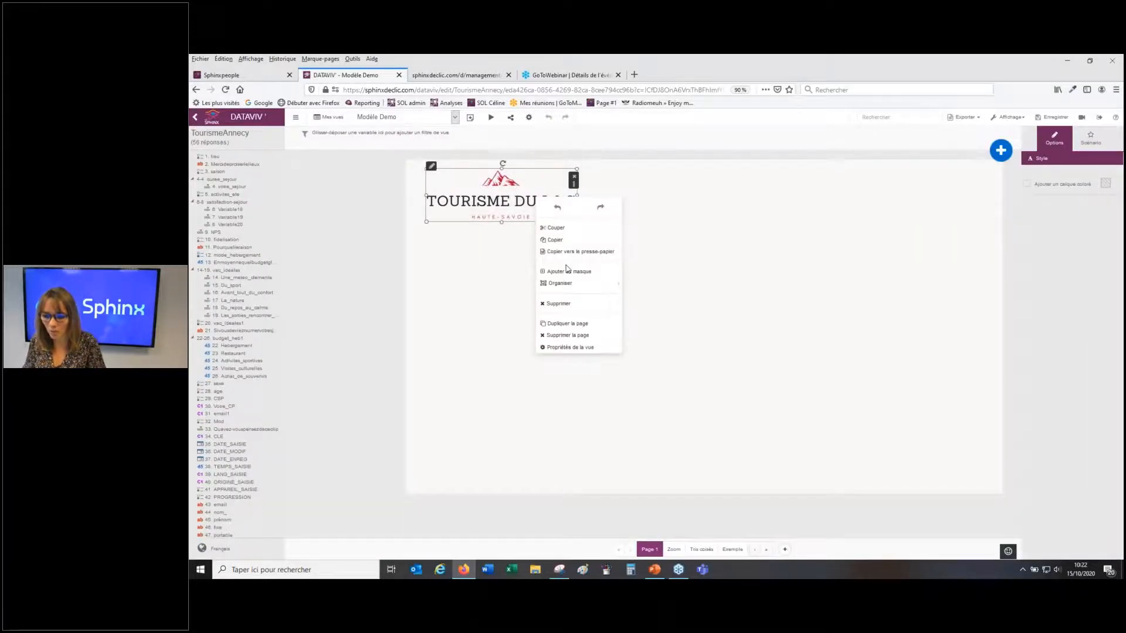
left_click(569, 273)
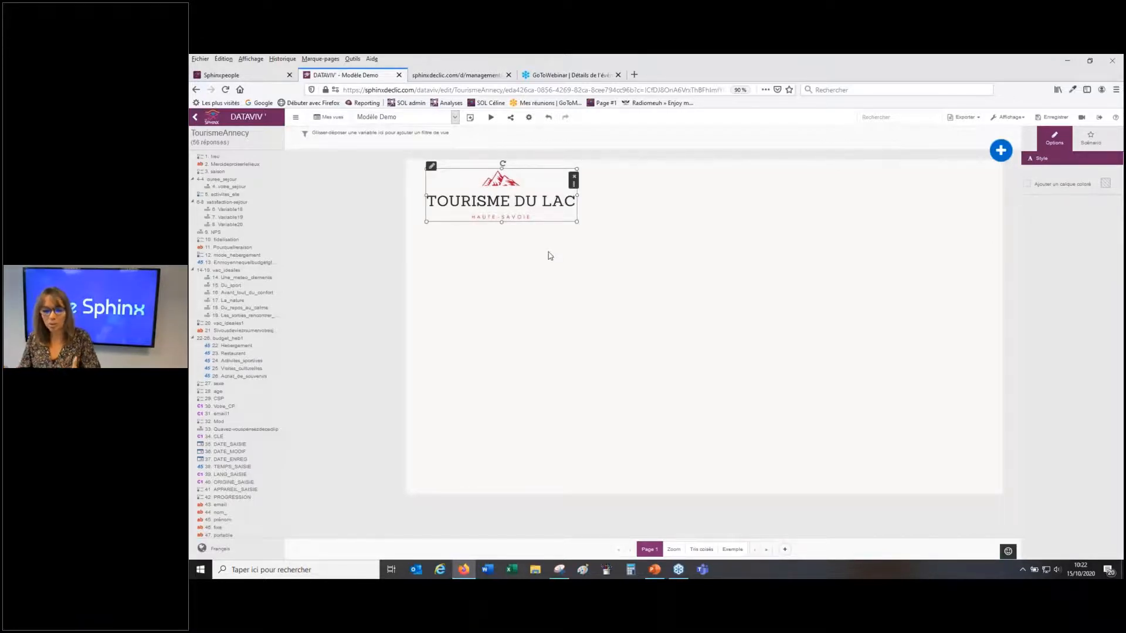
left_click(550, 255)
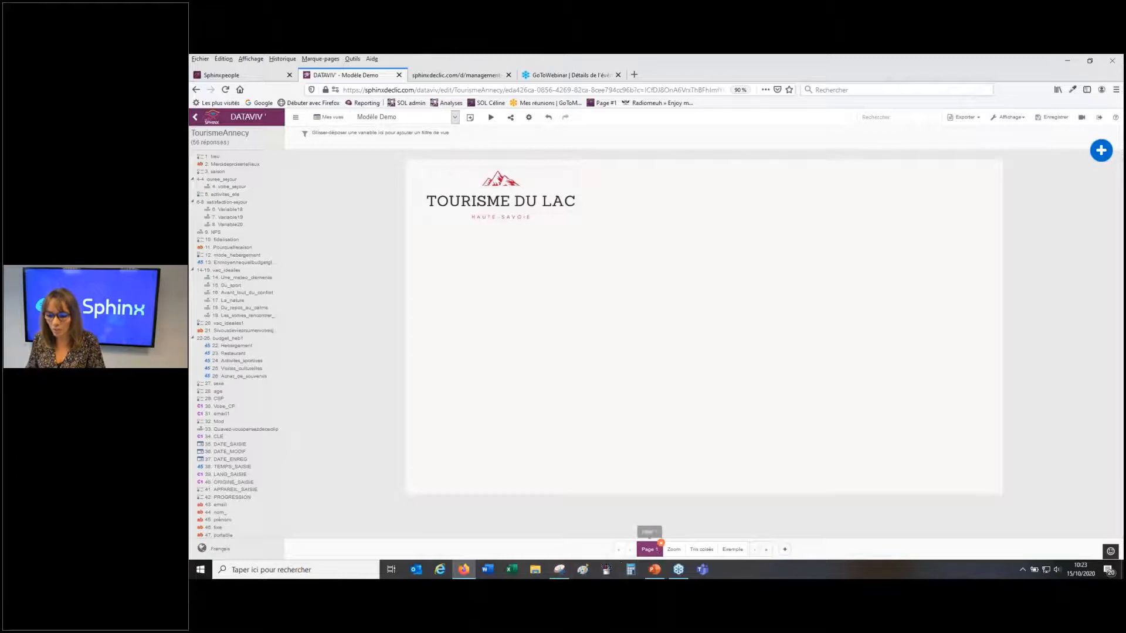
Place the first variable, lieu, on page 1 below the logo as an analysis chart
mouse_move(744, 557)
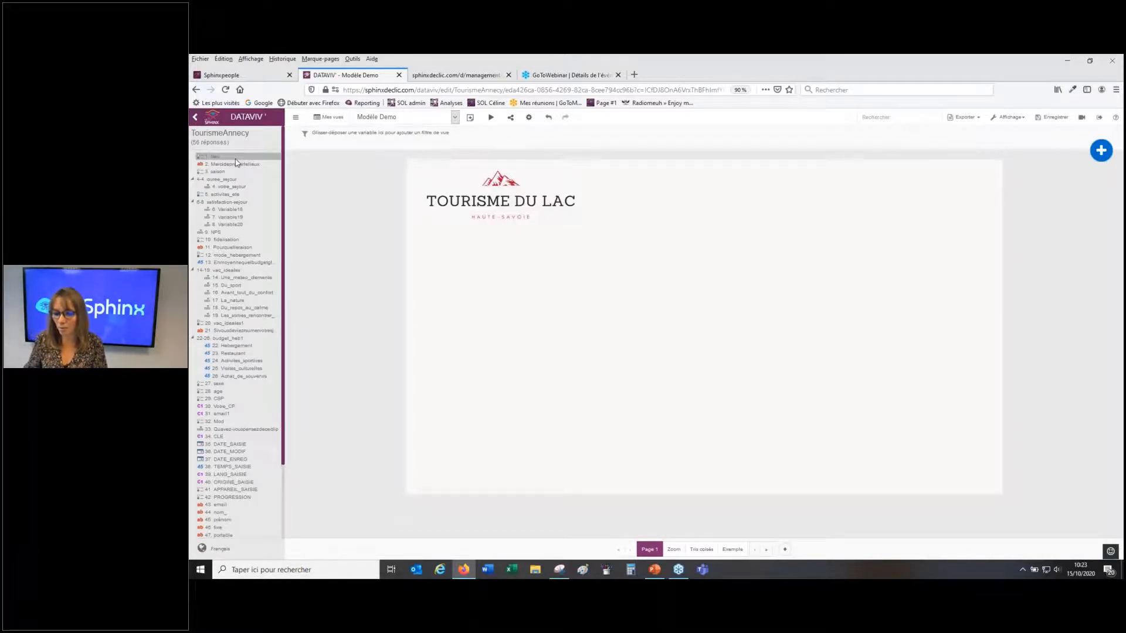
left_click_drag(236, 163, 529, 278)
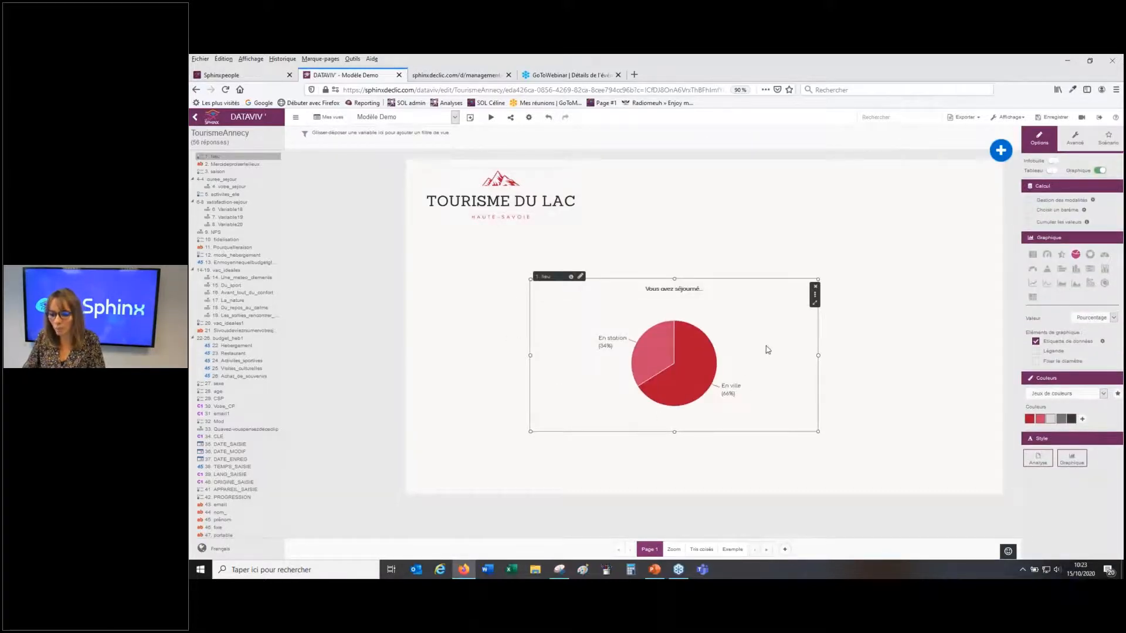
Move the lieu pie chart directly beneath the logo and examine the count and percentage details of its slices
left_click_drag(759, 343, 696, 299)
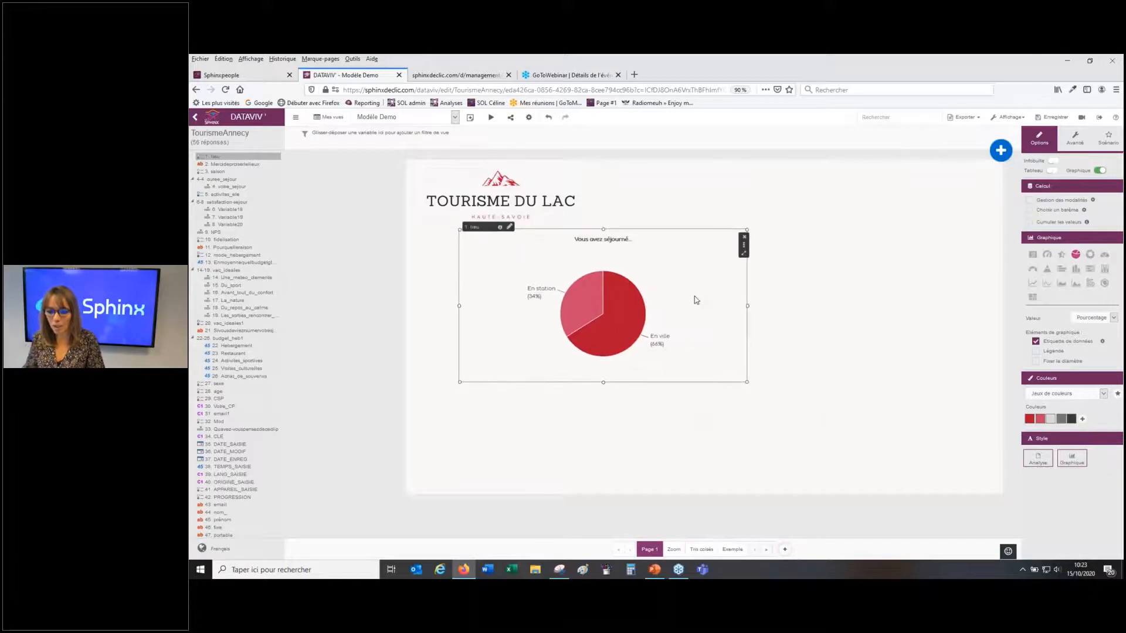
mouse_move(630, 331)
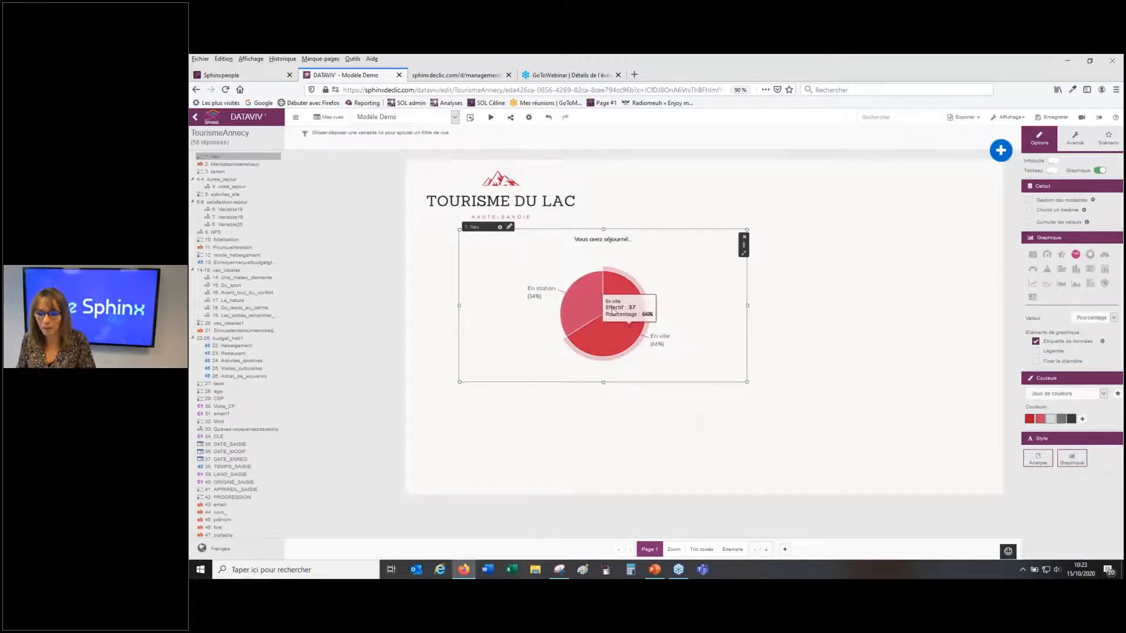
mouse_move(568, 307)
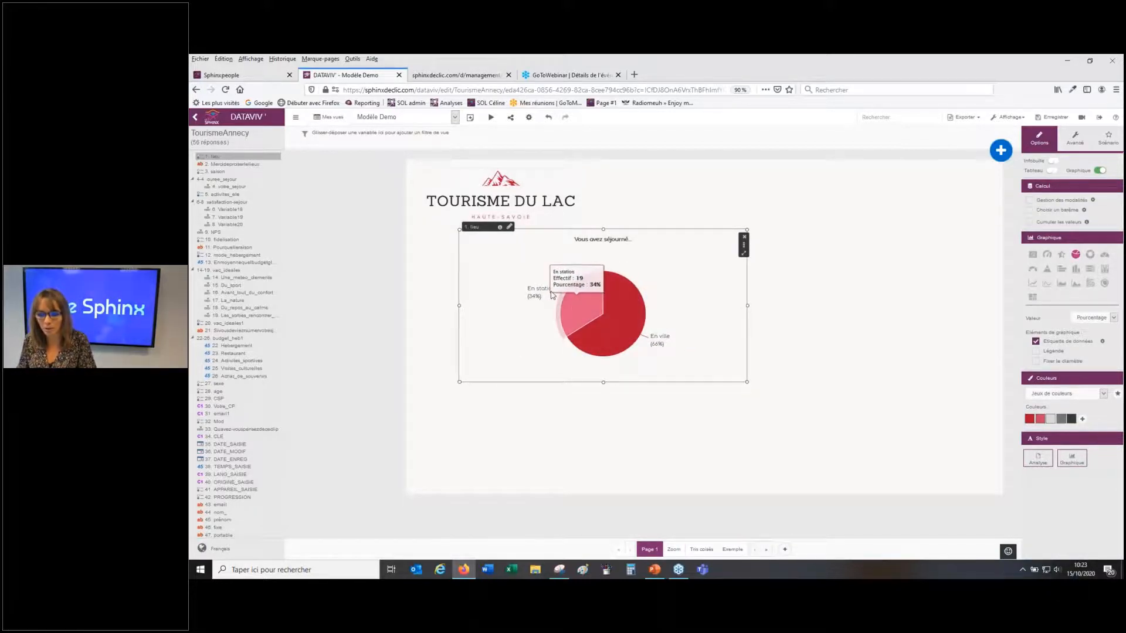
mouse_move(633, 350)
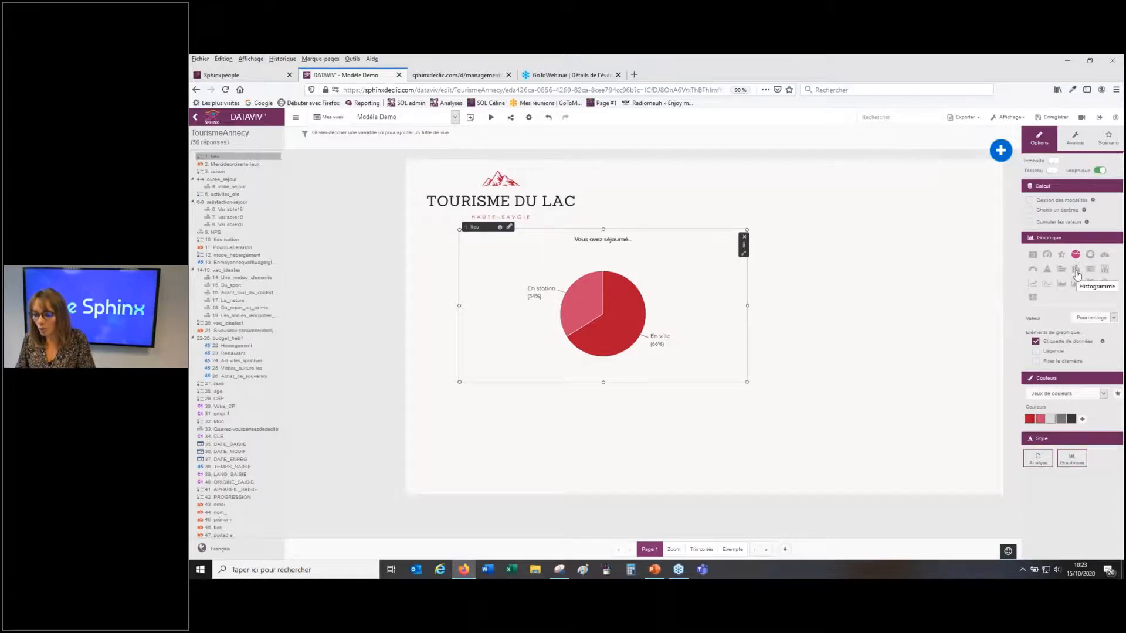
Try the half-ring and ring chart types on the lieu analysis, and return it to a pie chart
left_click(1035, 272)
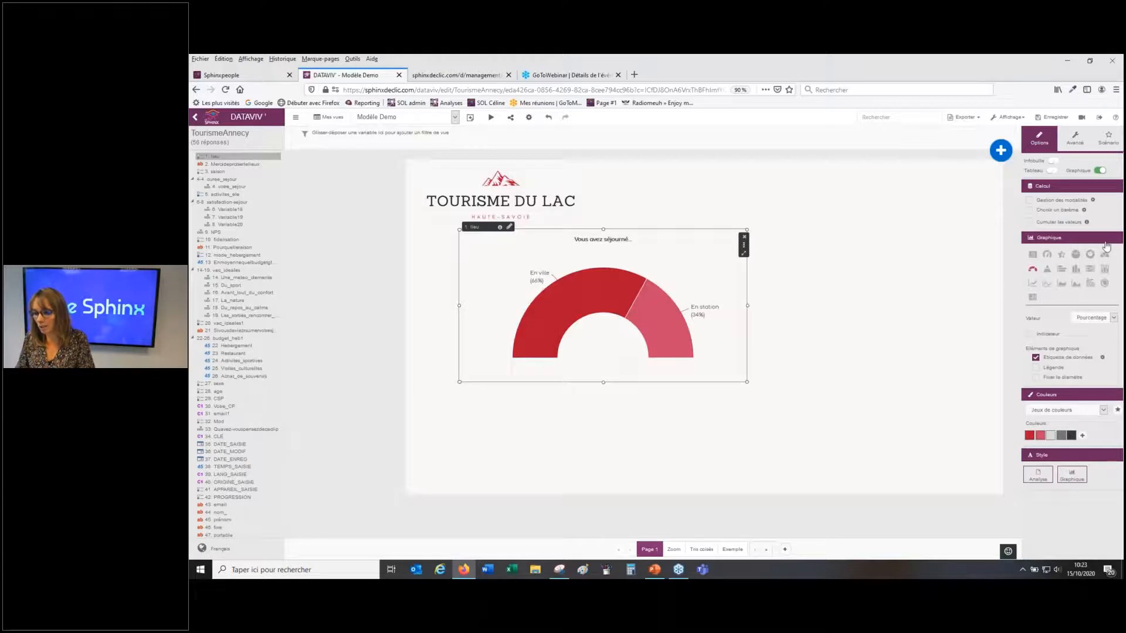
left_click(1091, 255)
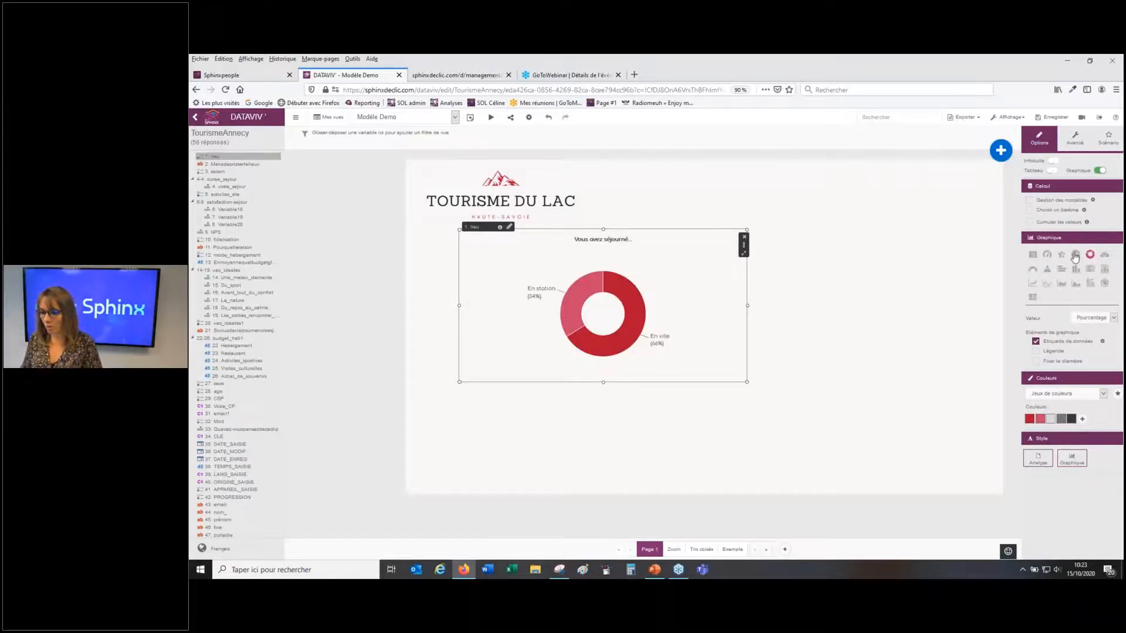
left_click(1076, 256)
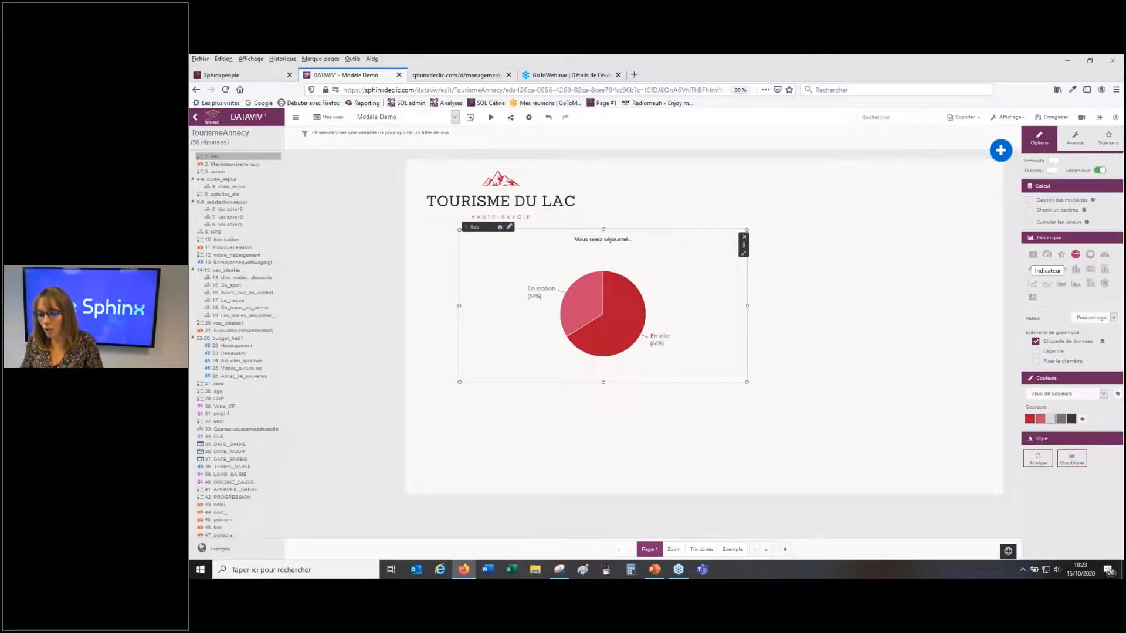
Change the lieu analysis to an indicator (Indicateur) and open the choices for its displayed value
left_click(1031, 269)
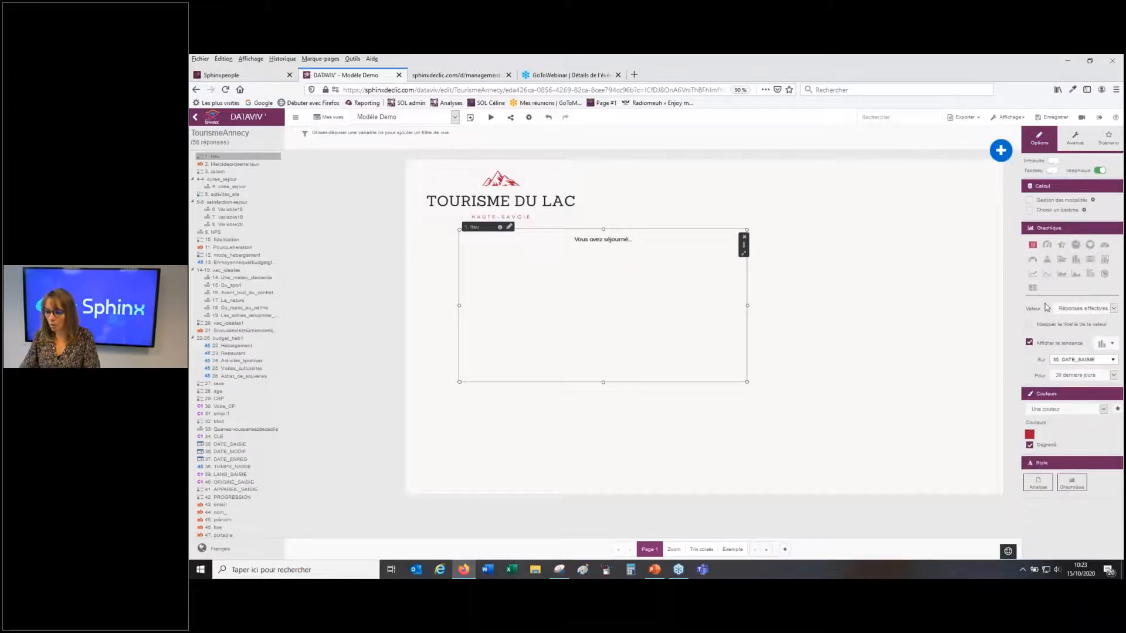
left_click(1083, 308)
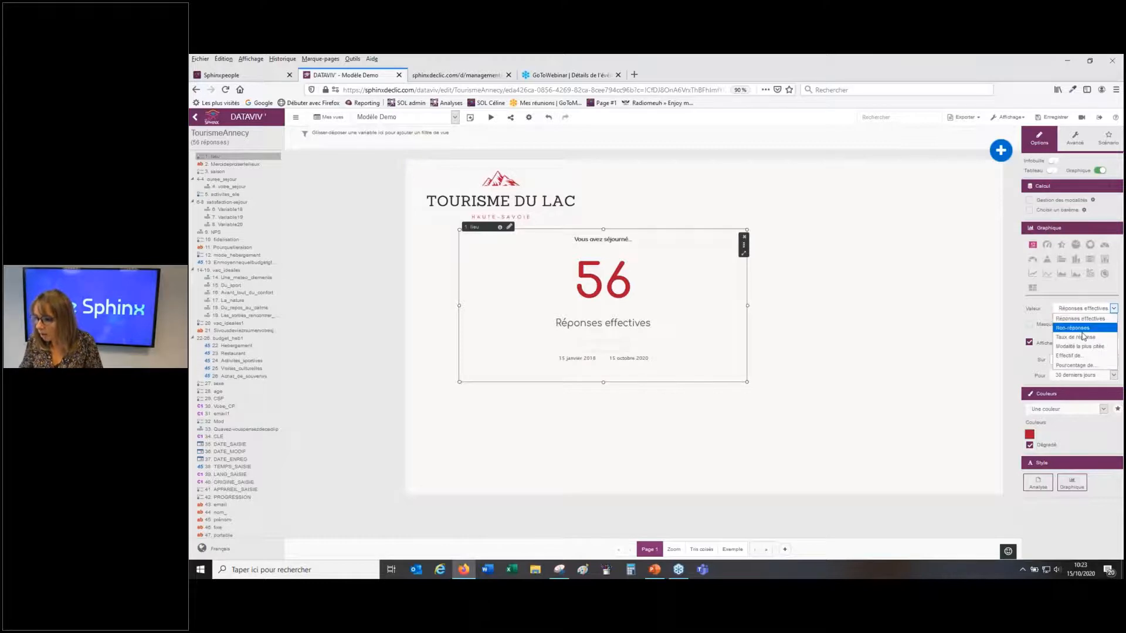